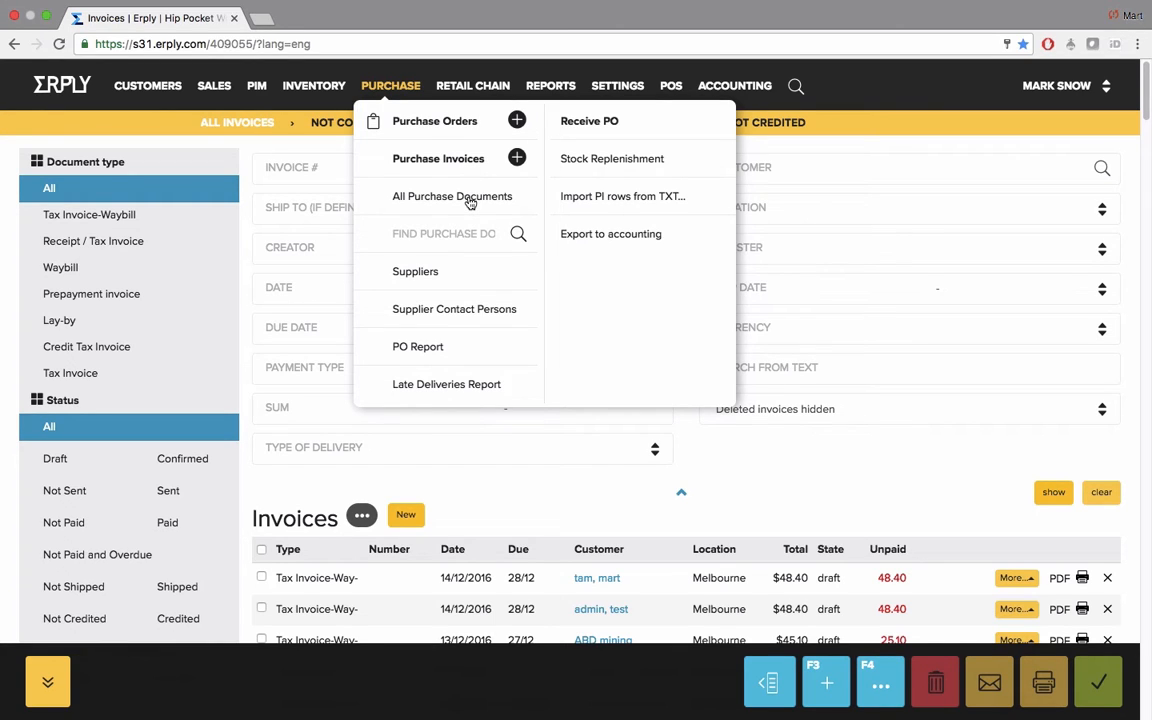
- Open the list of purchase orders from the purchasing section
click(465, 231)
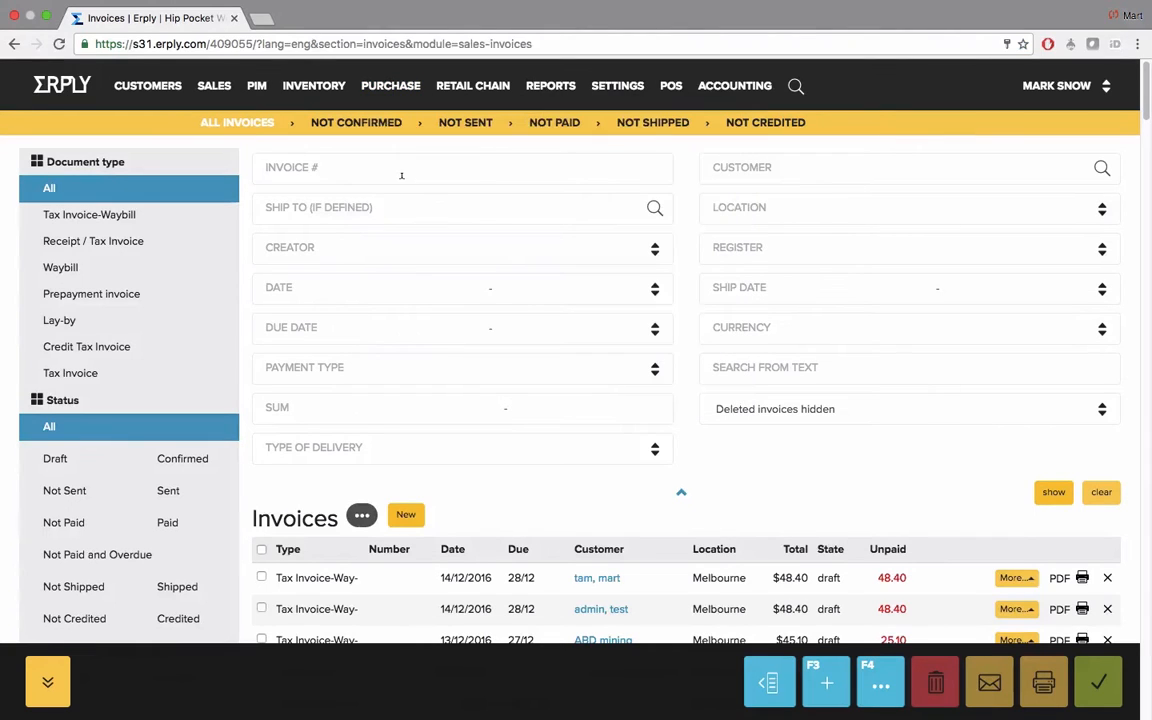
click(390, 89)
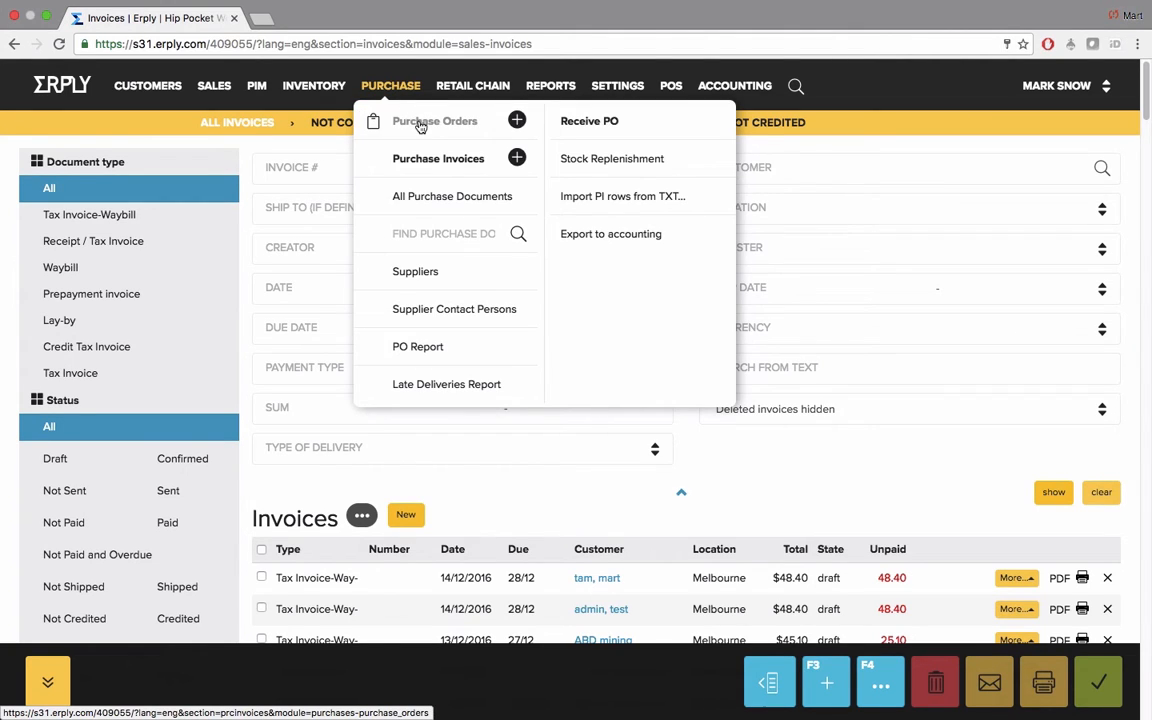
click(420, 125)
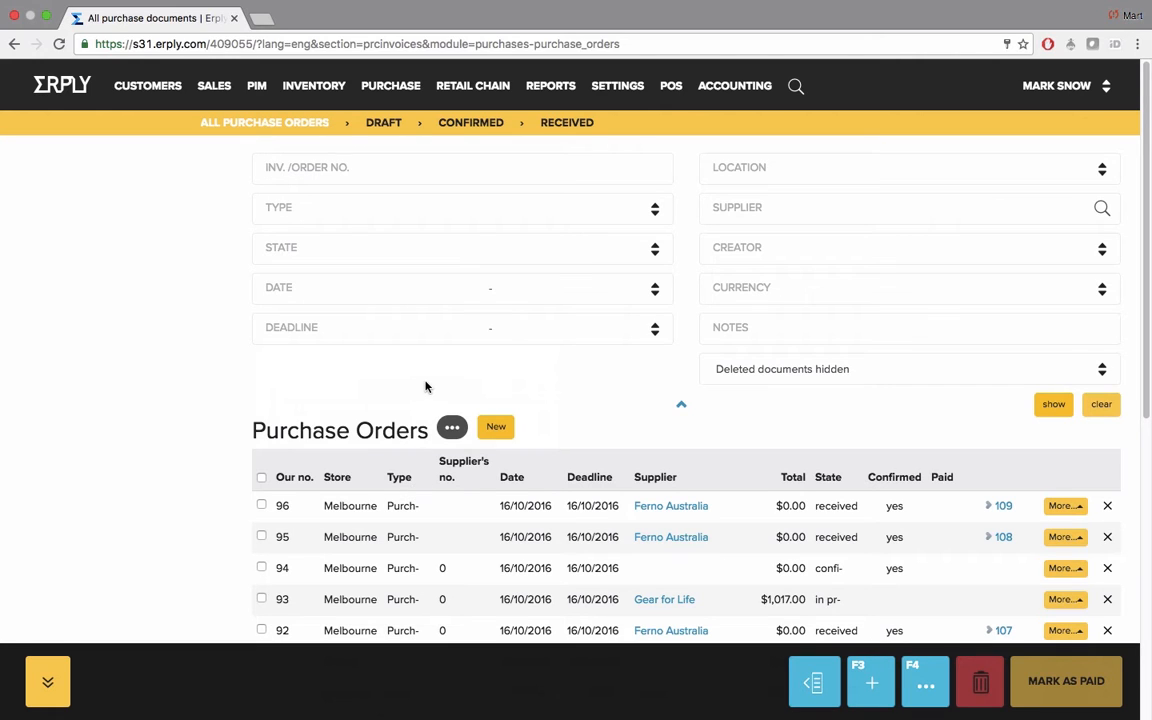
- Examine the order number, document type and state filters available for the purchase orders list
click(436, 169)
click(443, 215)
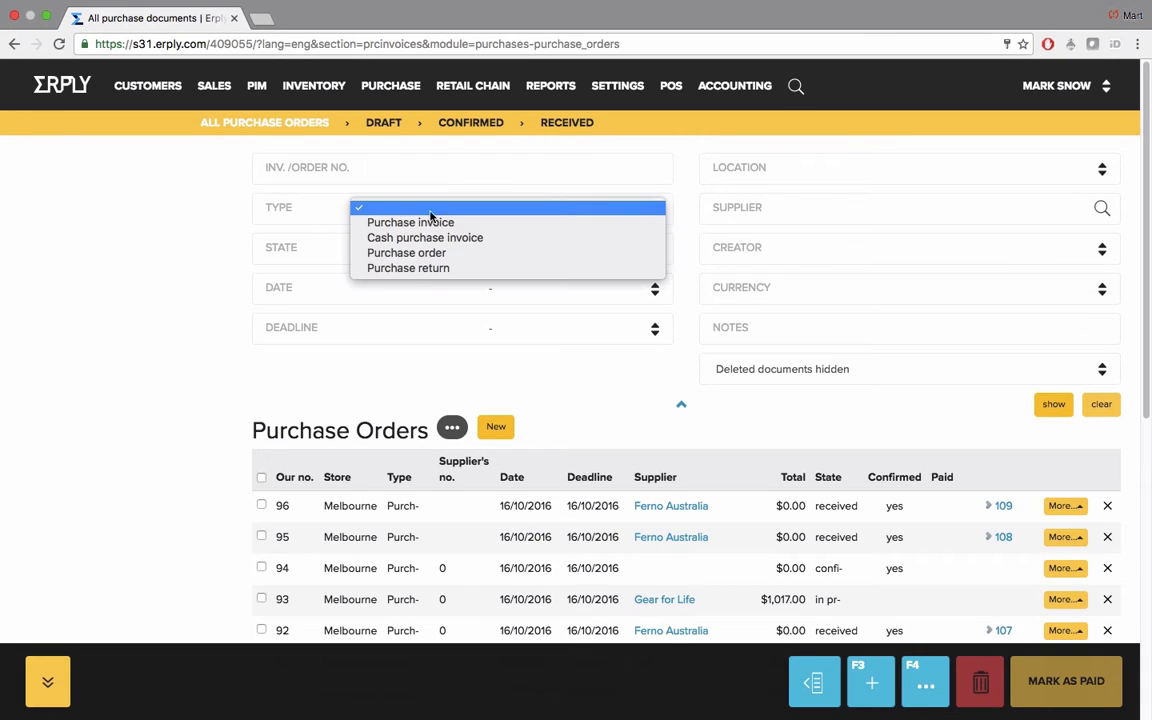
click(311, 257)
click(337, 259)
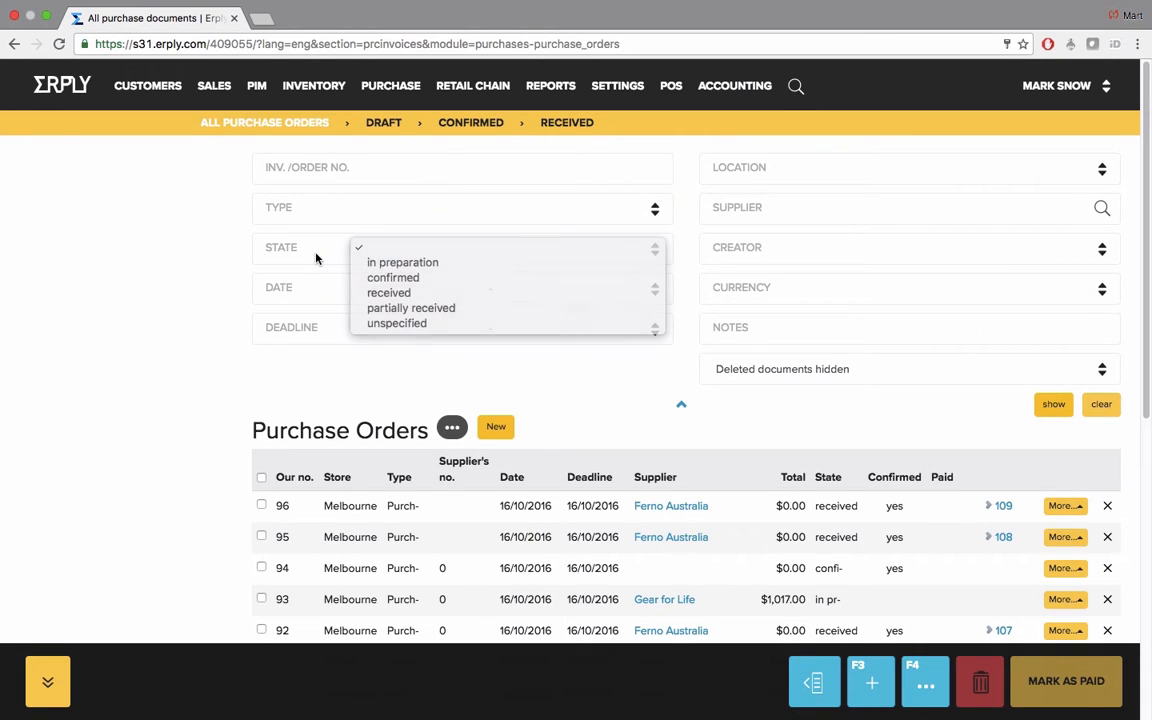
click(289, 268)
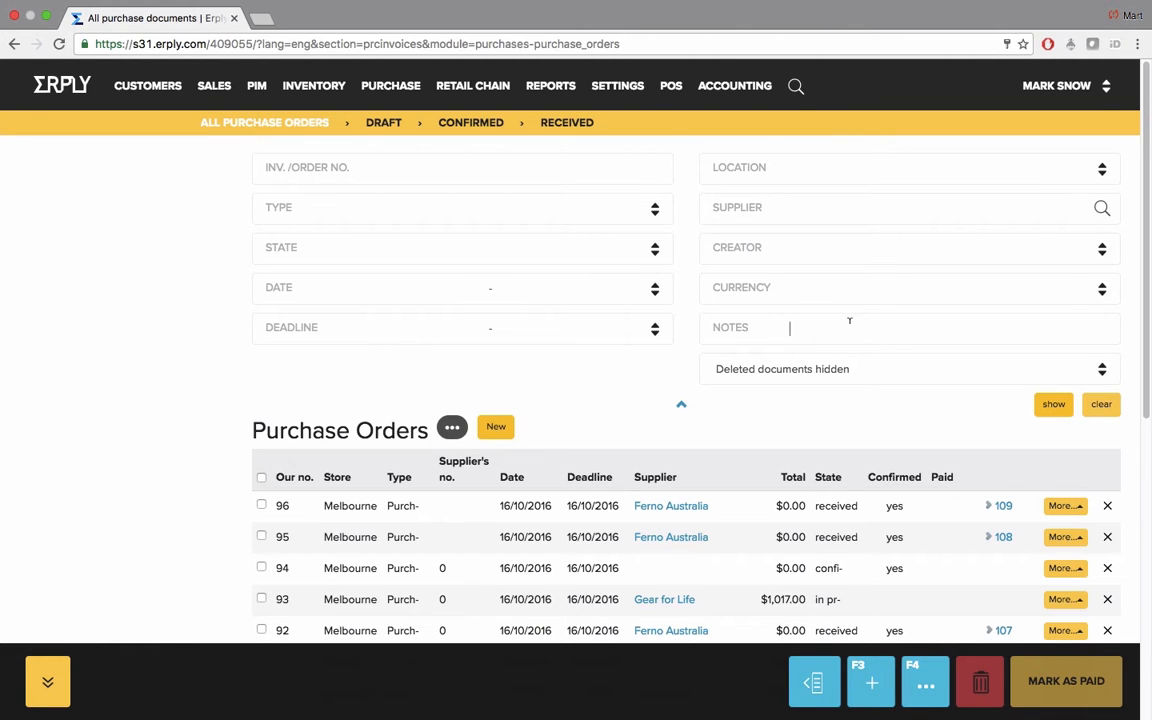
- Look through the purchase orders list and open purchase order 93 from Gear for Life
scroll(849, 320, down, 5)
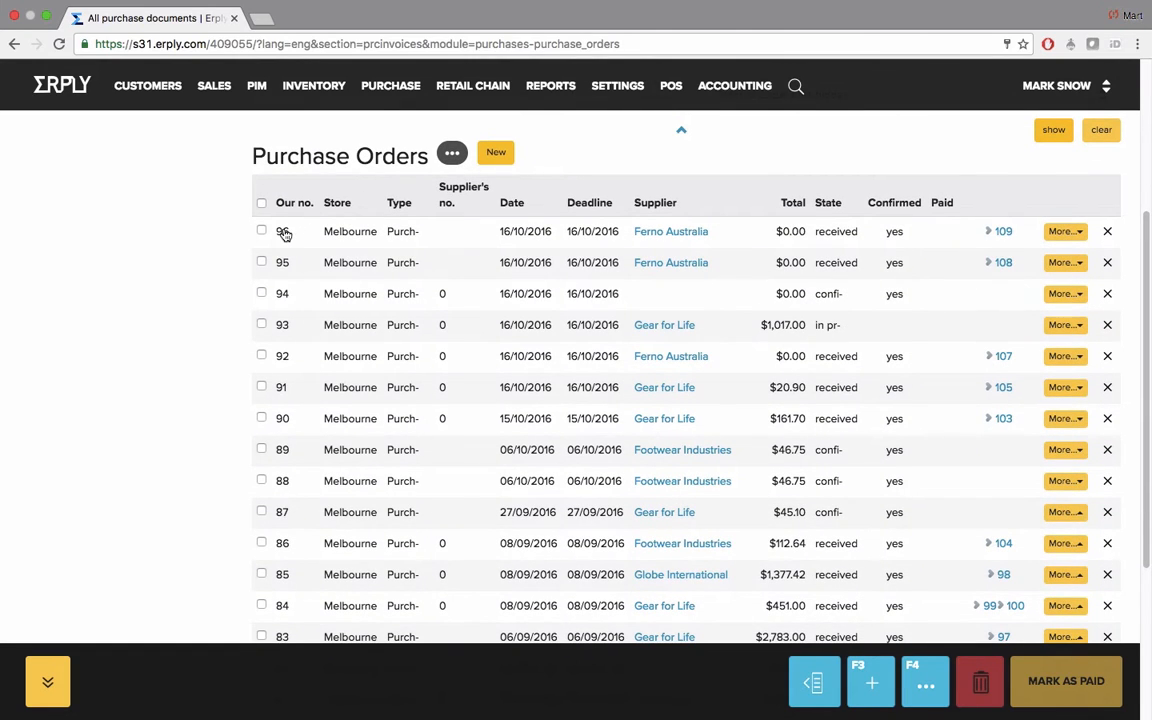
mouse_move(284, 235)
mouse_move(344, 236)
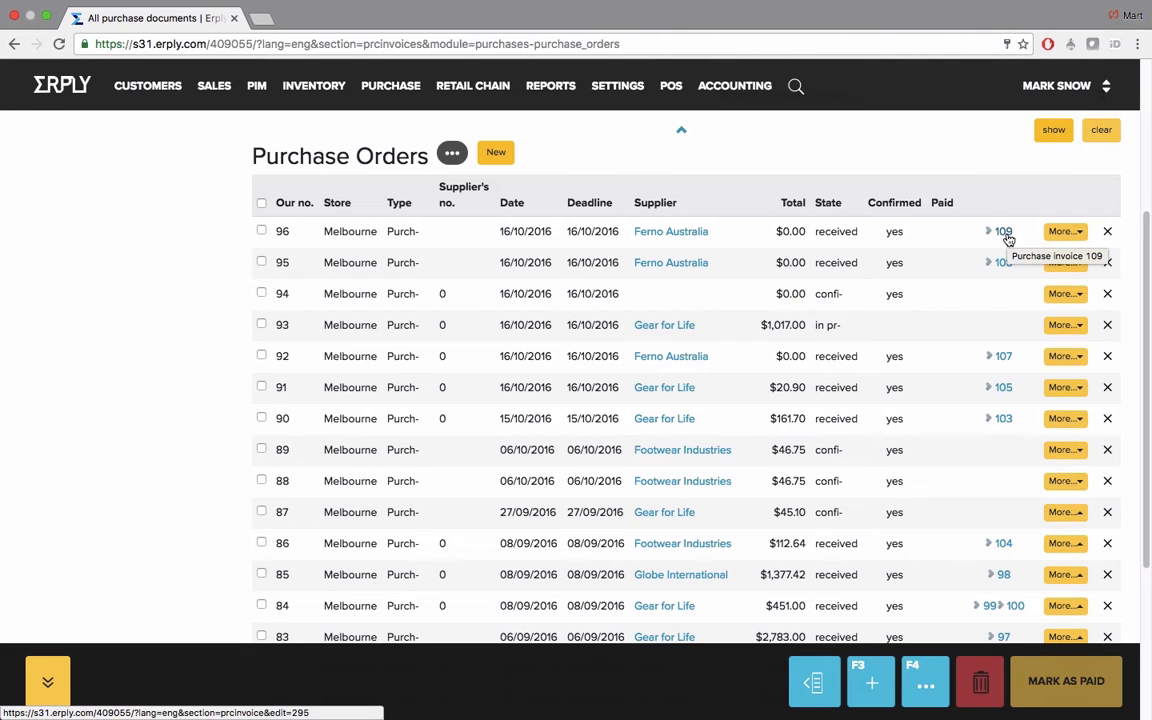
click(1064, 231)
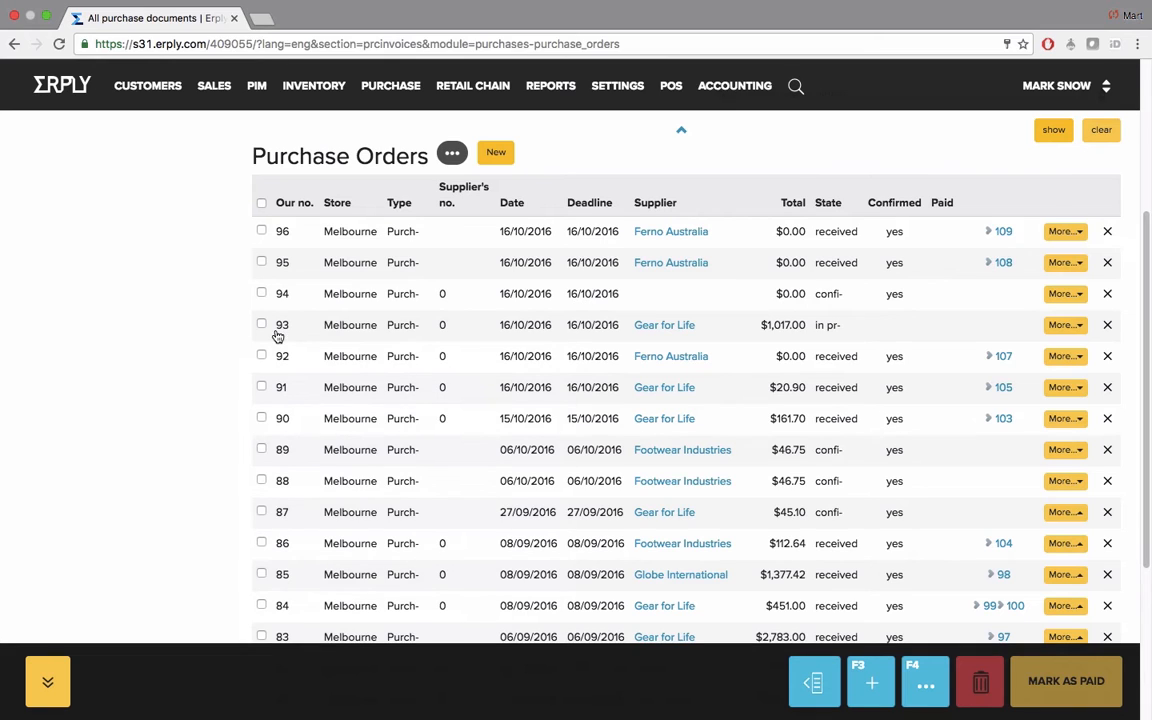
mouse_move(284, 335)
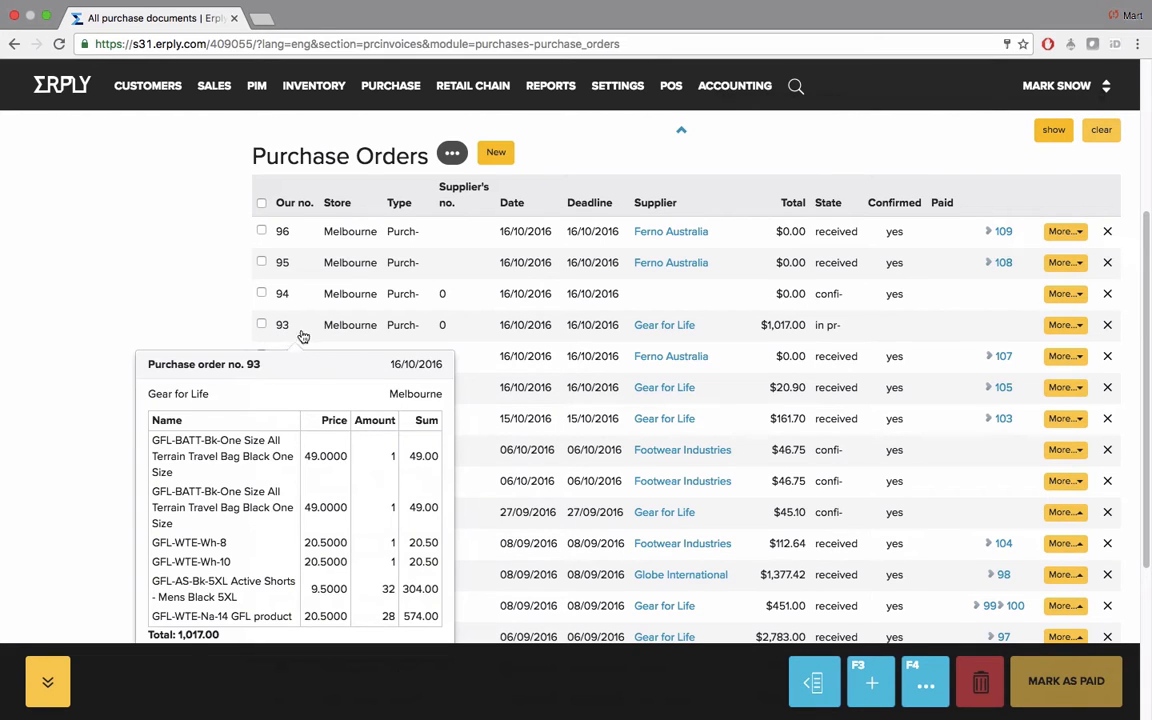
click(348, 330)
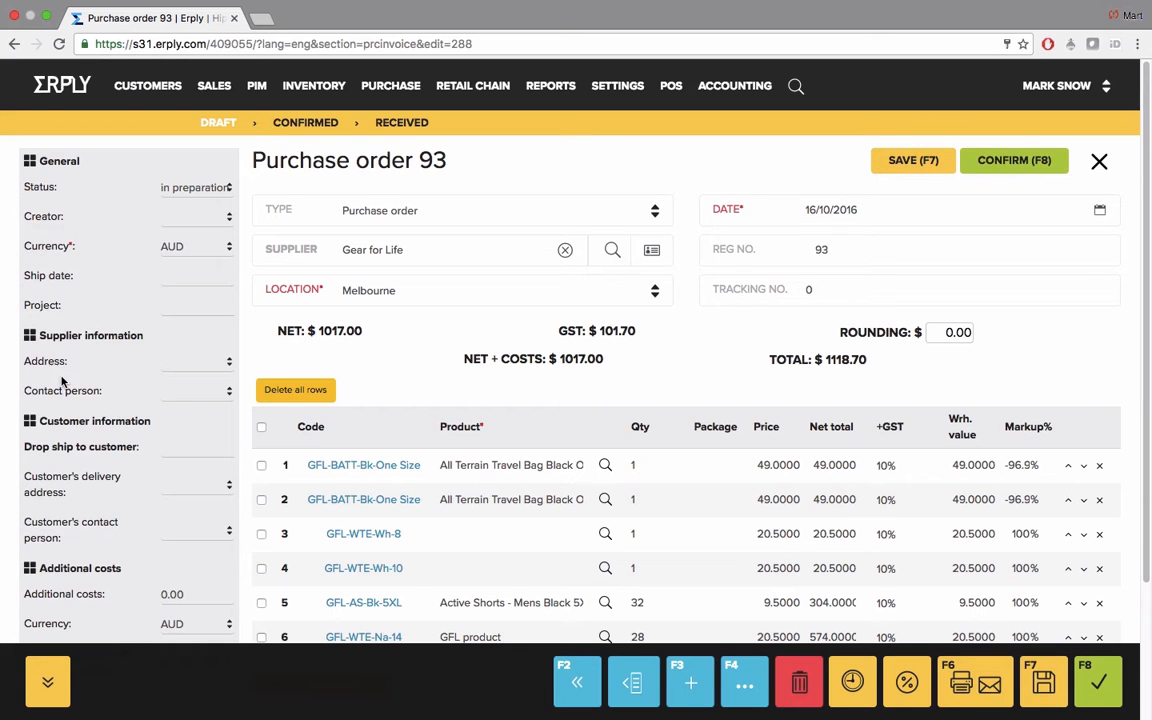
- Examine the order's additional cost amount, its currency, the options for dividing costs between products, and the notes field
scroll(62, 393, down, 2)
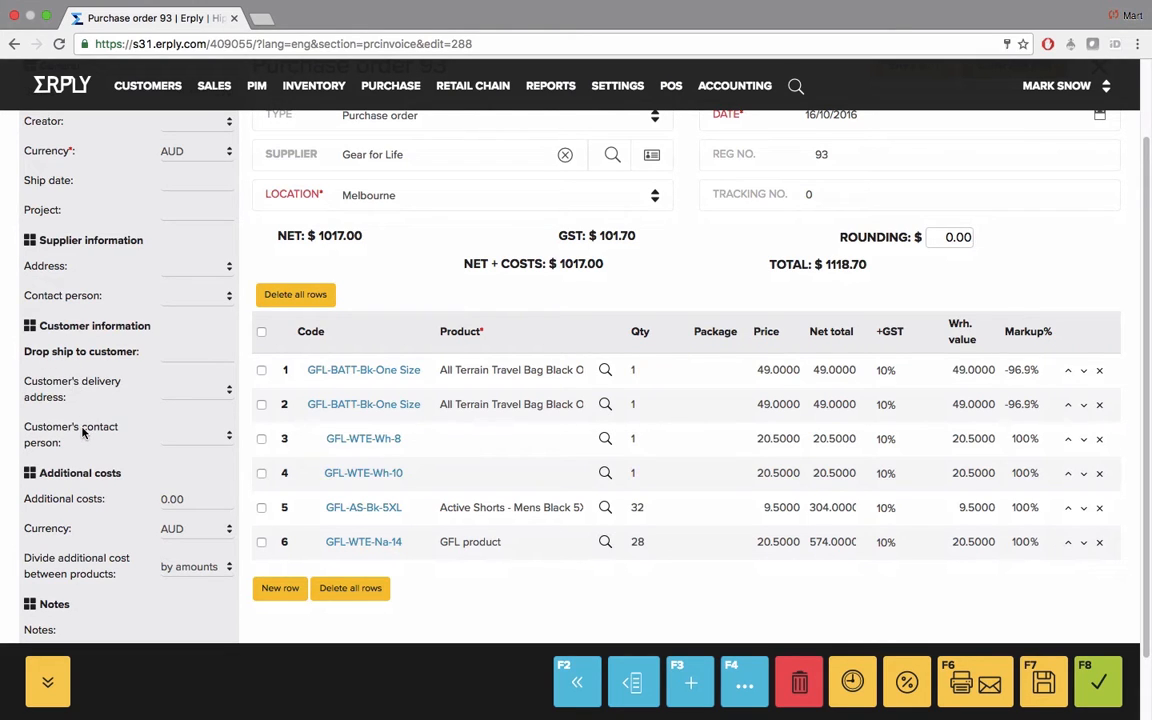
scroll(83, 432, down, 2)
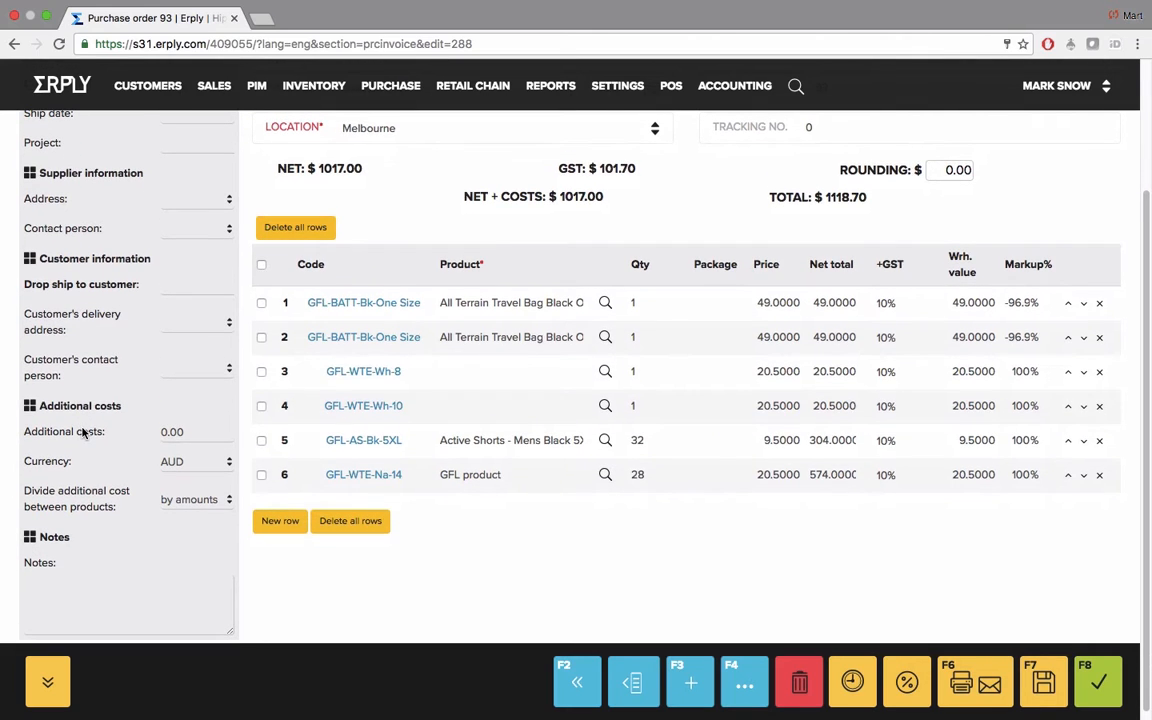
drag(183, 432, 157, 432)
click(200, 464)
click(120, 474)
click(195, 499)
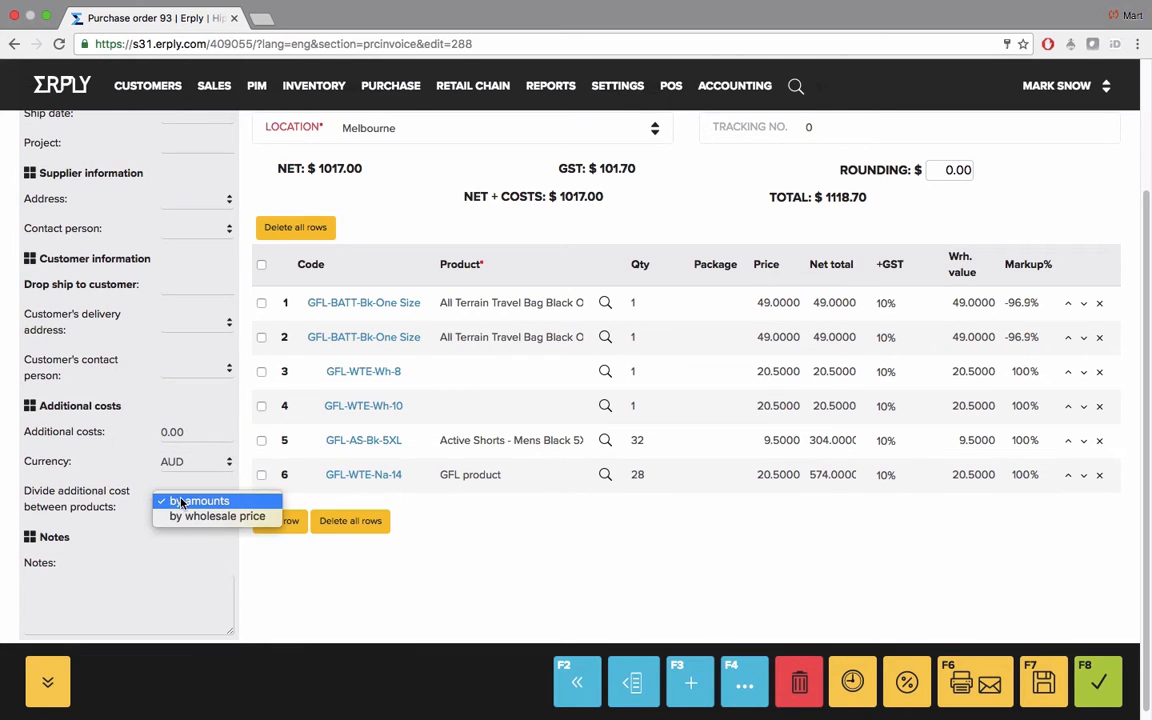
click(204, 561)
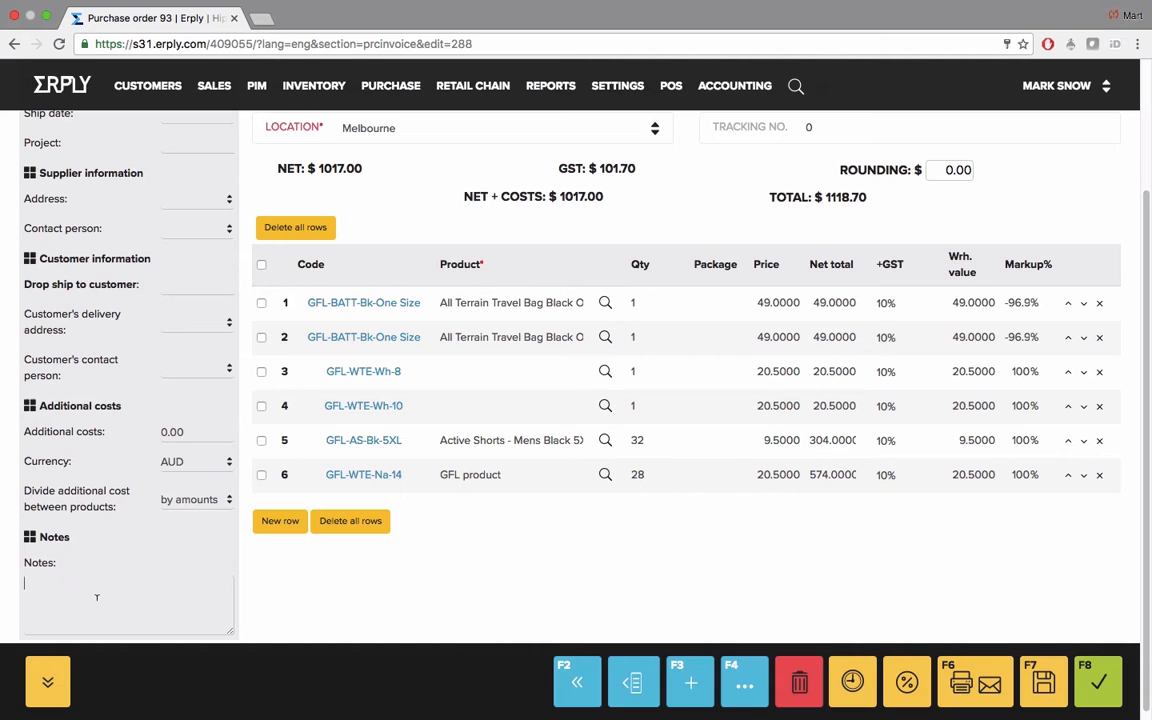
- Review the order's document number, registration and tracking numbers, net amount, GST, rounding and total
scroll(210, 347, up, 3)
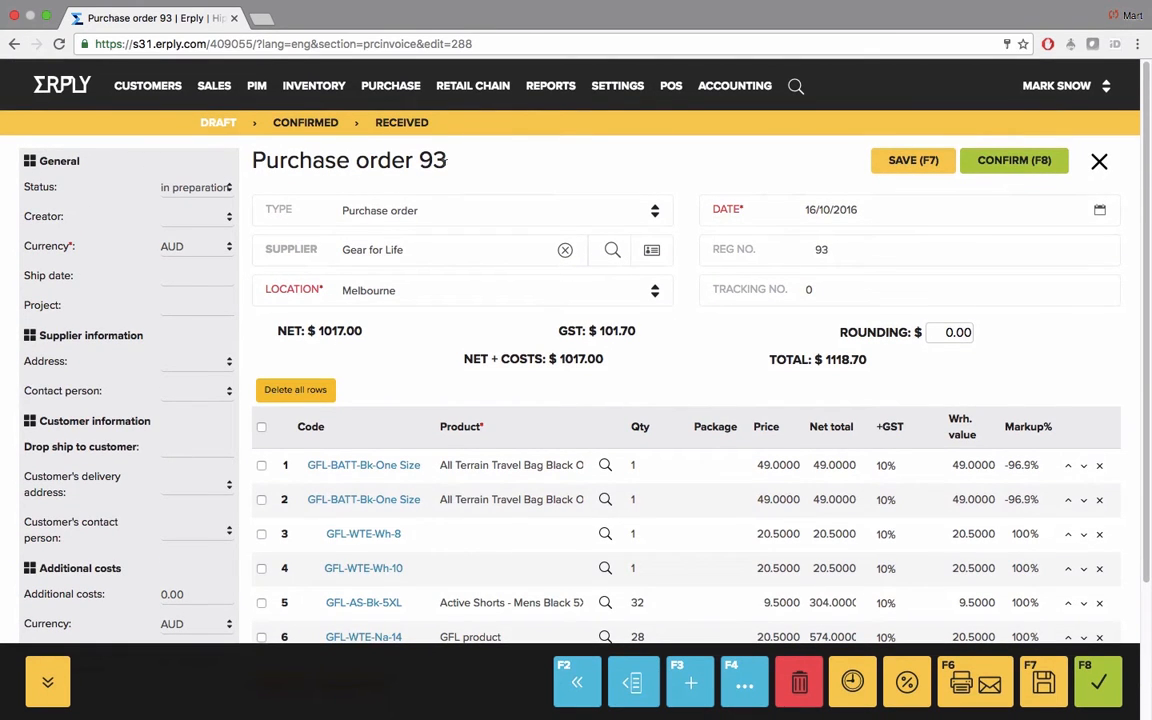
drag(446, 160, 420, 160)
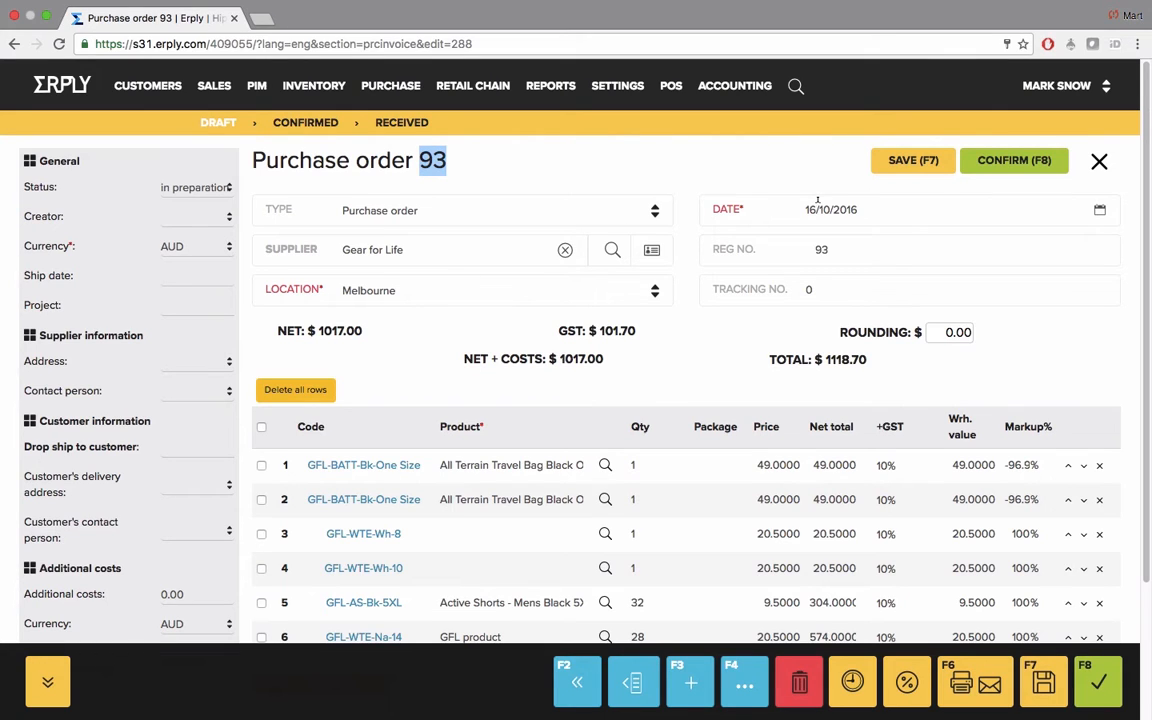
drag(830, 250, 824, 247)
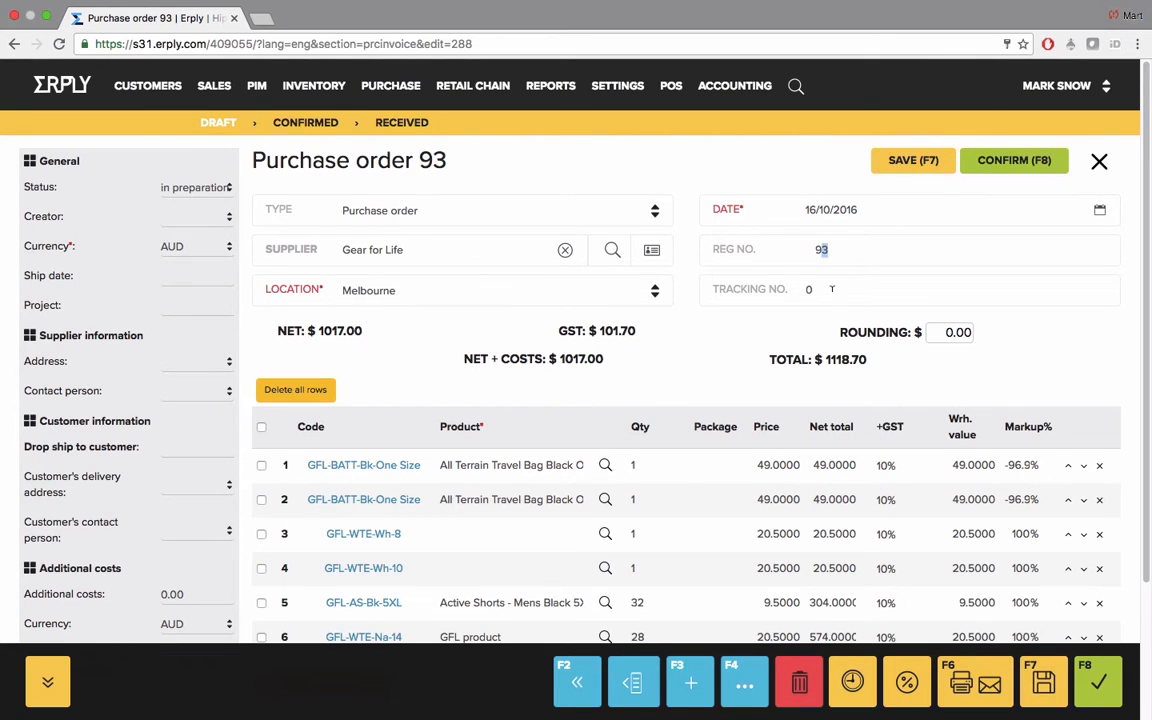
click(832, 290)
drag(316, 330, 363, 331)
drag(634, 330, 590, 331)
click(915, 333)
drag(811, 360, 866, 364)
click(744, 365)
- Confirm purchase order 93 after checking its product rows
scroll(744, 365, down, 3)
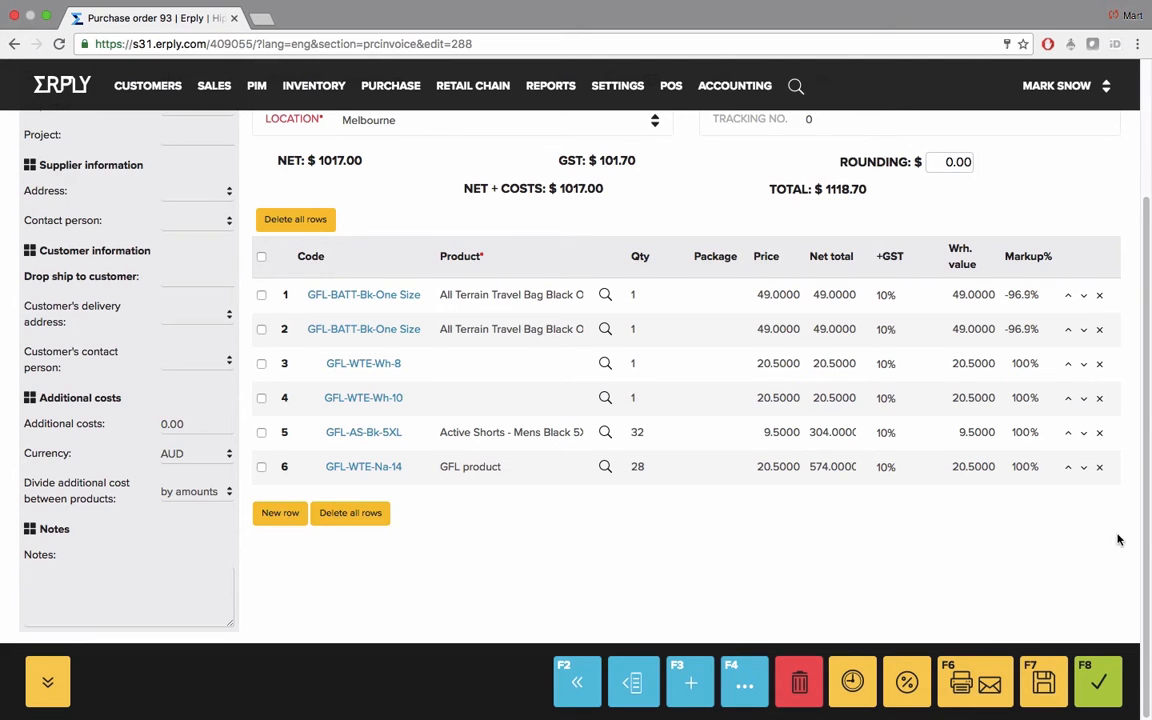
click(1105, 678)
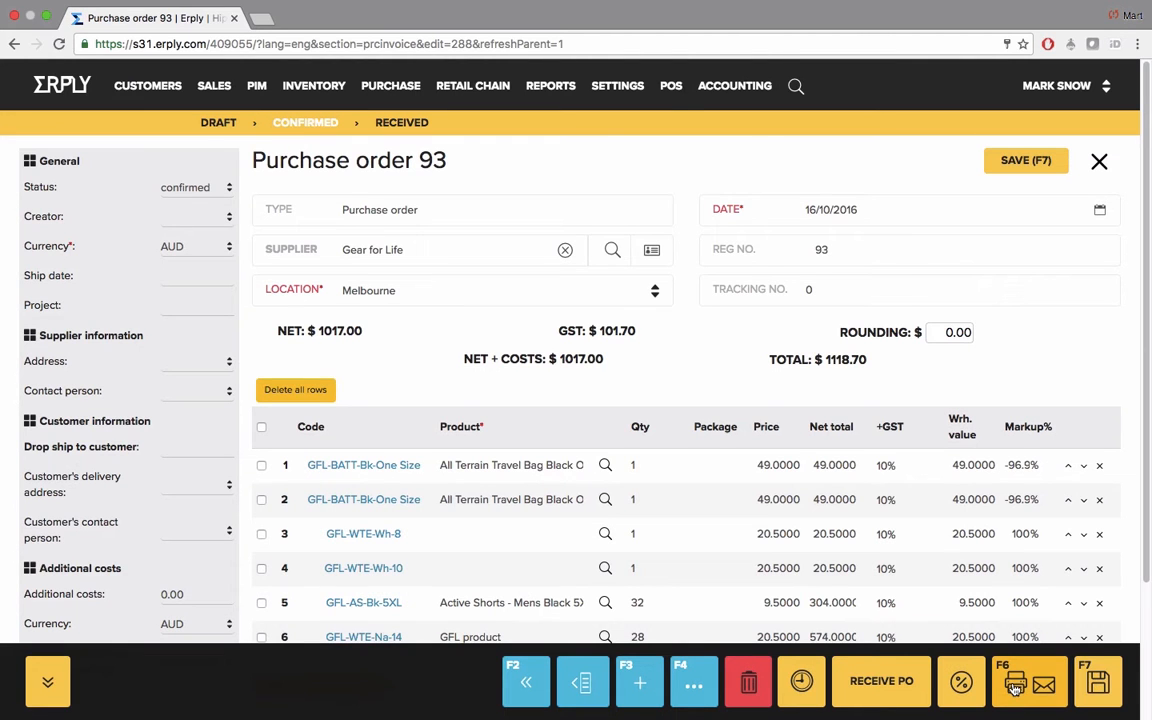
- Examine the order's print and send options, the GST rate setting for all rows, and the additional order actions
click(1015, 687)
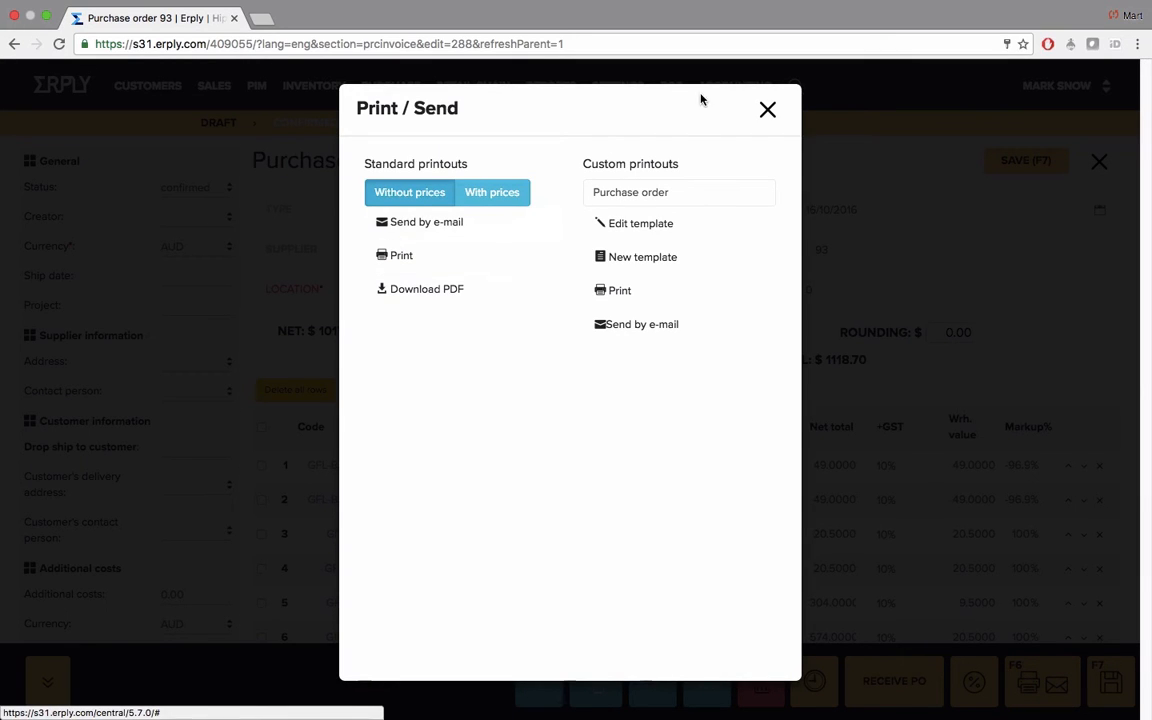
click(768, 113)
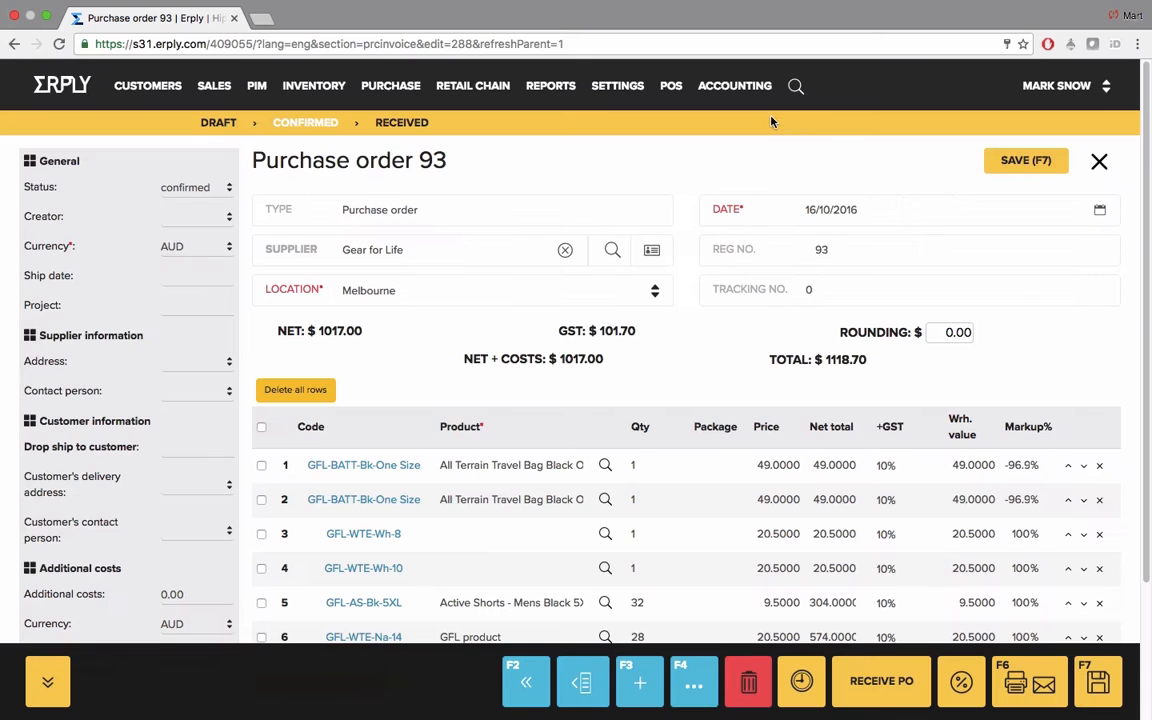
click(961, 684)
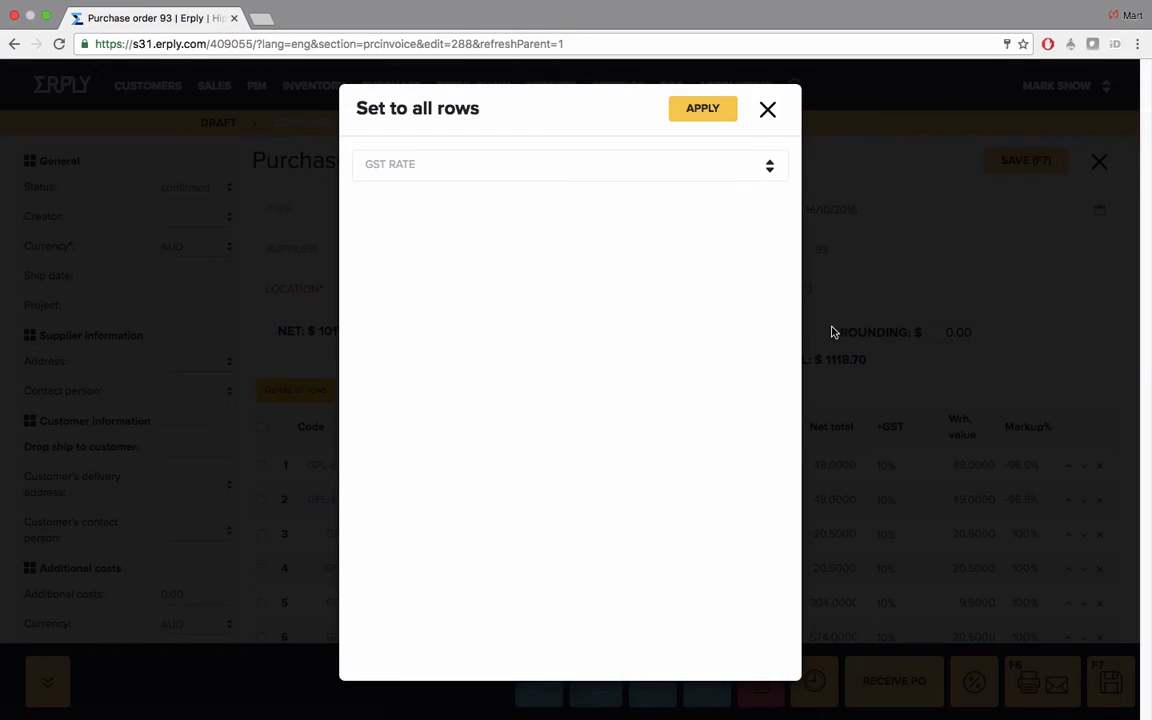
click(769, 112)
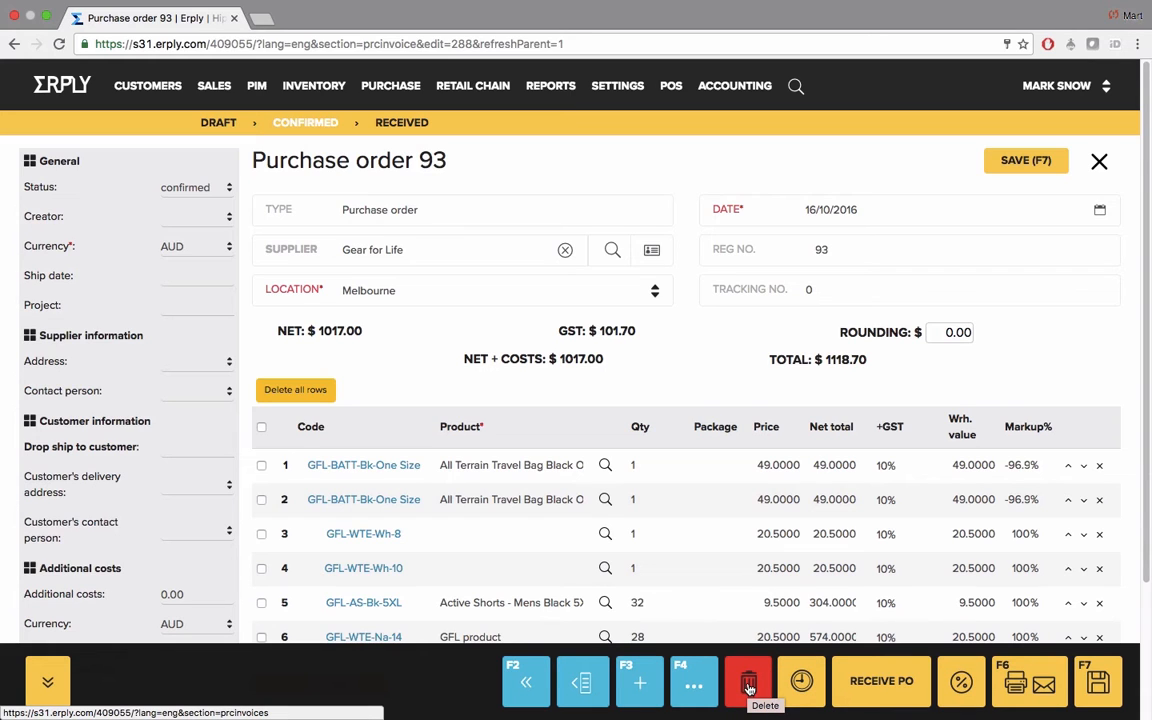
click(688, 684)
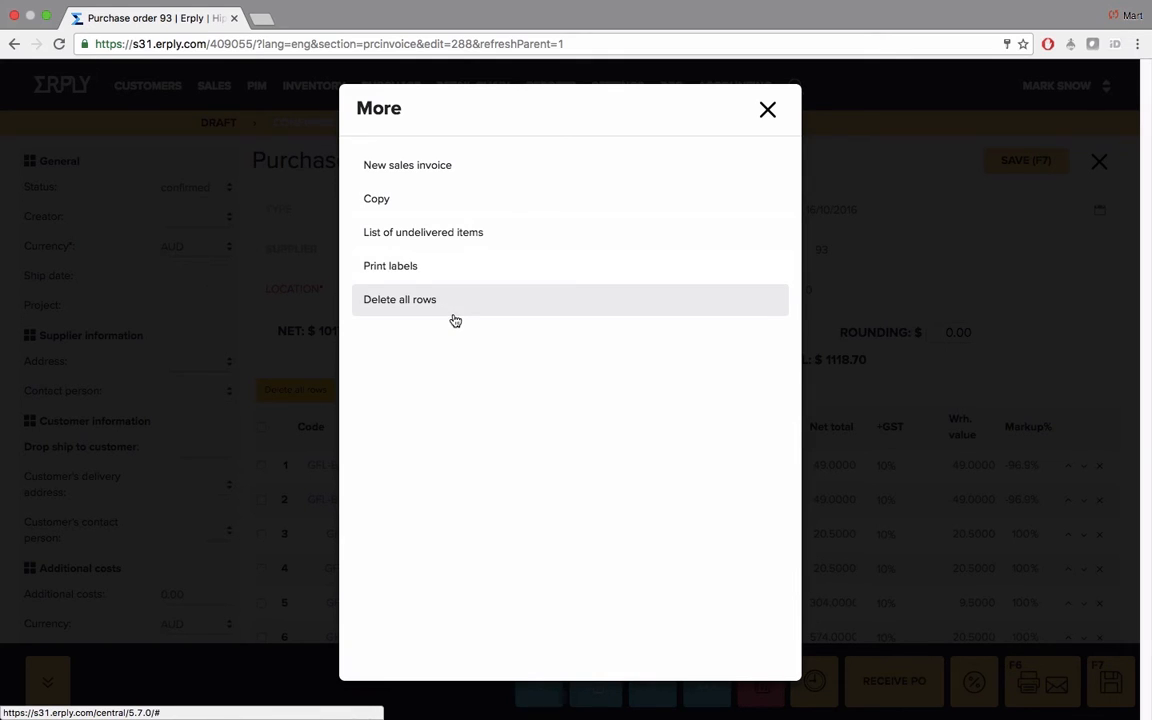
click(766, 111)
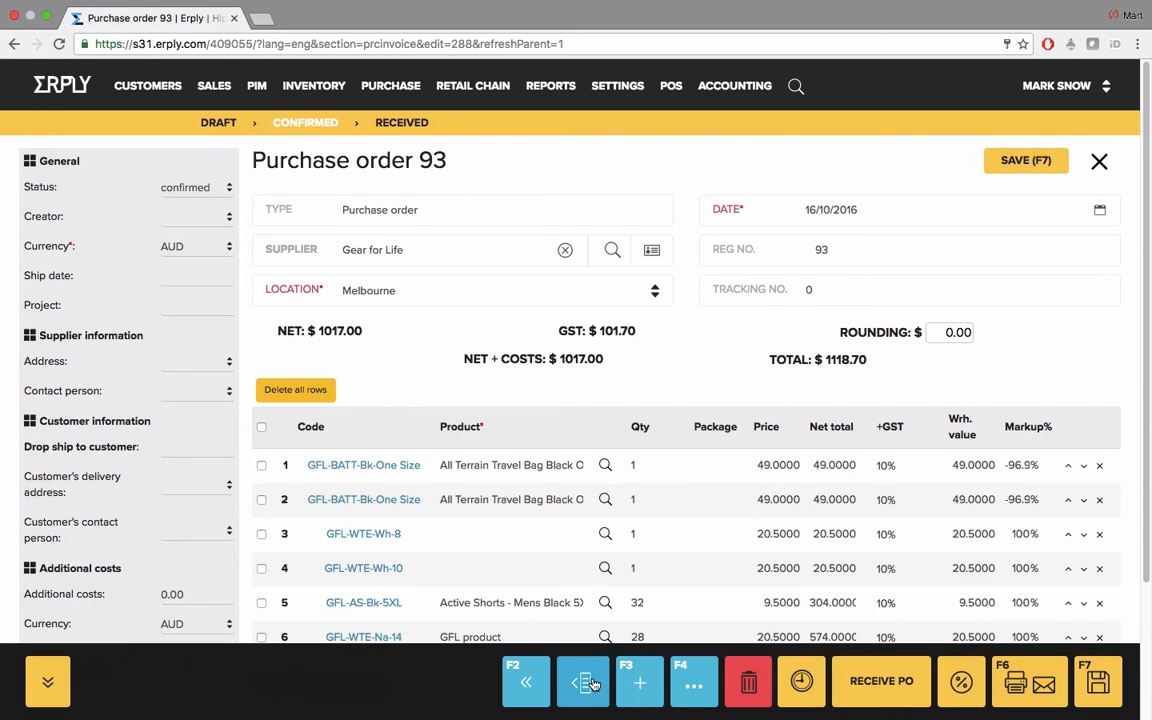
- Return to the purchase orders list, reopen purchase order 93 from Gear for Life, and close it again
click(521, 688)
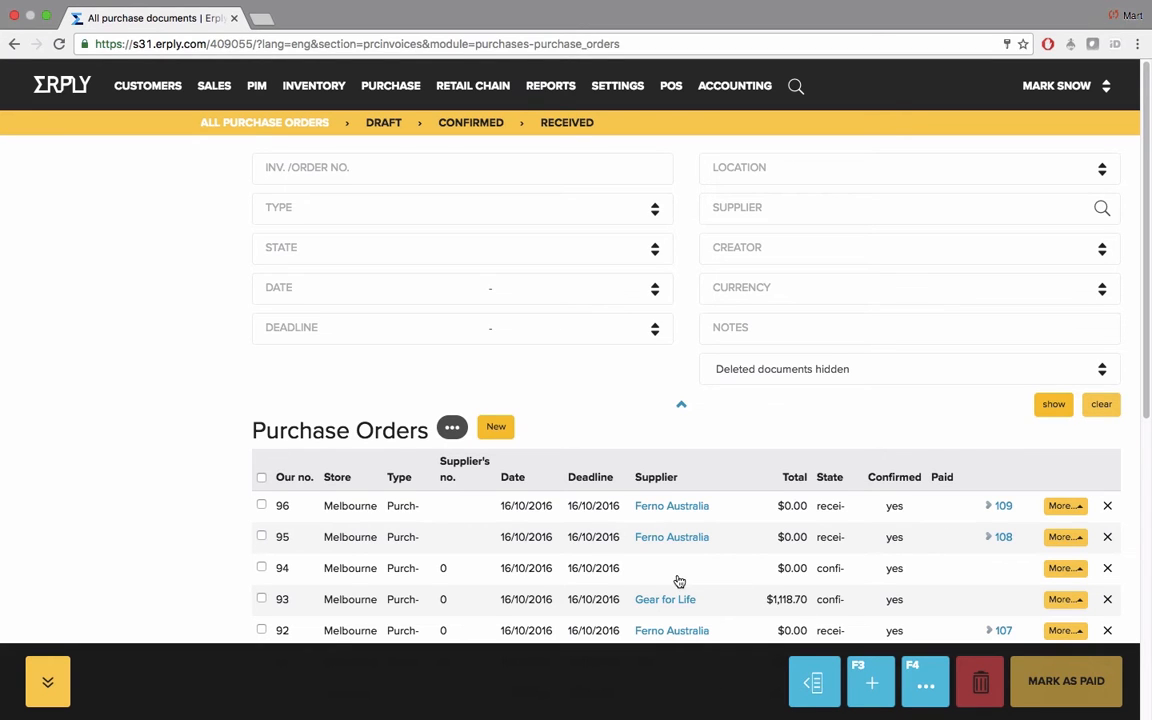
click(383, 604)
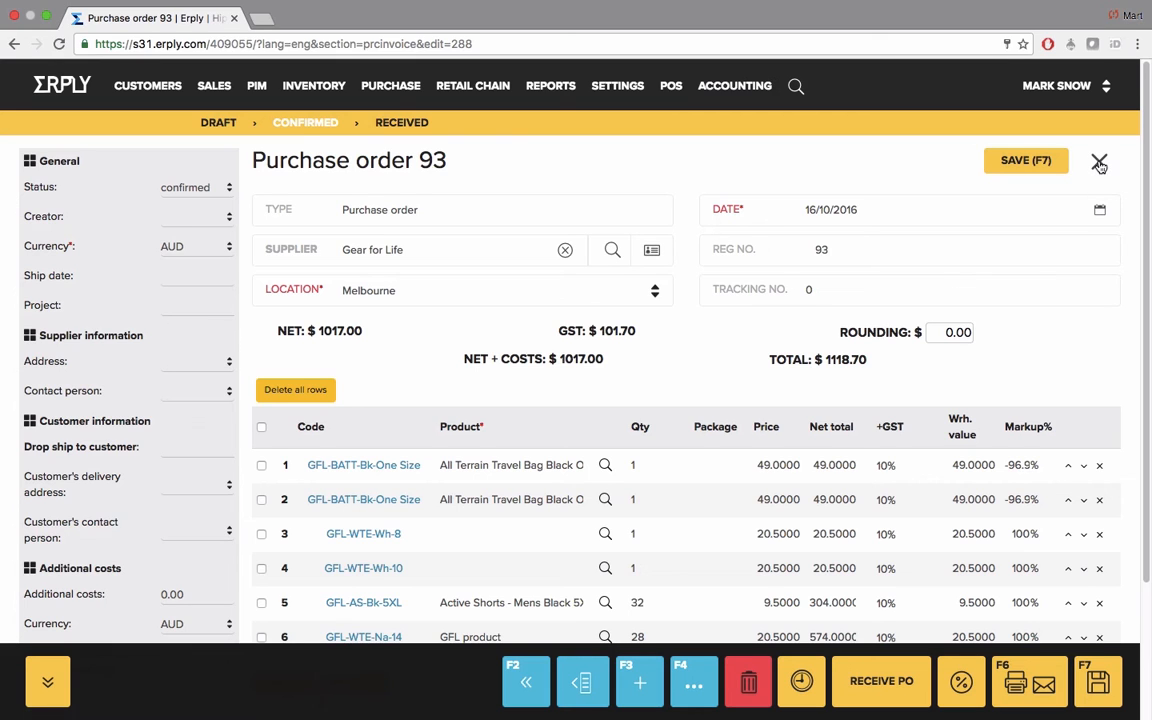
click(1099, 163)
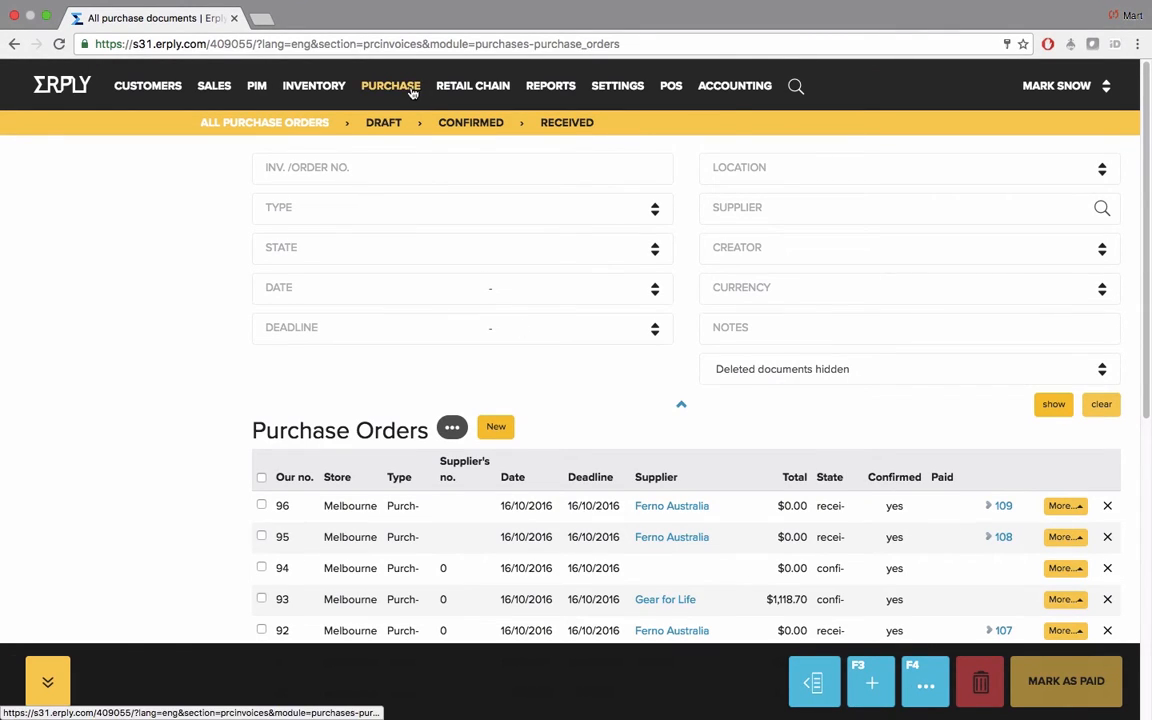
- Open the purchase invoices list and look through its invoices and filters
mouse_move(412, 93)
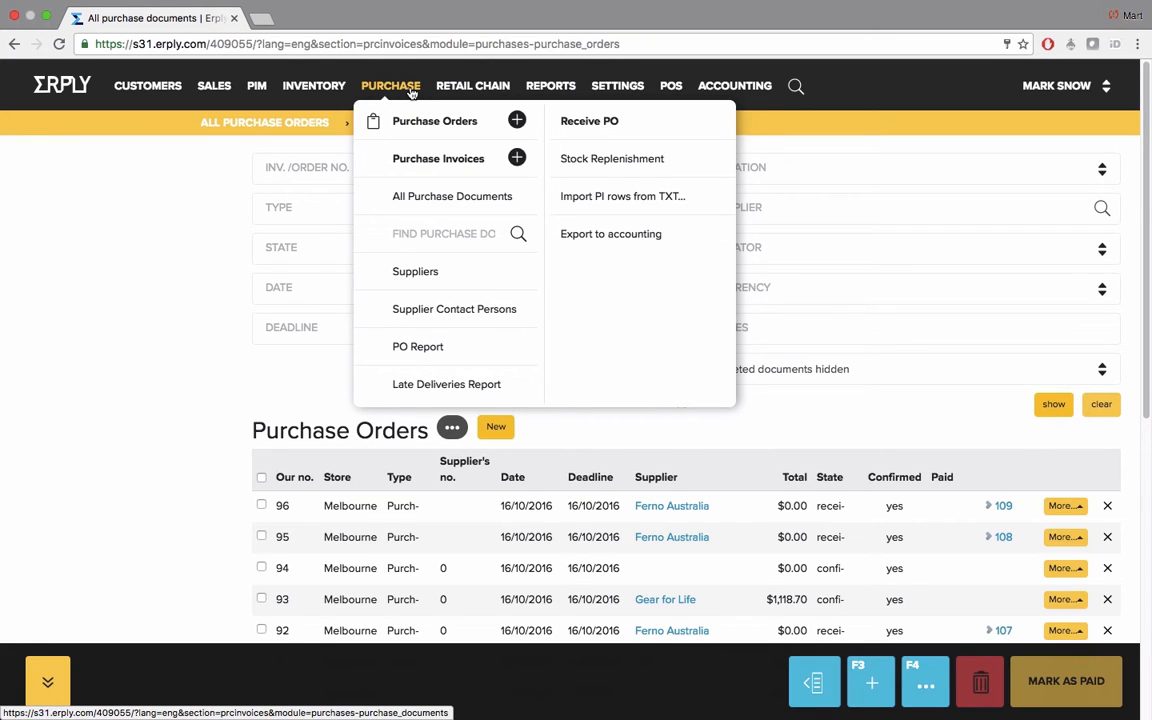
click(472, 162)
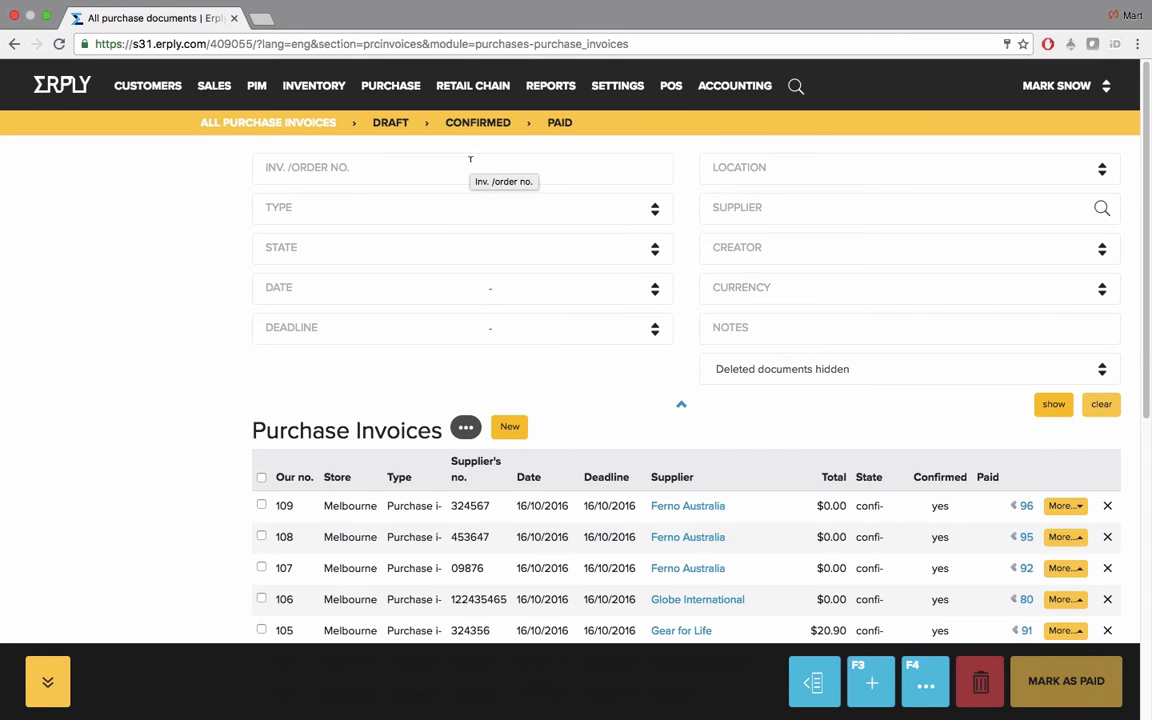
scroll(426, 470, down, 5)
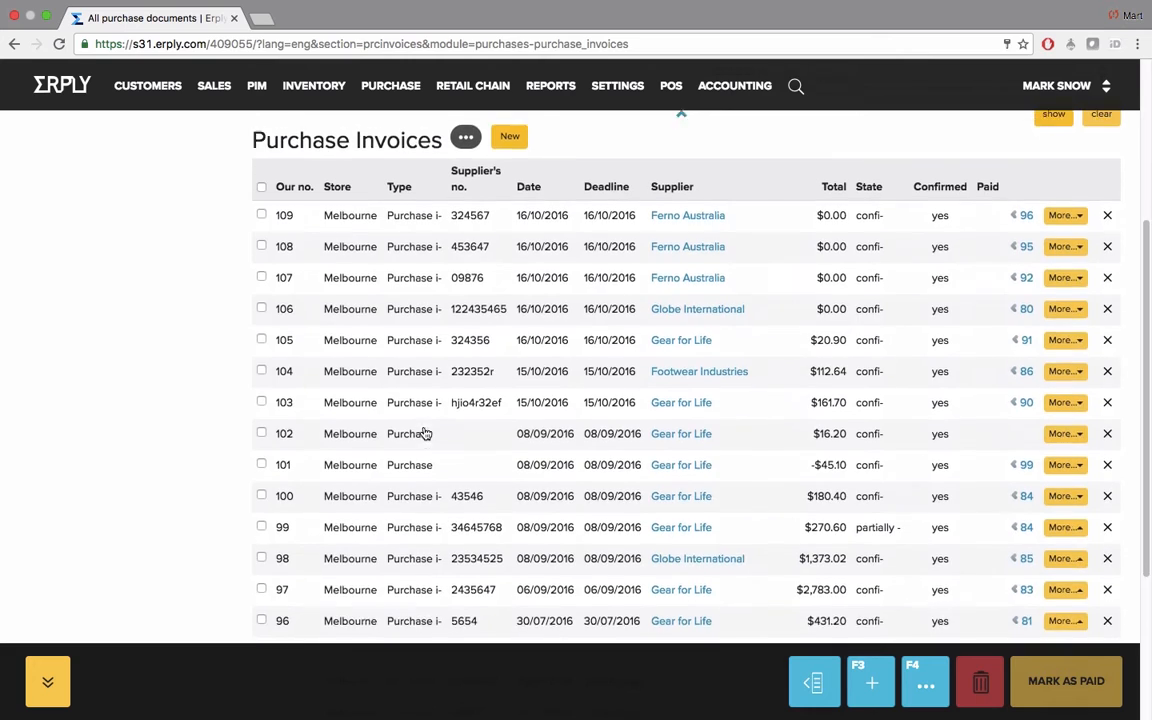
scroll(428, 430, up, 5)
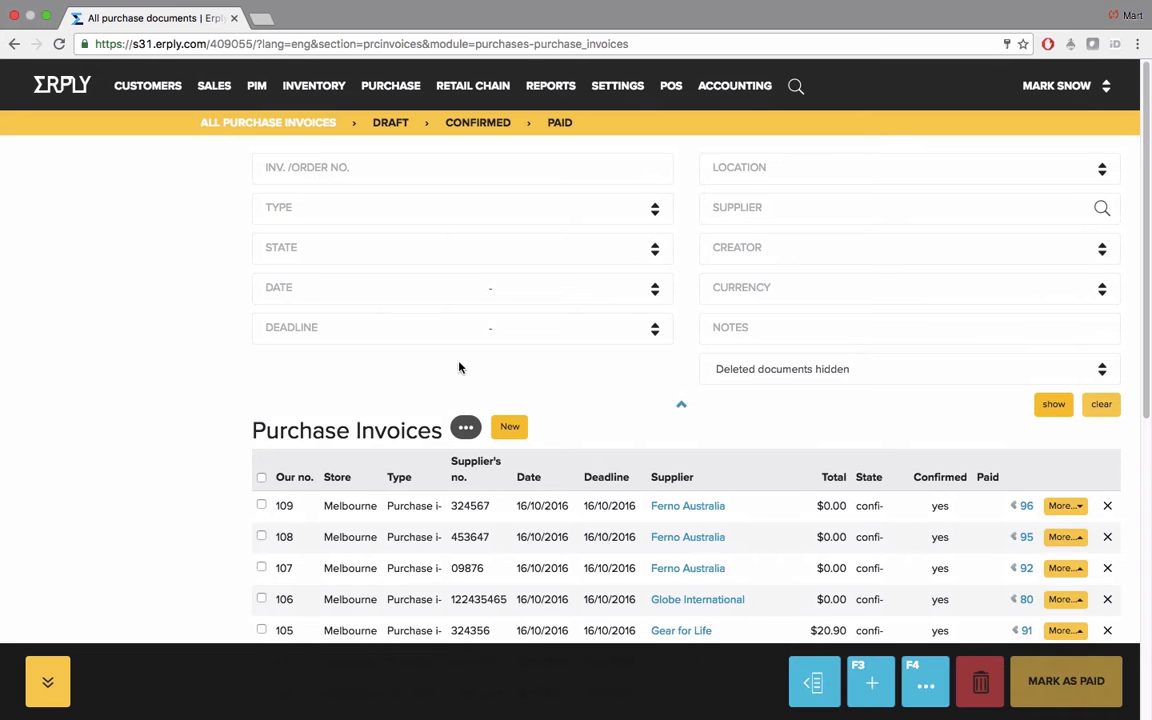
scroll(395, 430, down, 5)
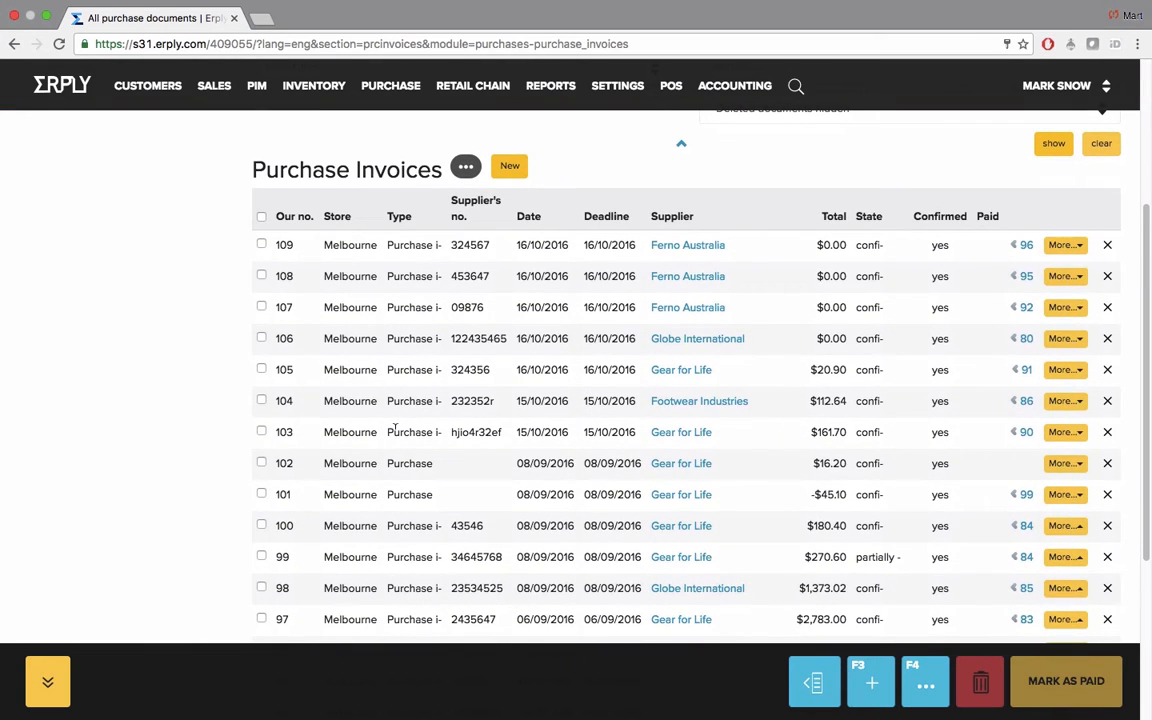
mouse_move(395, 428)
scroll(427, 190, up, 2)
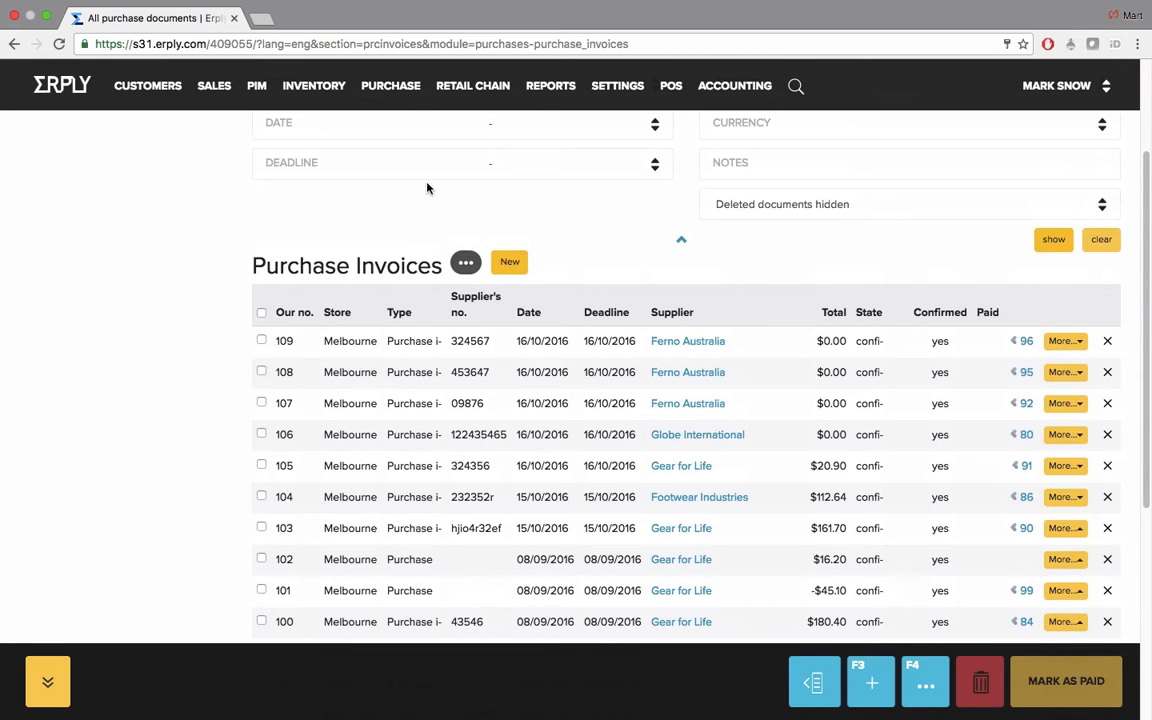
- Open the list of all purchase documents and look through its orders, invoices and returns, previewing purchase return 102
scroll(427, 188, up, 3)
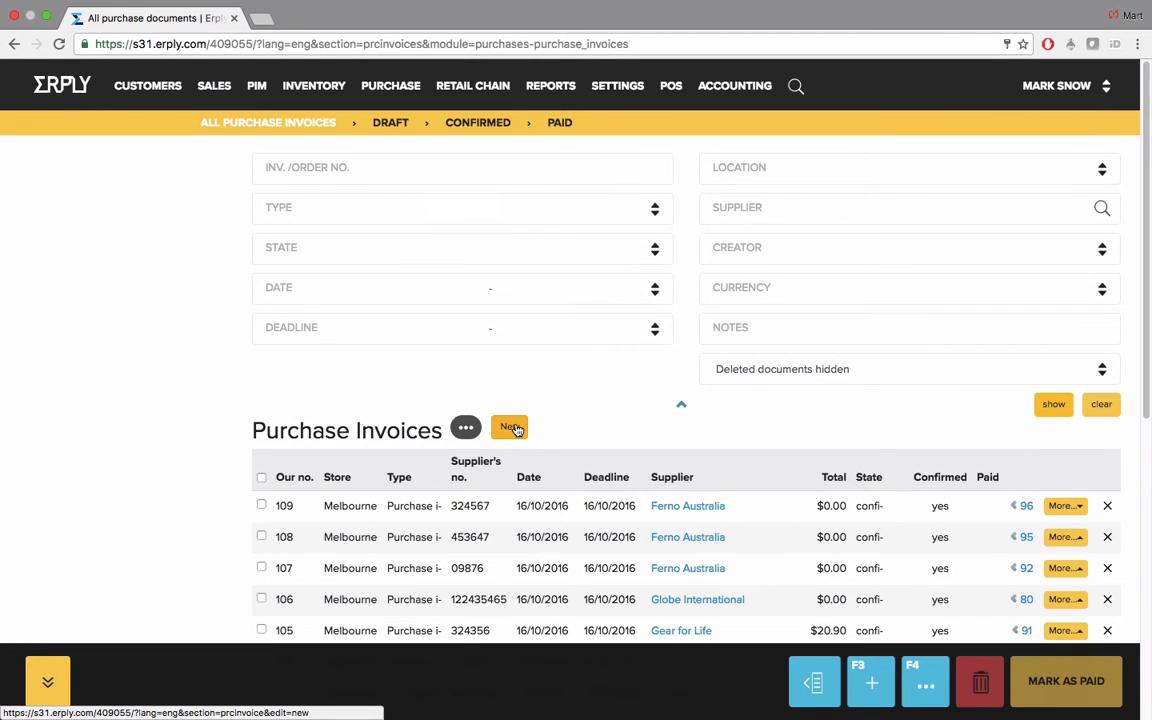
mouse_move(396, 91)
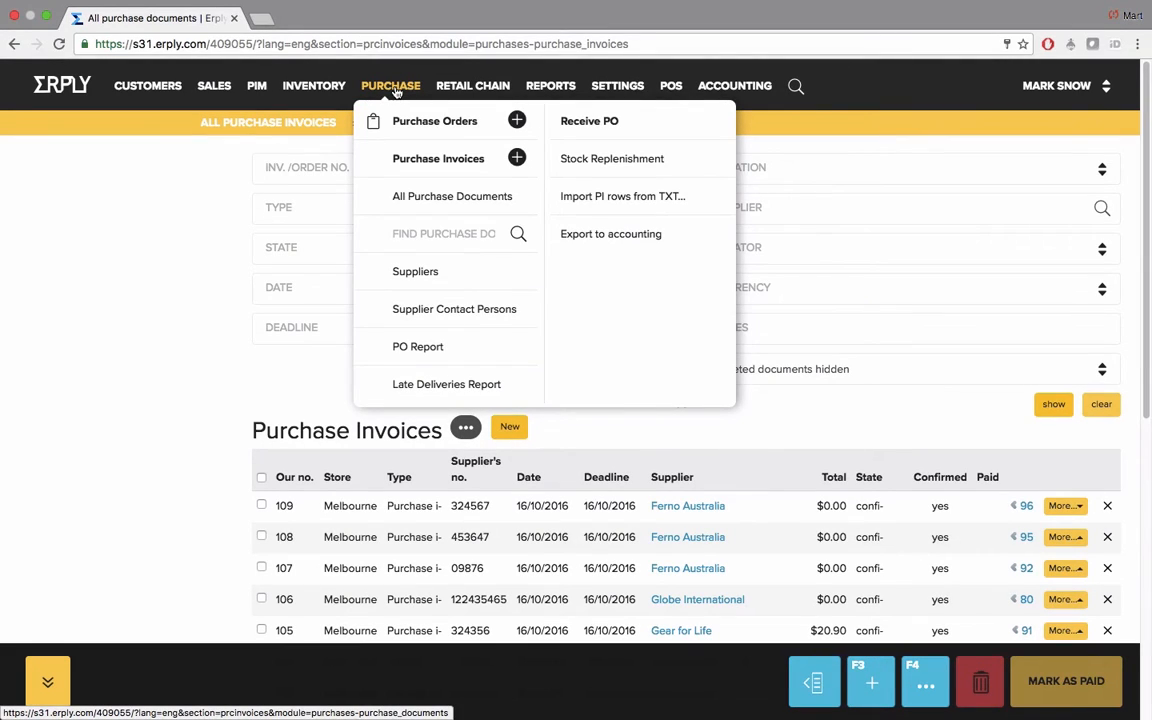
click(460, 196)
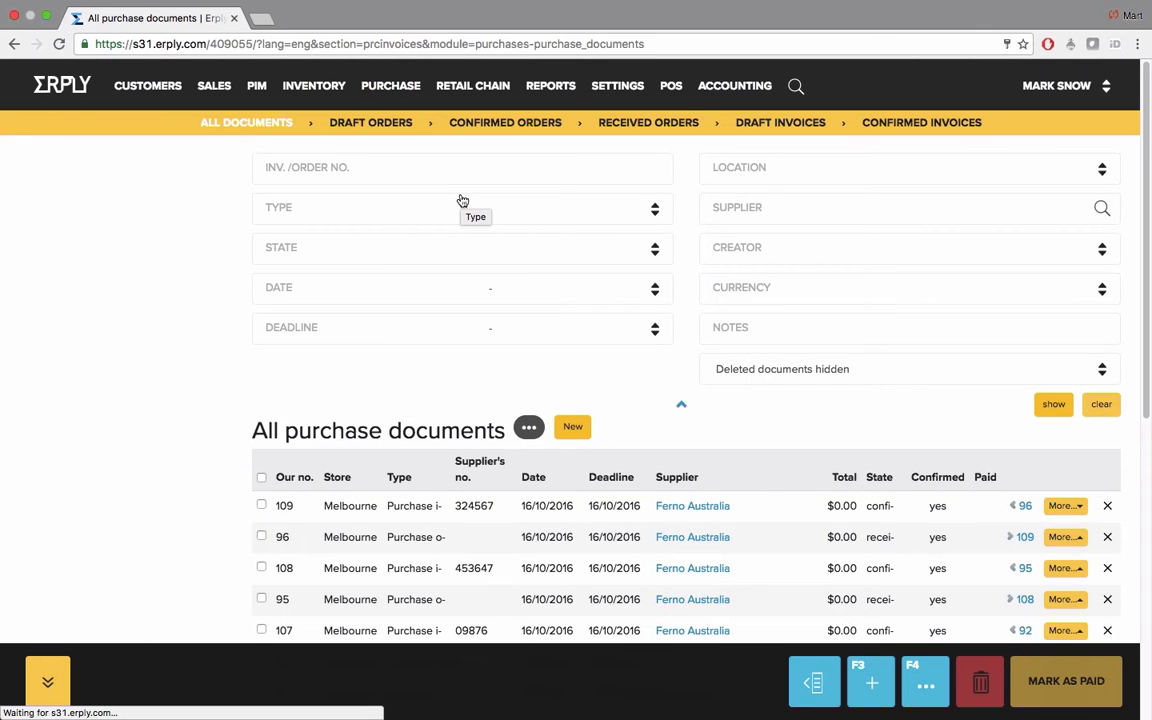
scroll(489, 408, down, 2)
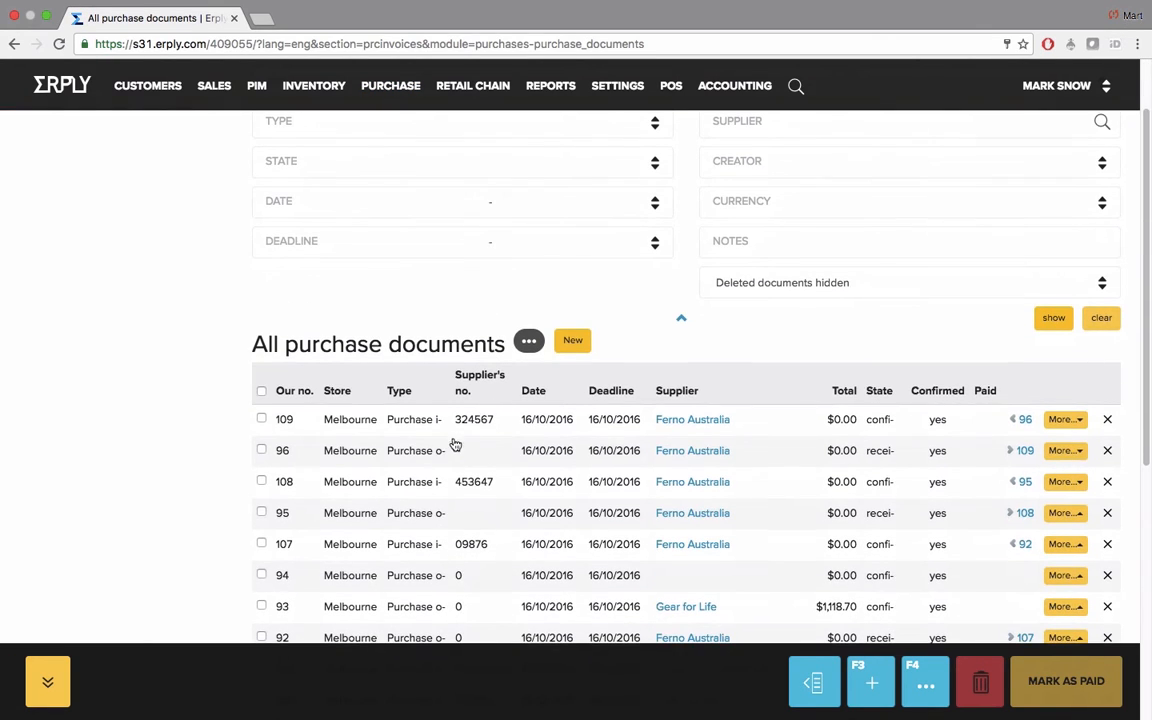
mouse_move(441, 425)
scroll(442, 422, down, 6)
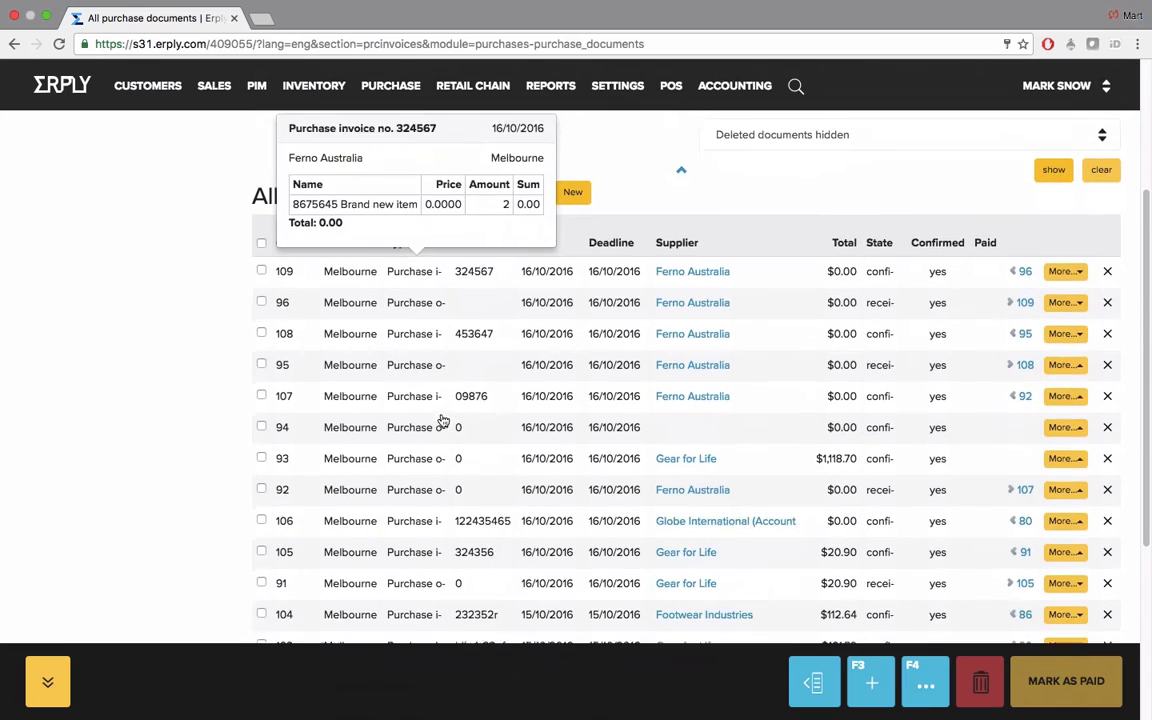
scroll(443, 421, down, 5)
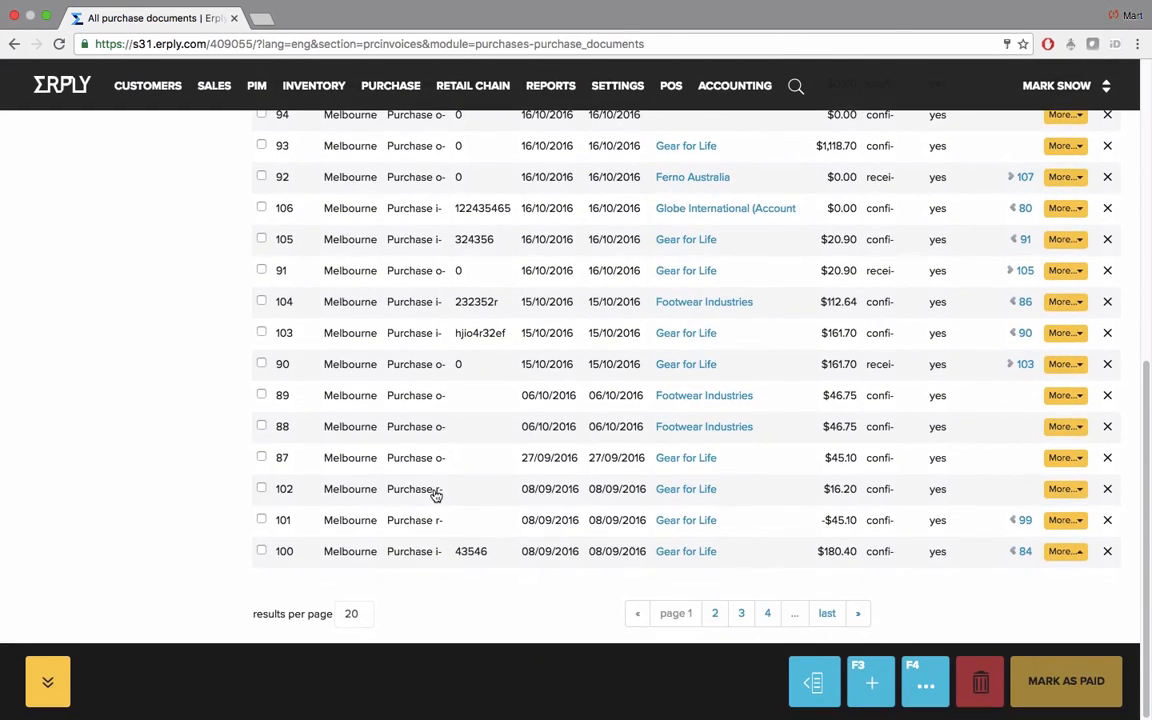
mouse_move(436, 495)
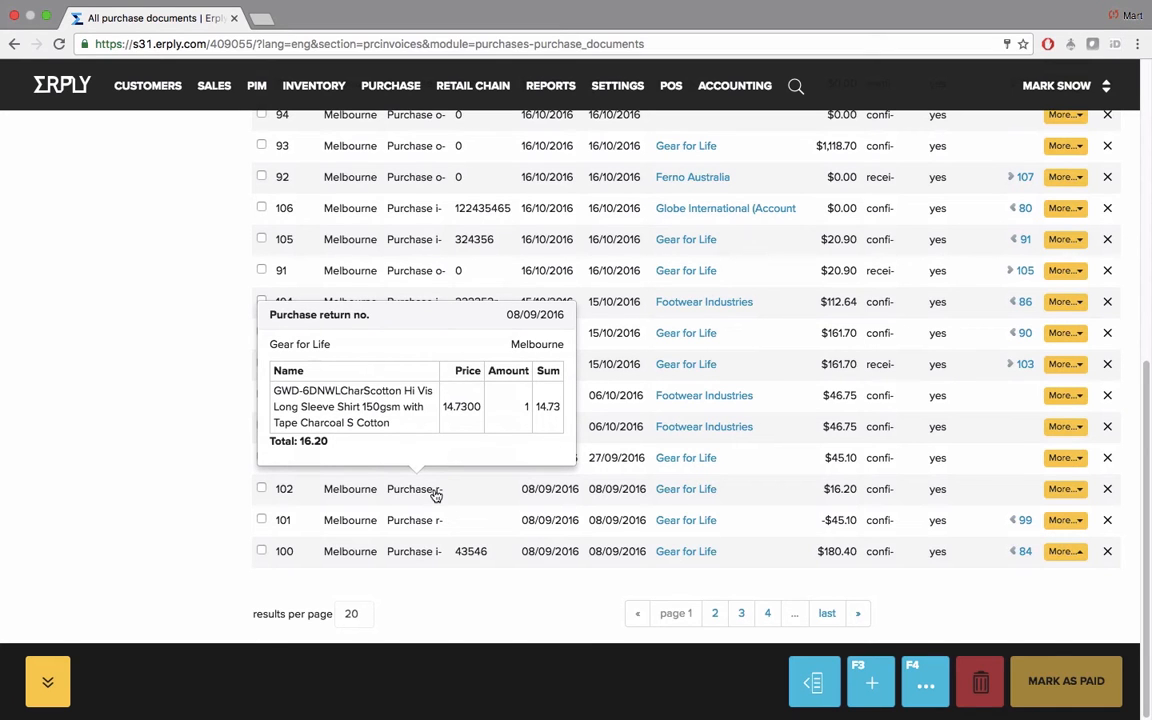
scroll(219, 449, up, 15)
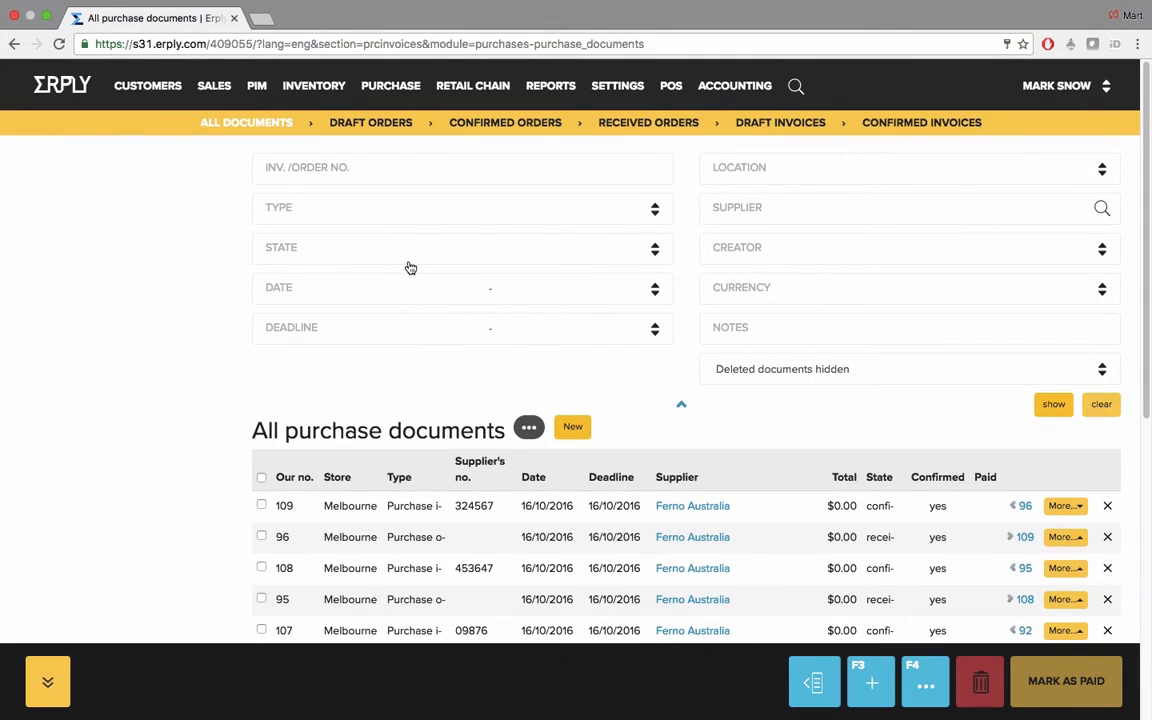
- Create a new purchase order with Gear for Life as the supplier
mouse_move(404, 90)
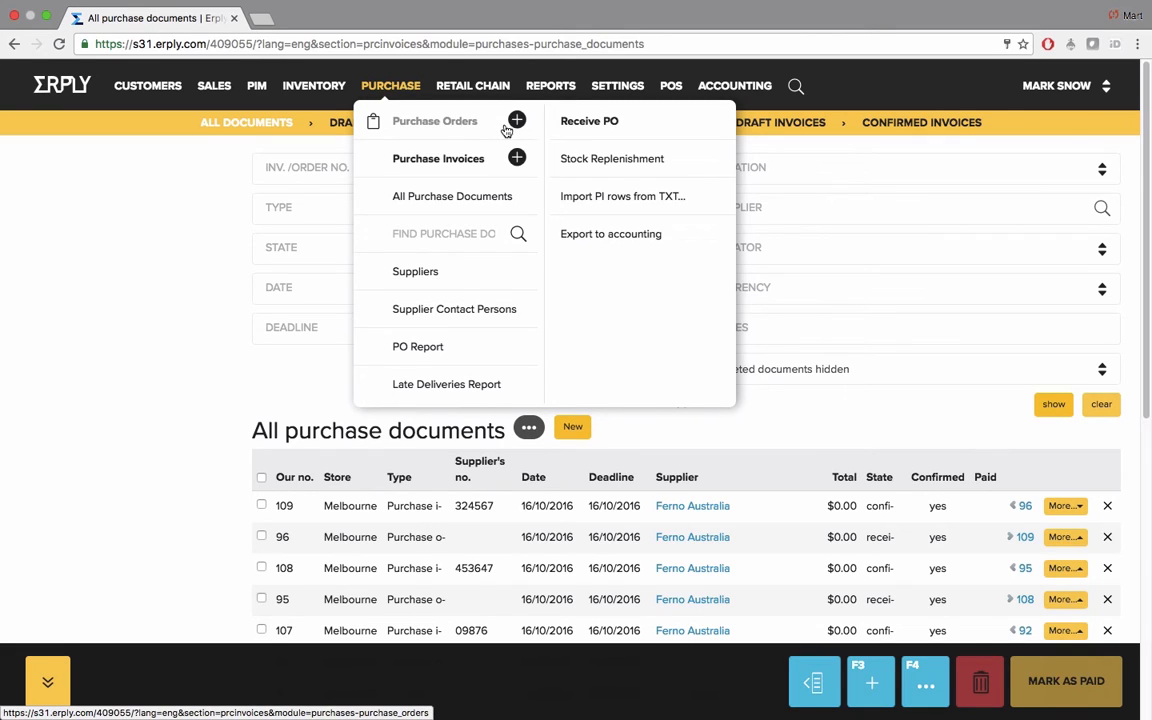
click(518, 120)
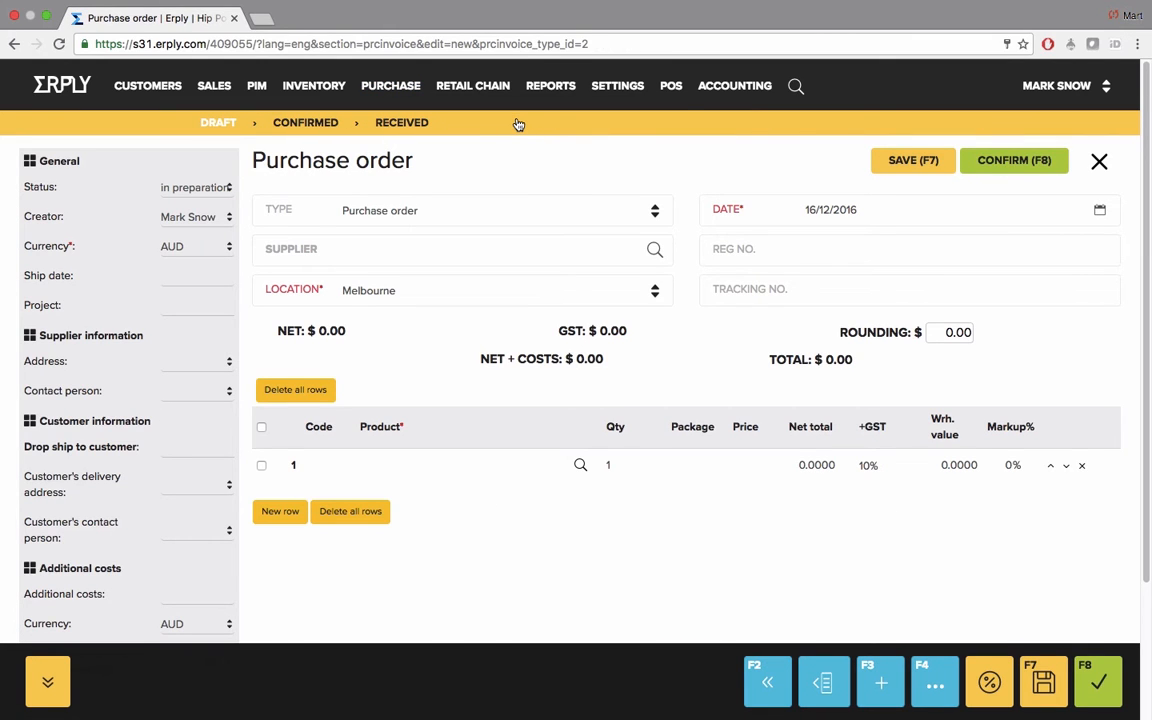
click(496, 249)
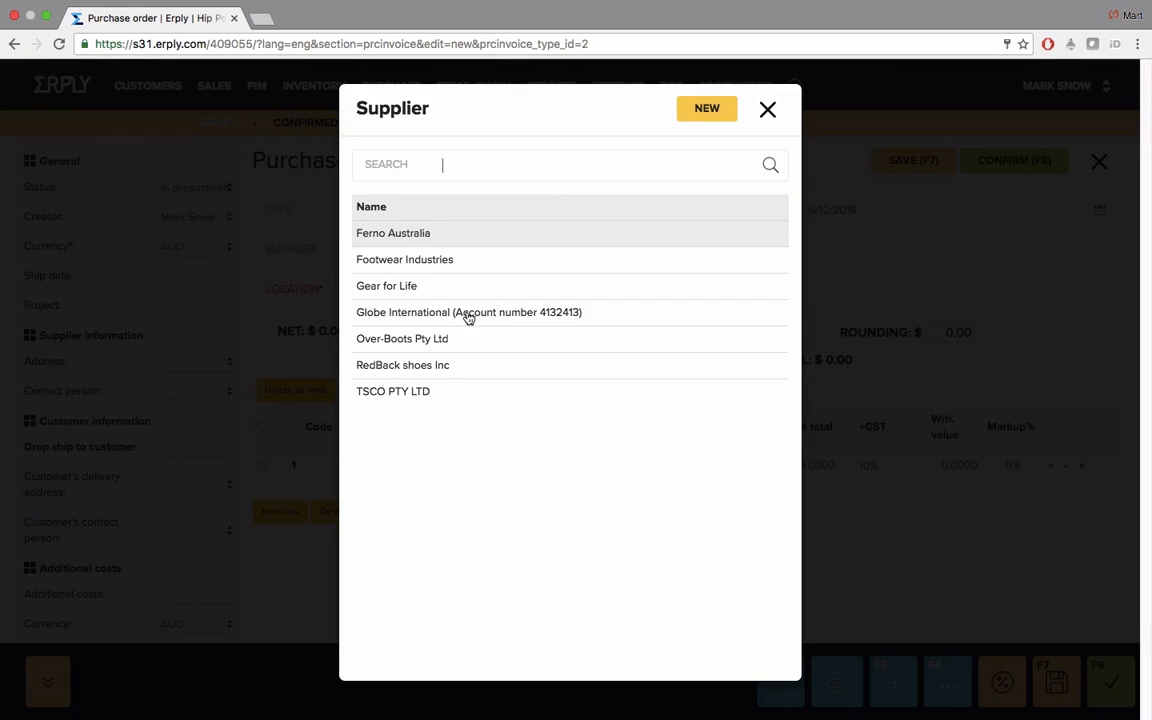
click(401, 290)
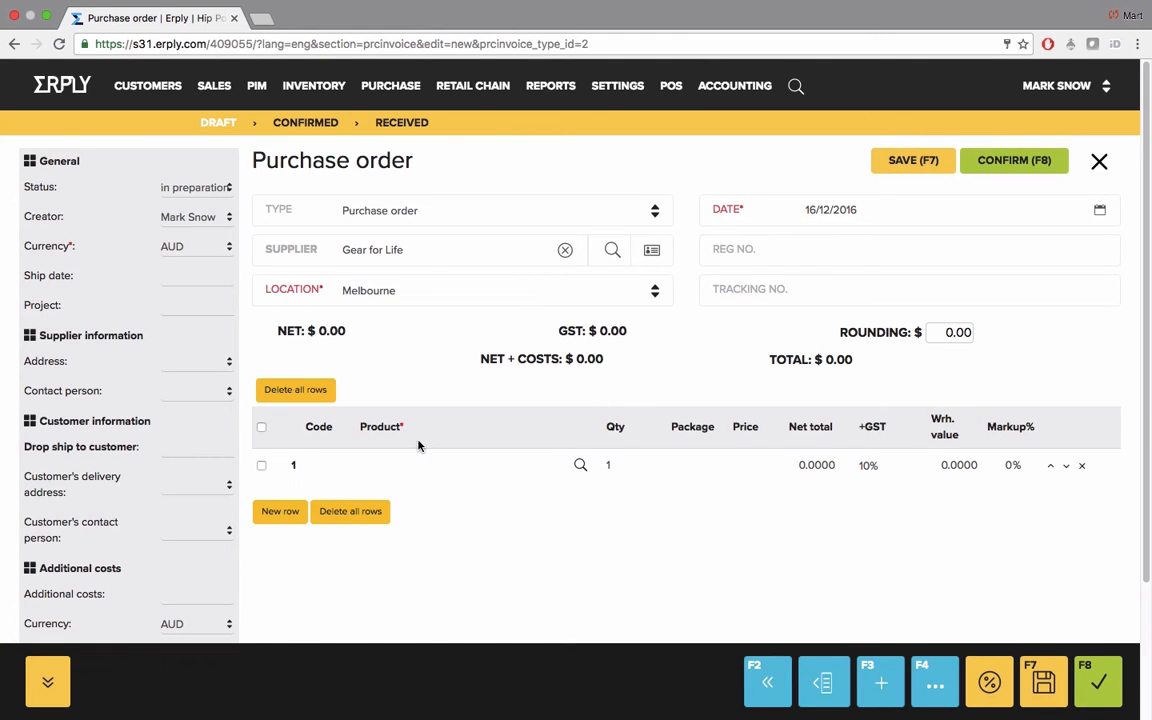
- Pick product GFL-WTE-Wh-8 for the first row and set its quantity to 3
click(580, 467)
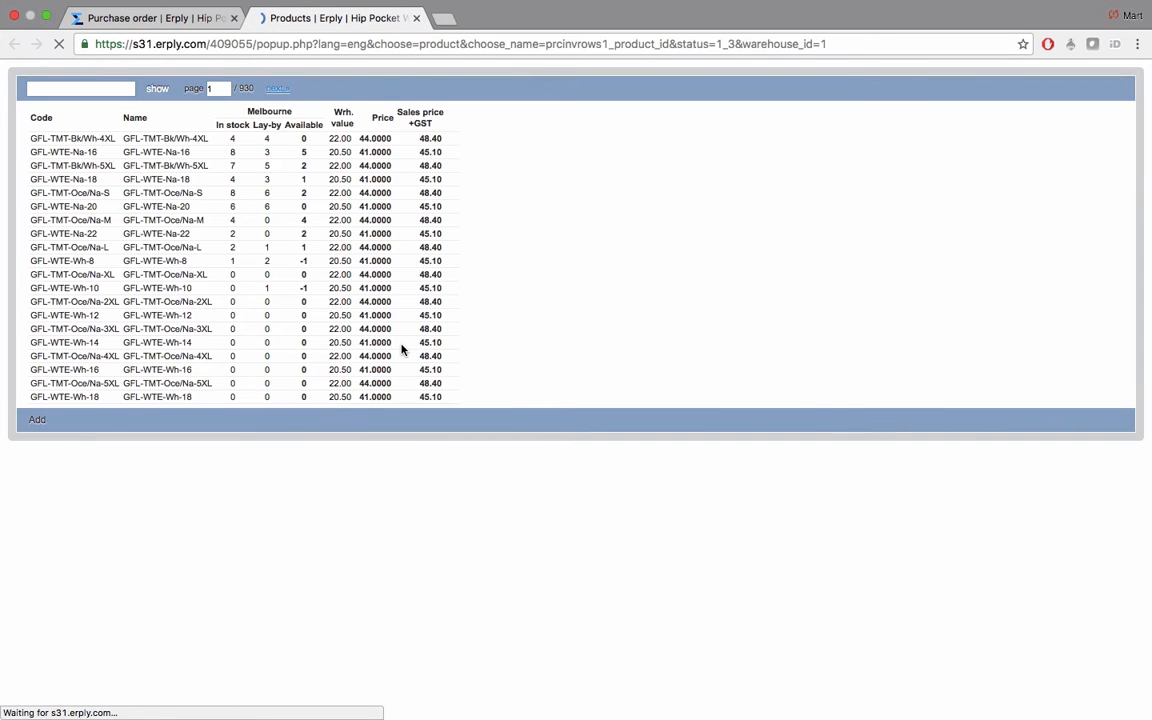
click(166, 274)
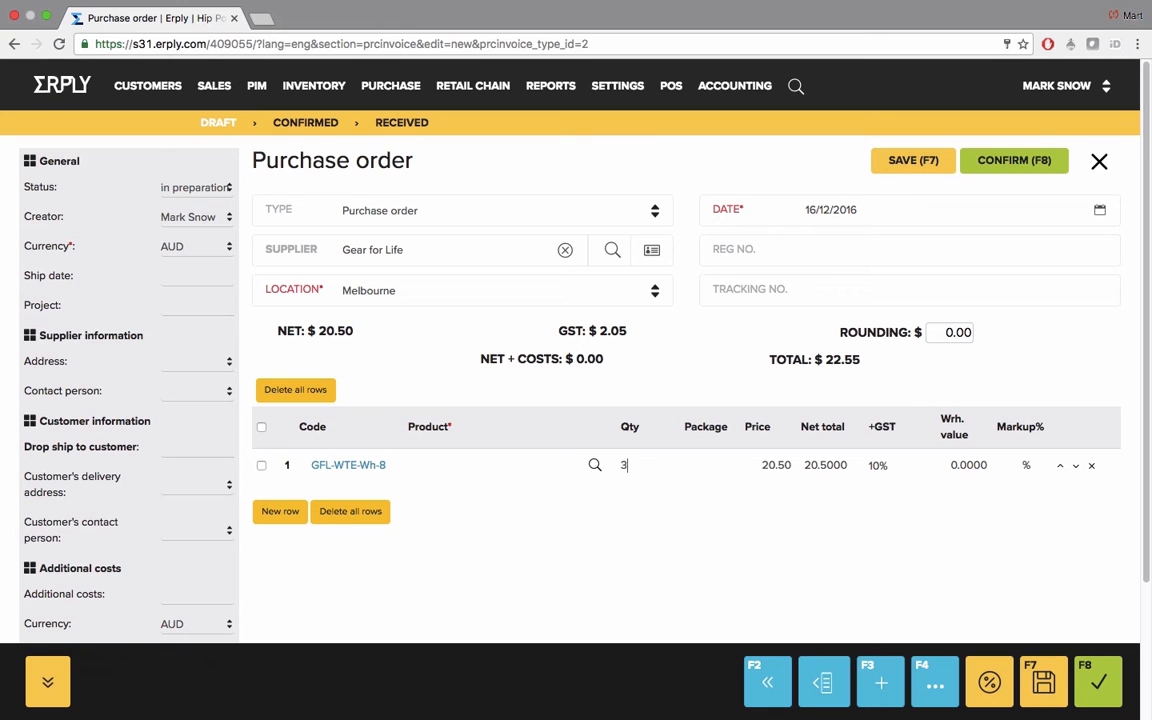
text(3)
- Add a row for the Hi Vis Long Sleeve Shirt 150gsm, entering green variation amounts of 2 in XS and 3 in S
click(287, 512)
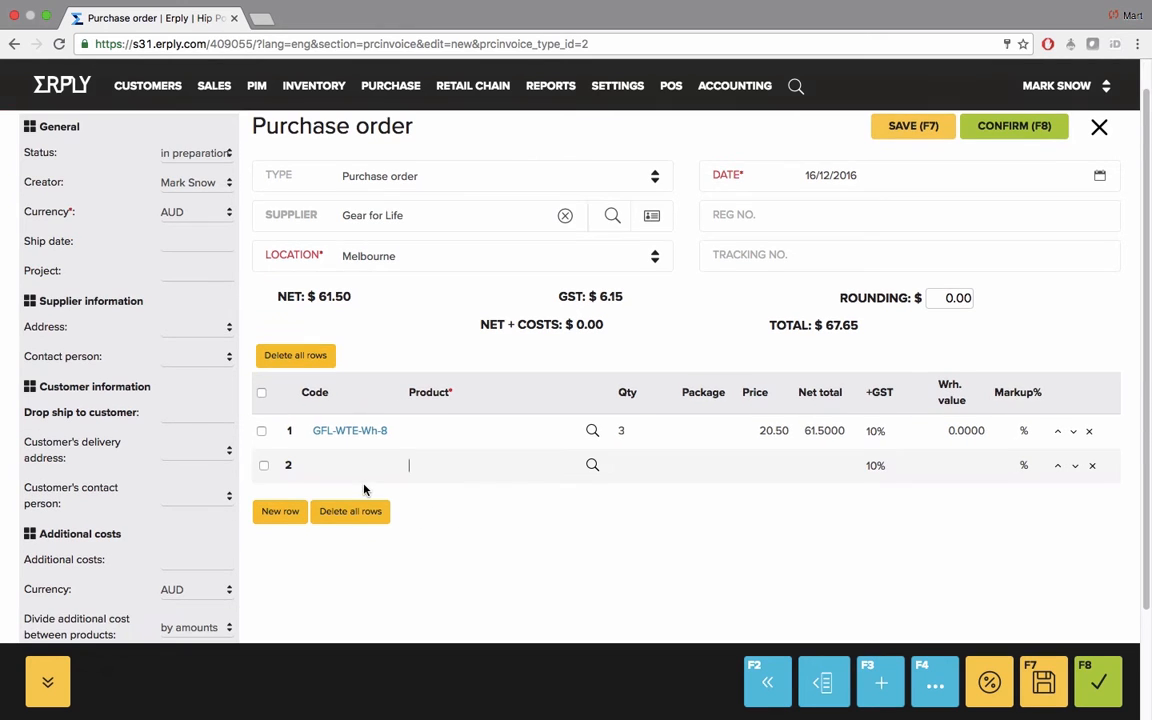
text(hi vis)
key(Return)
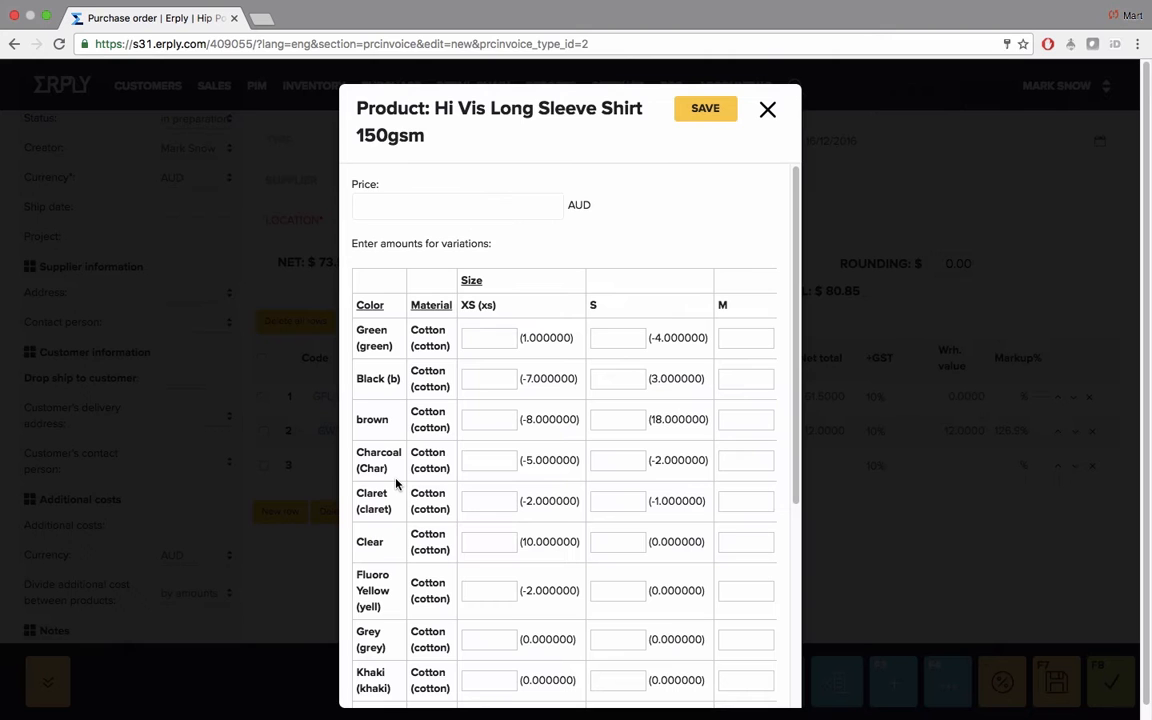
click(494, 335)
text(2)
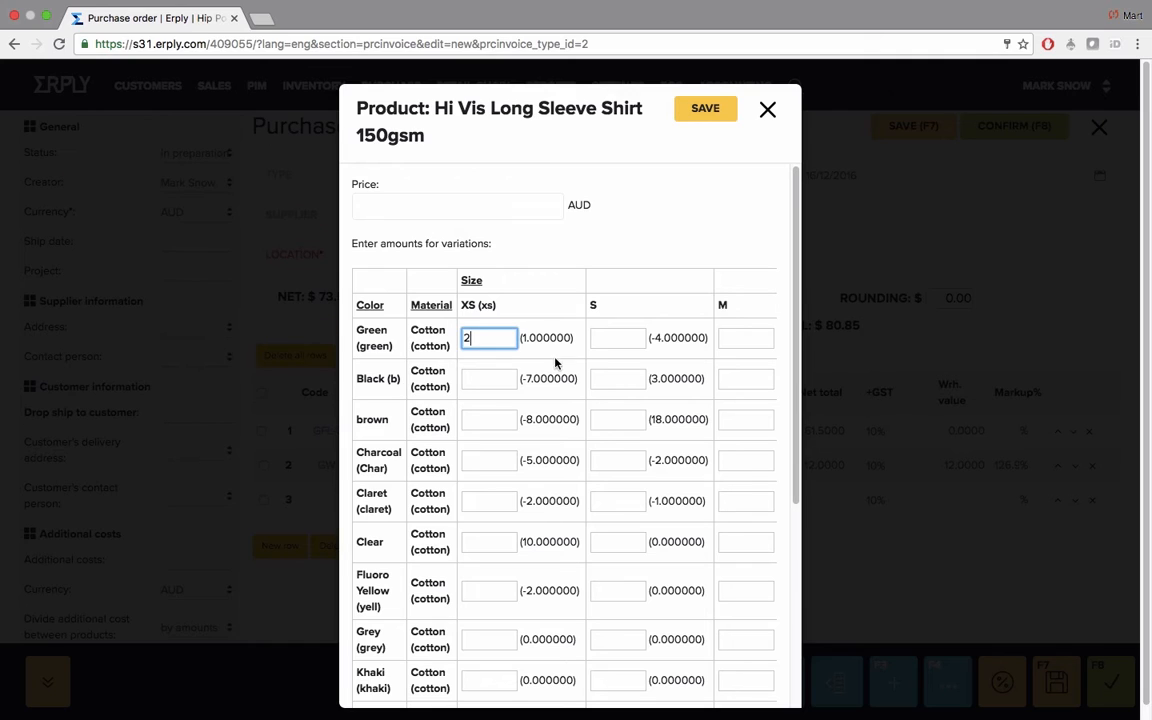
key(Tab)
key(Tab)
click(621, 340)
text(3)
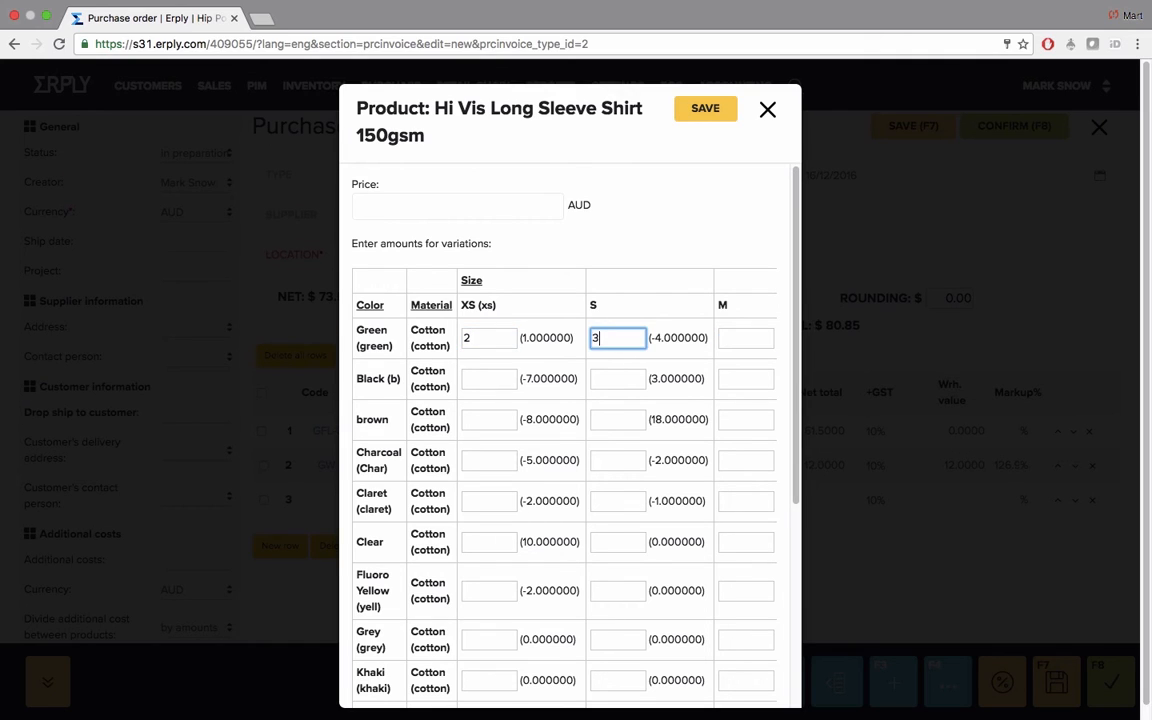
- Set the shirt's size S amounts to 3 black, 2 brown and 2 charcoal, and save the variations to the order
click(607, 377)
text(3)
click(622, 419)
text(2)
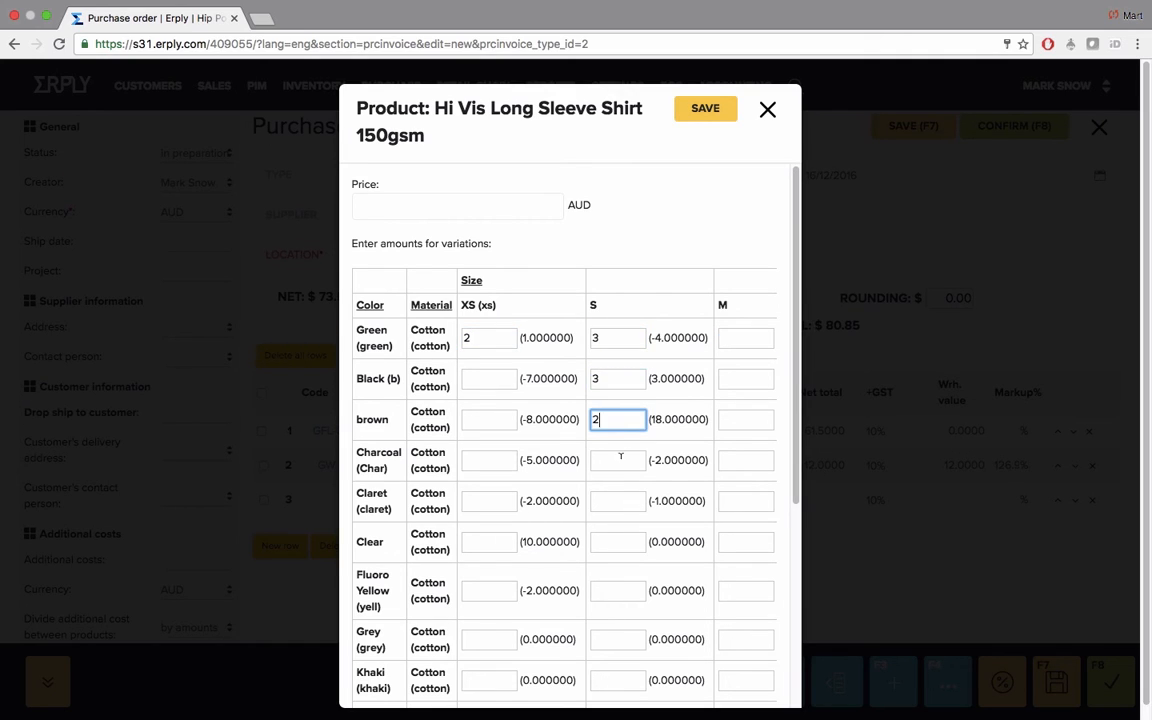
click(620, 458)
text(2)
click(698, 114)
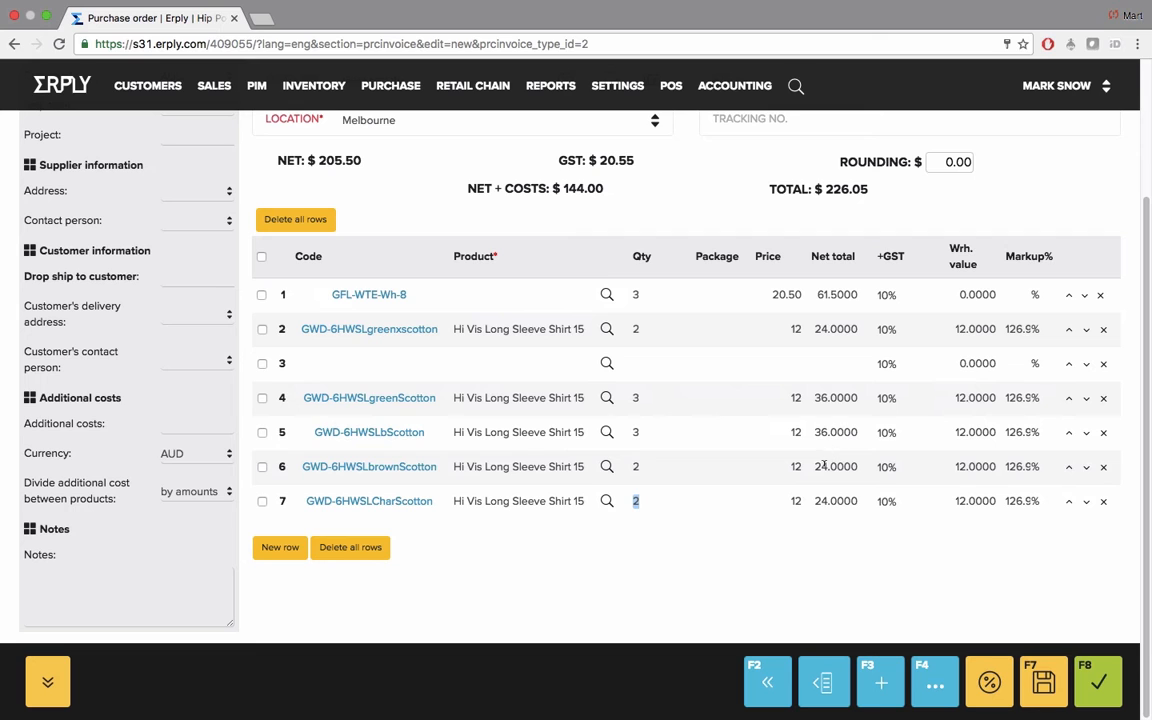
- Remove the empty third row from the order and set the additional costs to 24
click(1101, 366)
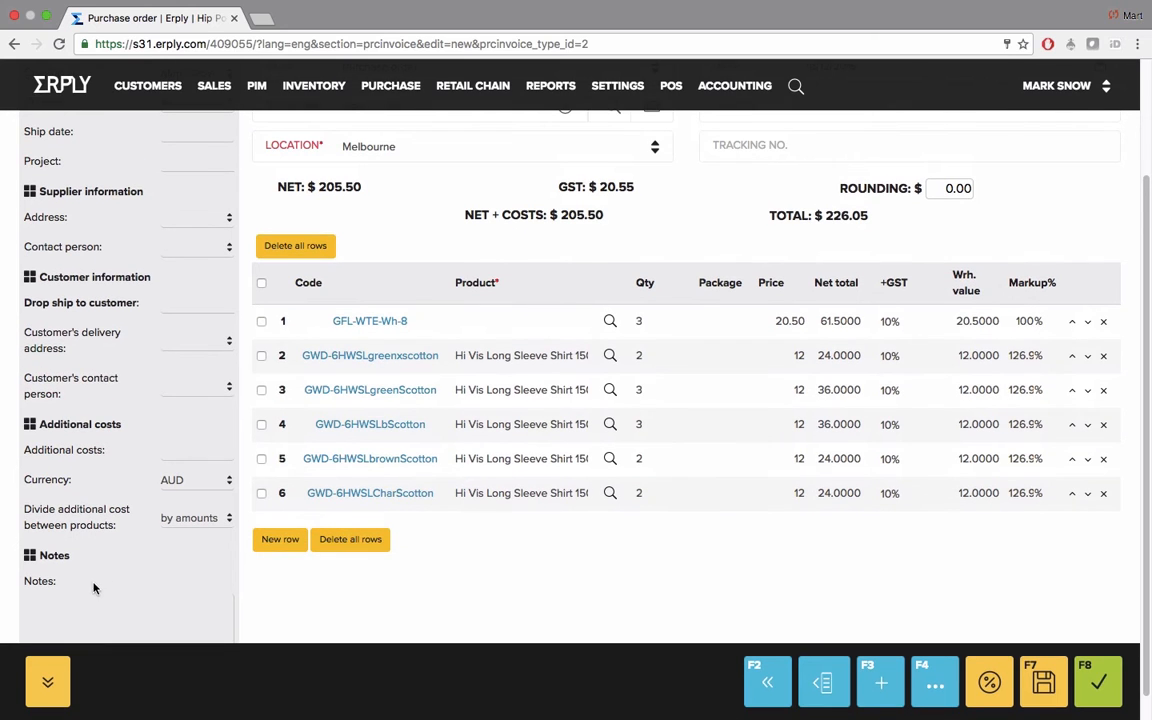
scroll(98, 603, up, 3)
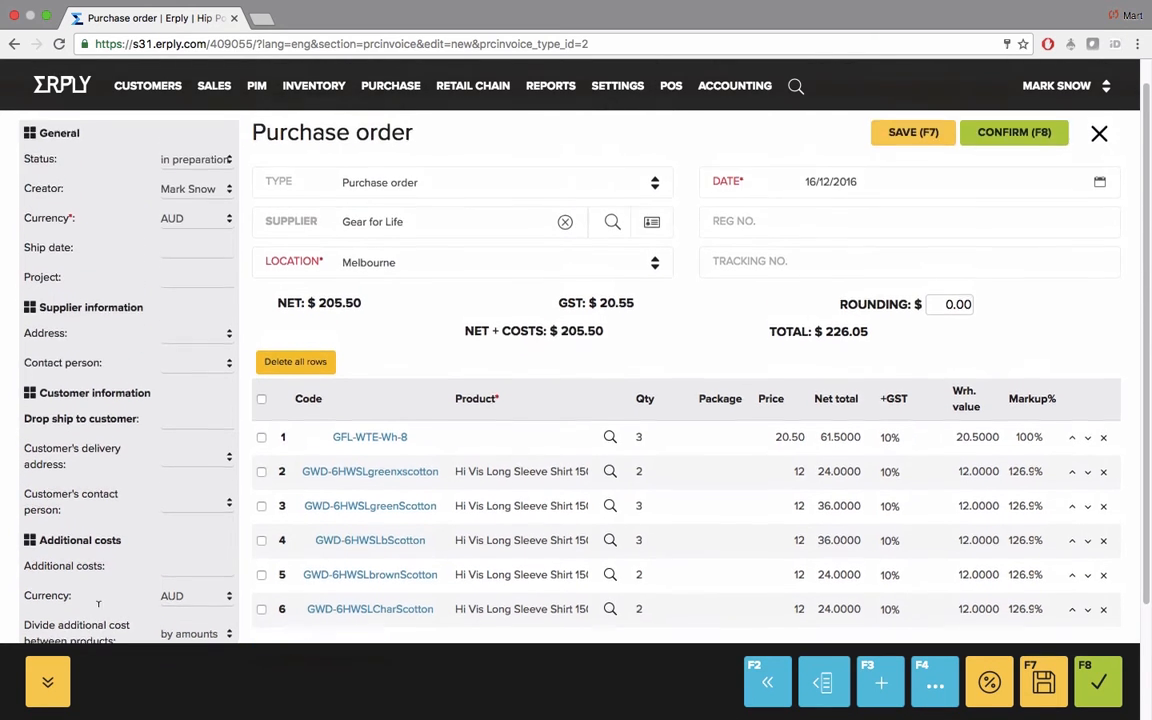
scroll(98, 612, down, 1)
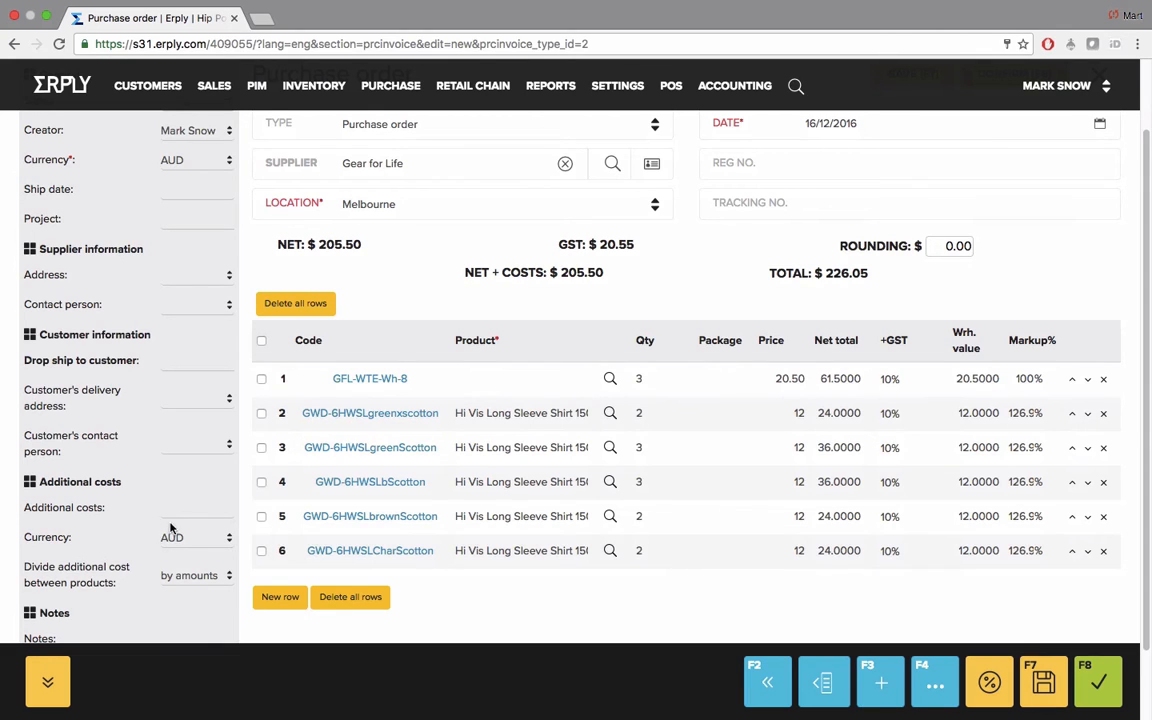
text(24)
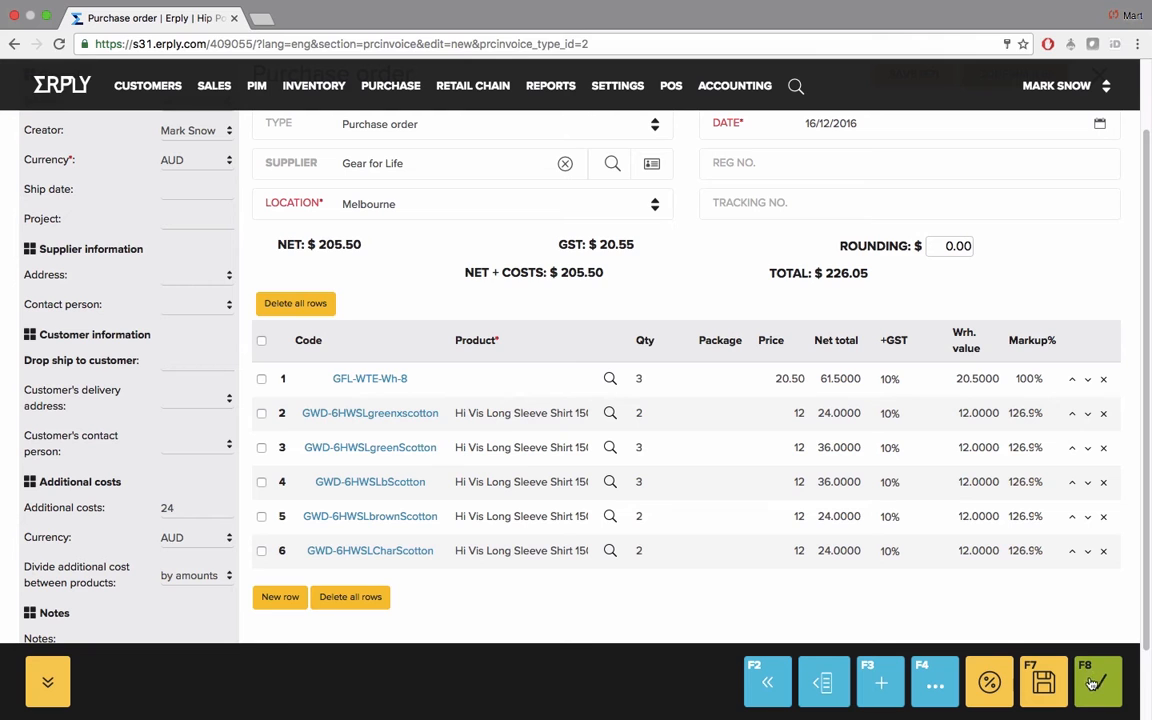
- Confirm the purchase order and check its assigned order and registration number
scroll(1103, 683, up, 2)
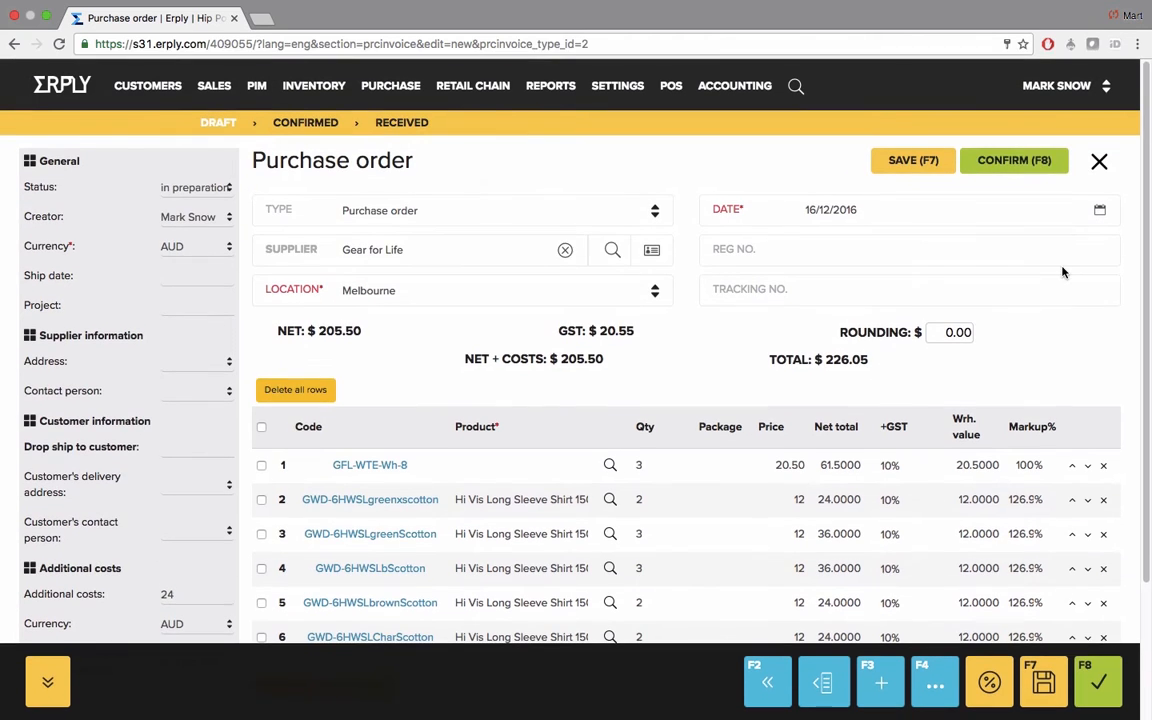
click(1025, 162)
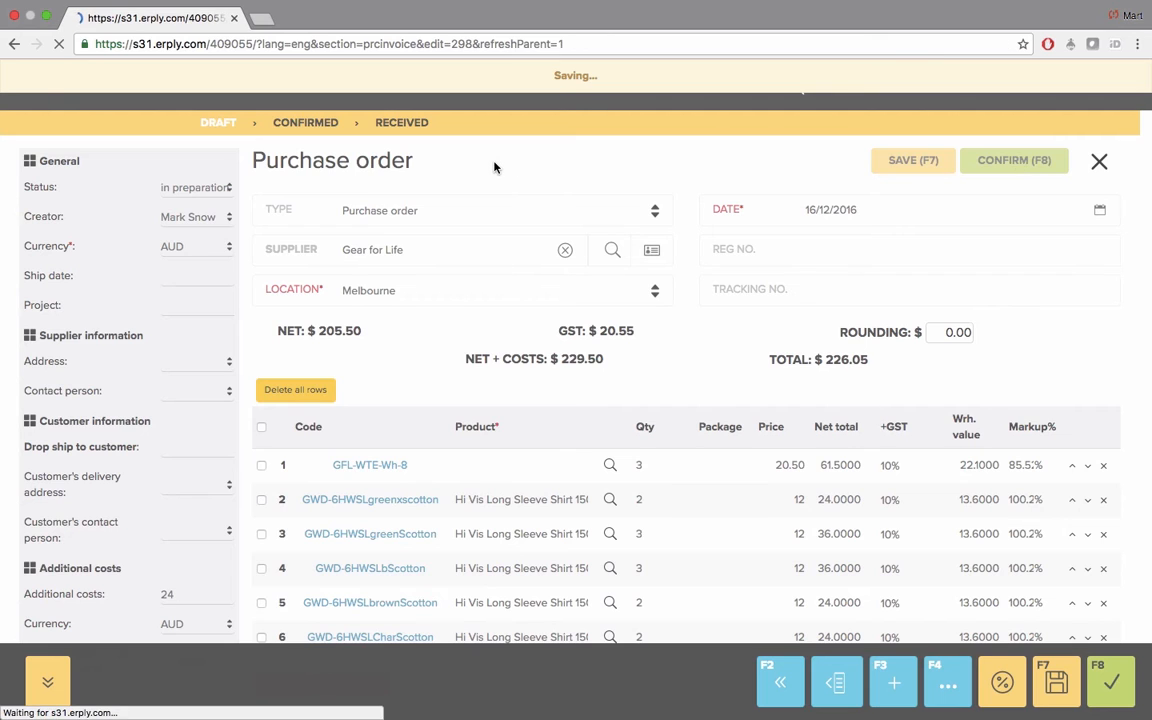
drag(253, 162, 431, 160)
click(448, 159)
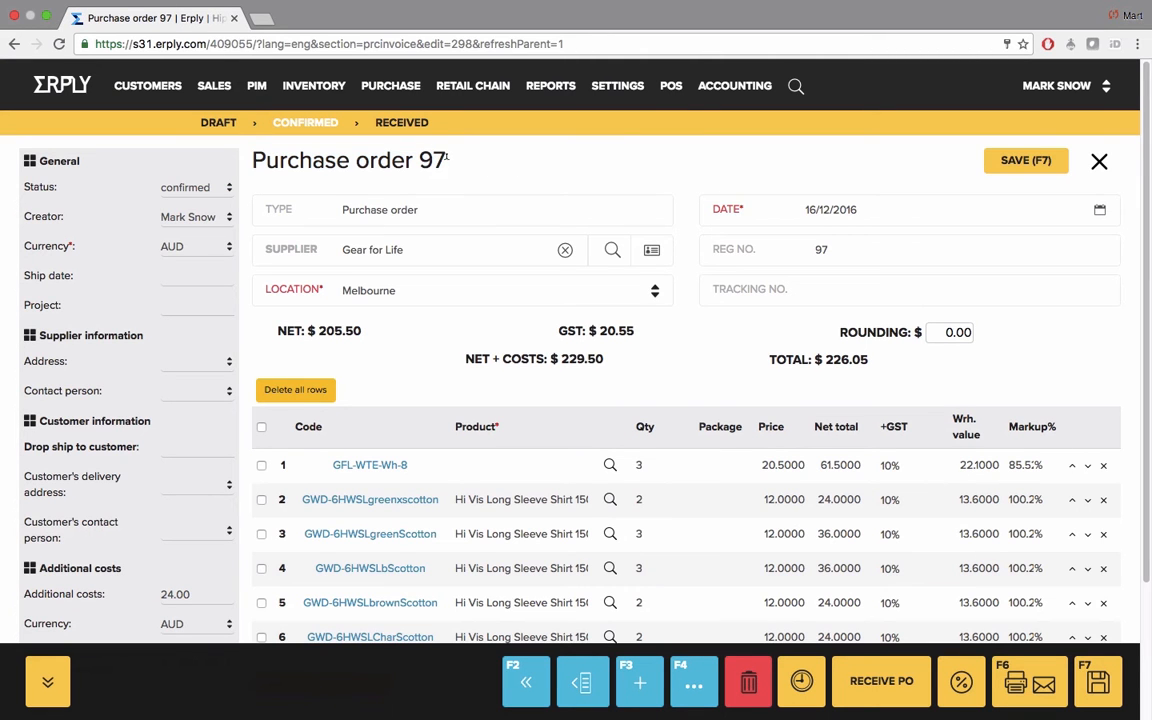
double_click(821, 250)
click(818, 327)
- Filter the purchase orders list to confirmed orders and examine the additional actions available for order 97
mouse_move(352, 85)
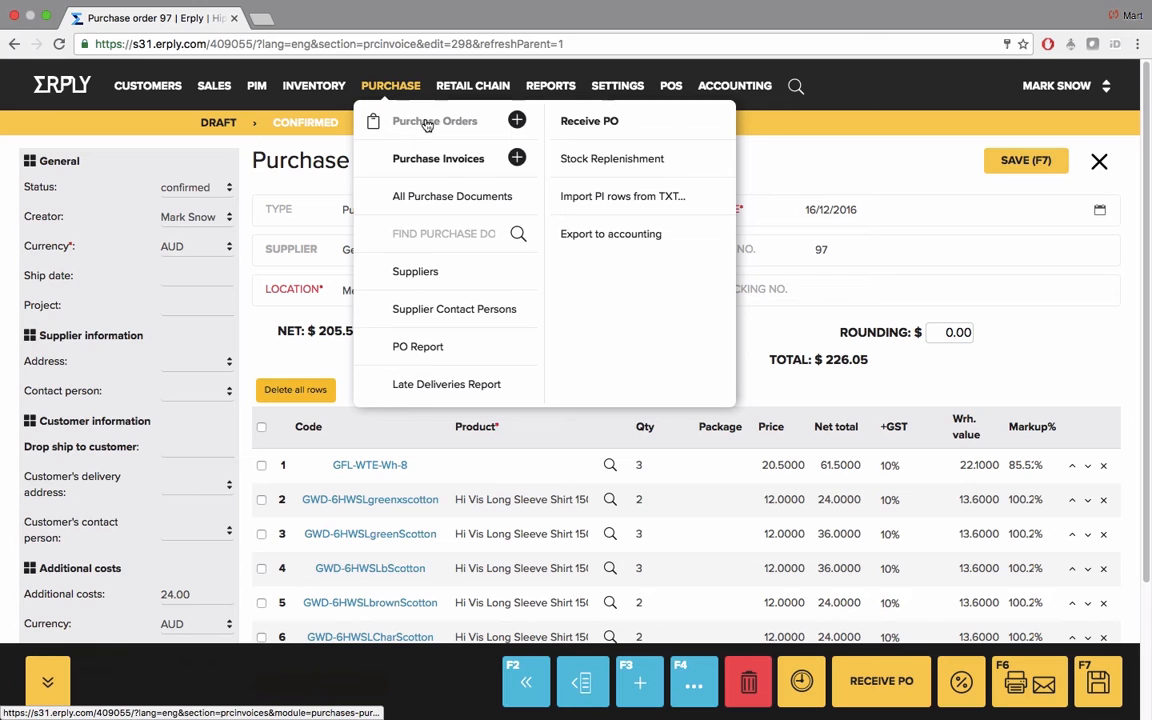
click(427, 122)
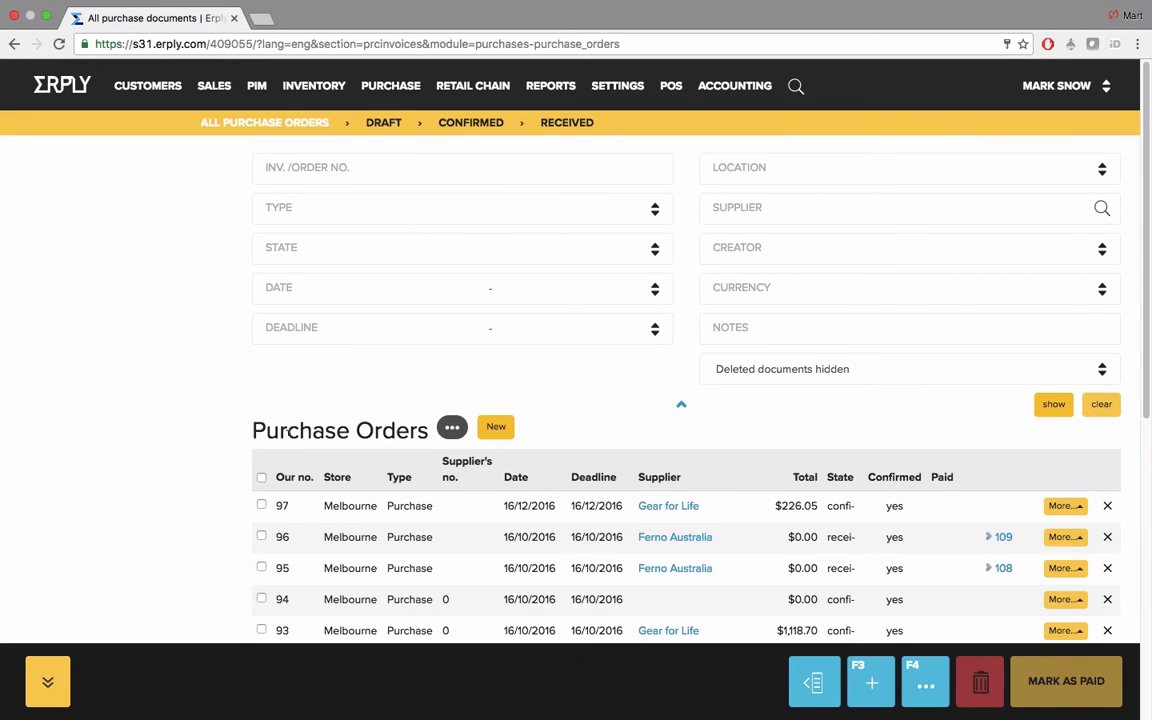
click(478, 124)
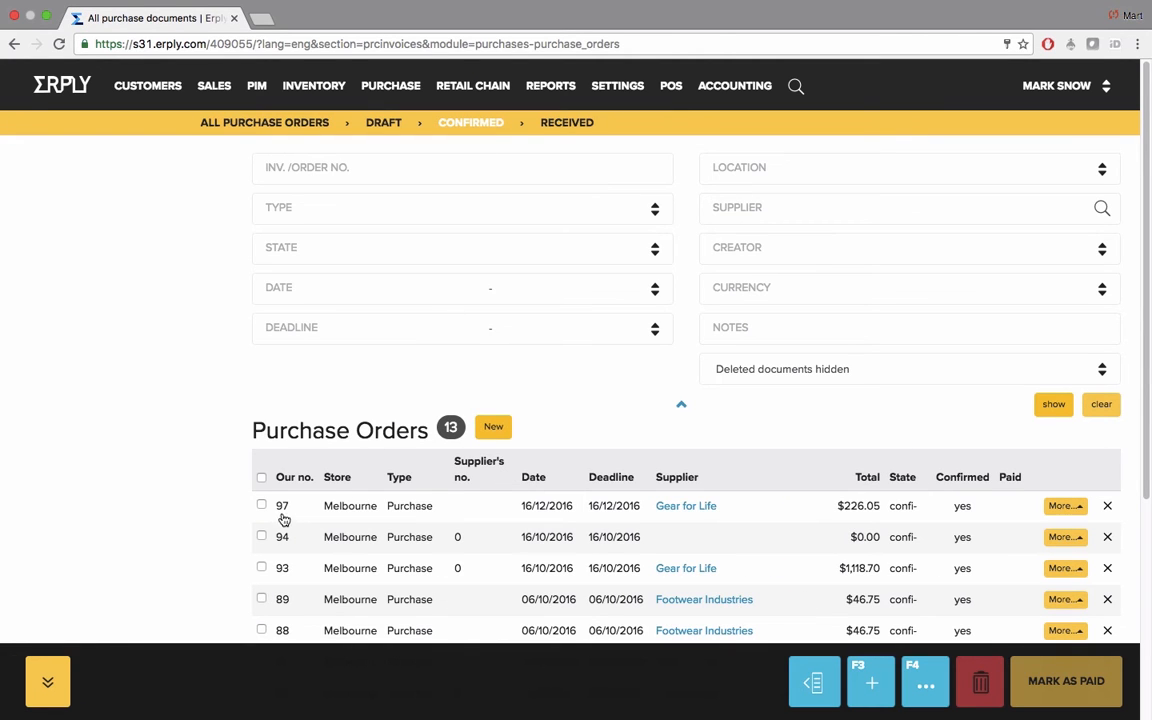
mouse_move(286, 513)
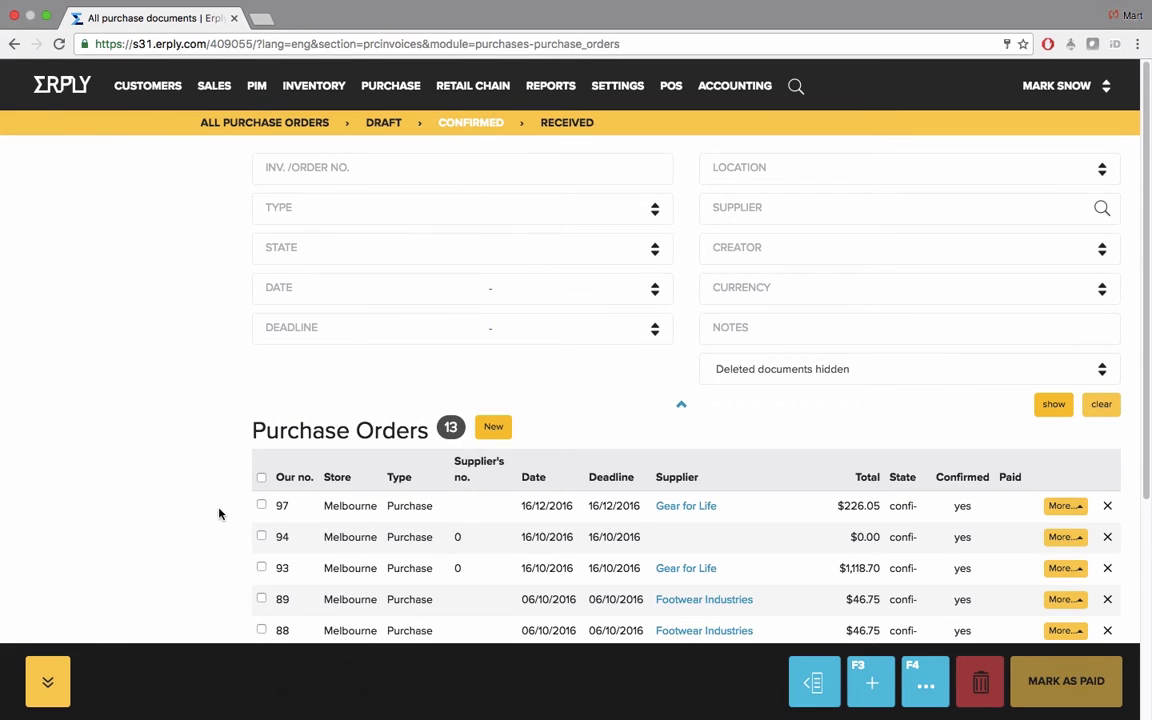
click(1080, 510)
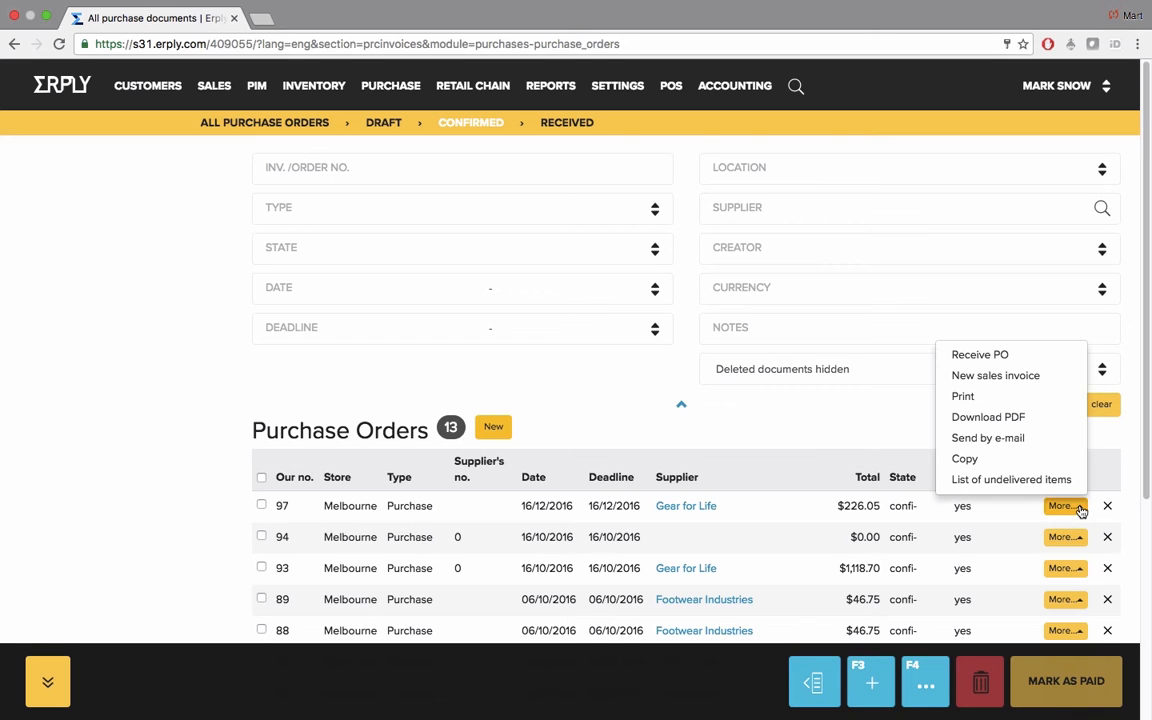
- Open purchase order 97 and start an e-mail with its standard printout
click(850, 510)
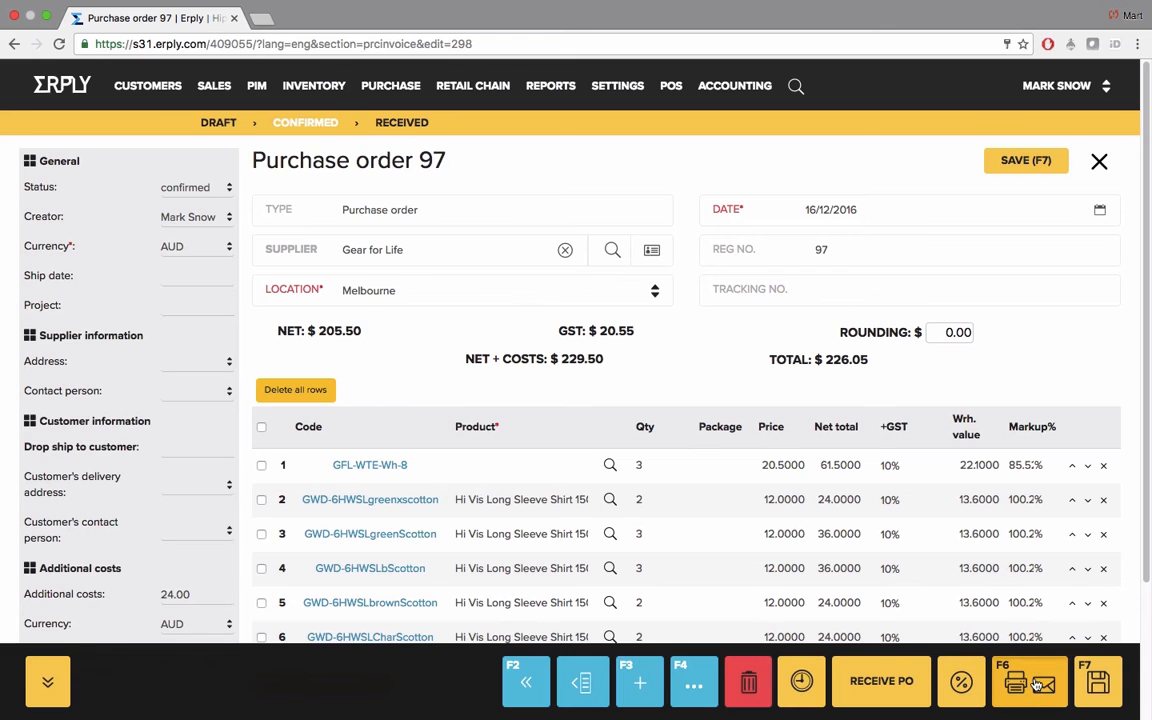
click(1015, 686)
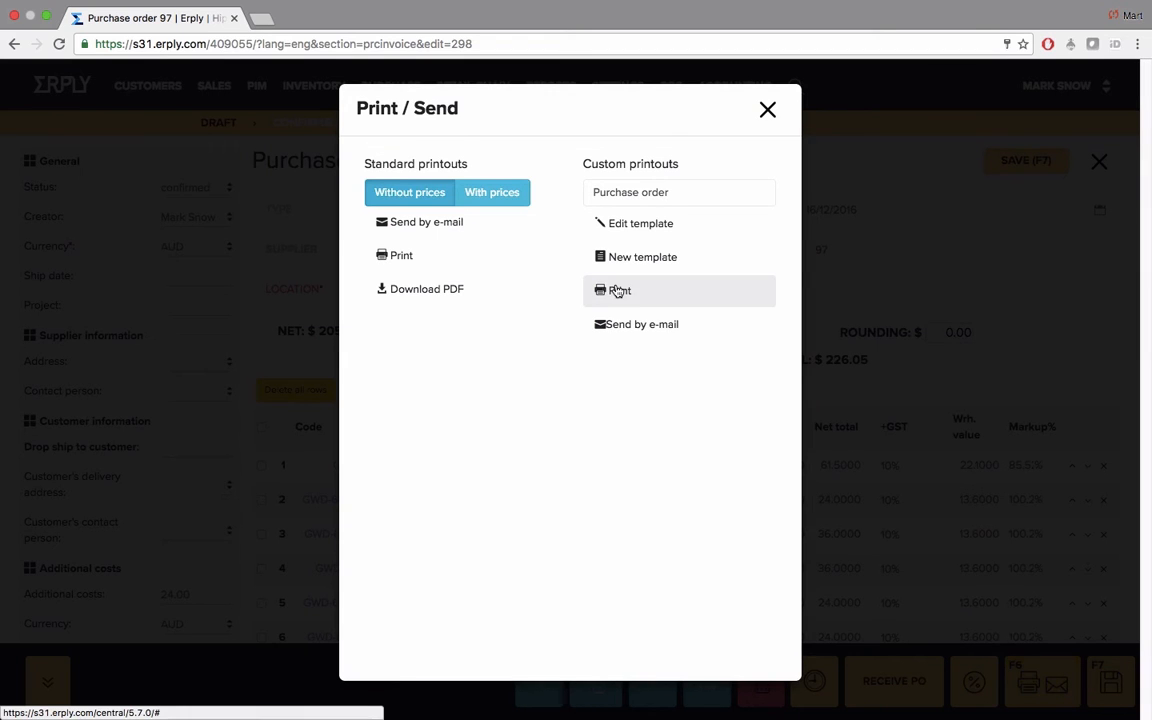
click(419, 223)
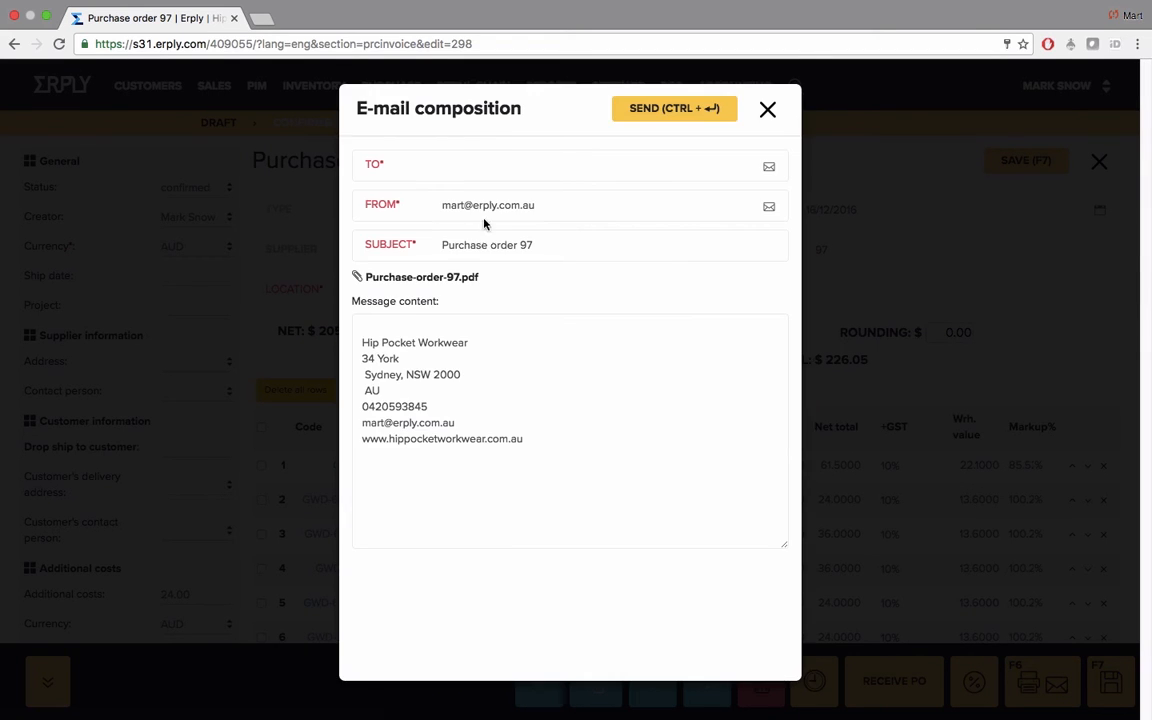
- Copy the sender's e-mail address into the recipient field of the purchase order e-mail
drag(533, 205, 444, 205)
click(443, 206)
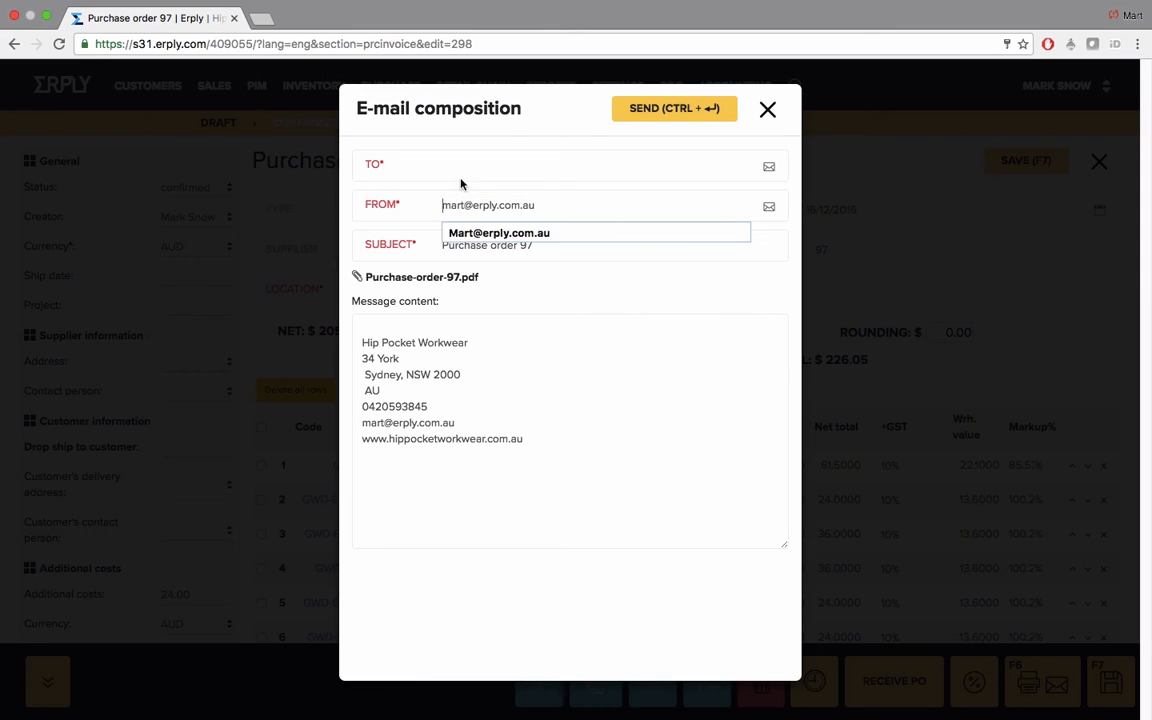
triple_click(491, 207)
key(ctrl+c)
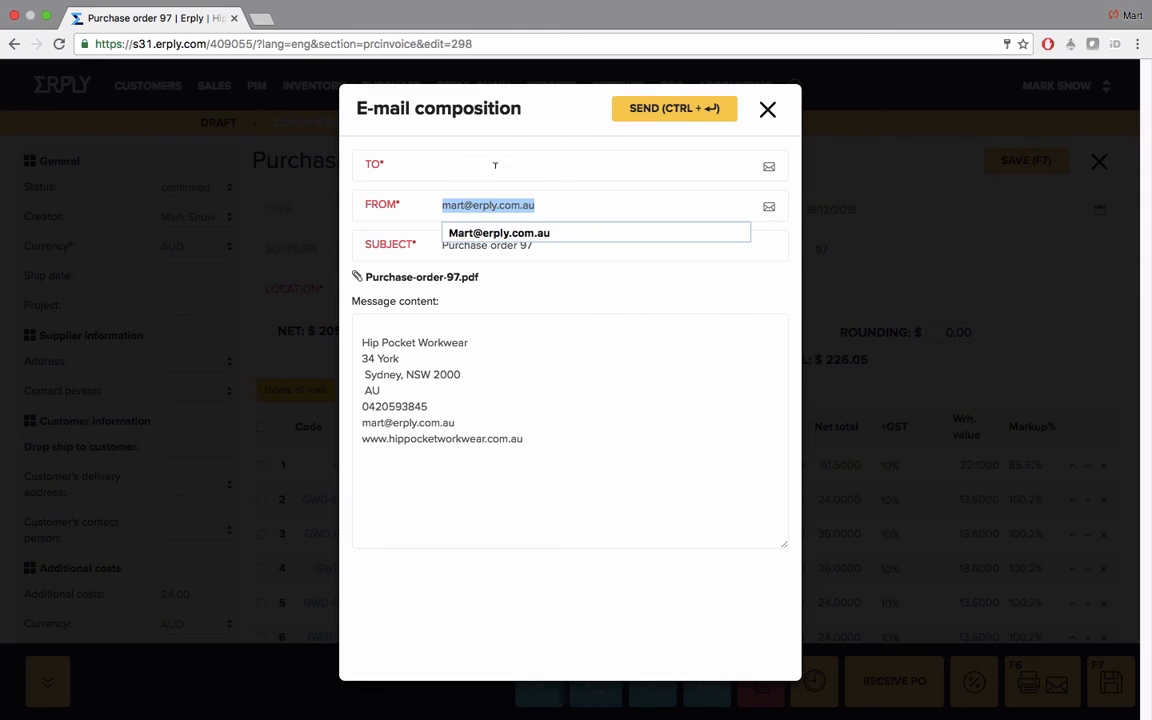
click(494, 165)
key(ctrl+v)
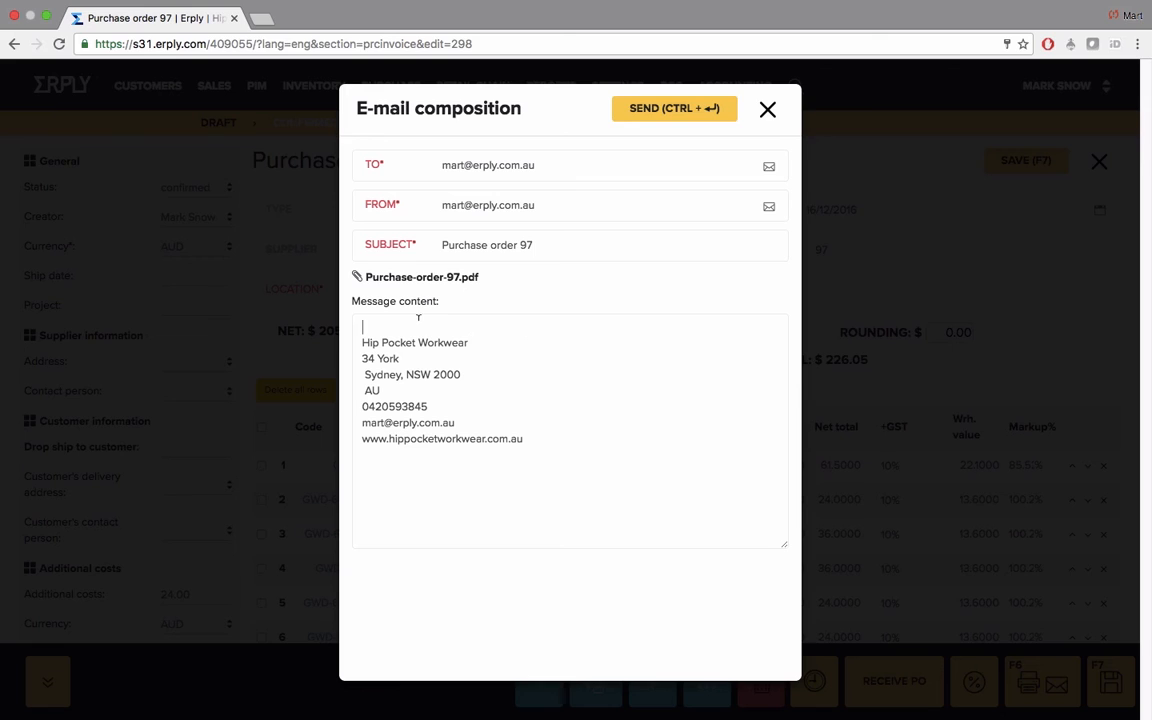
- Add the greeting "Hi" at the start of the message and send the purchase order e-mail
click(418, 317)
text(Hi)
key(Return)
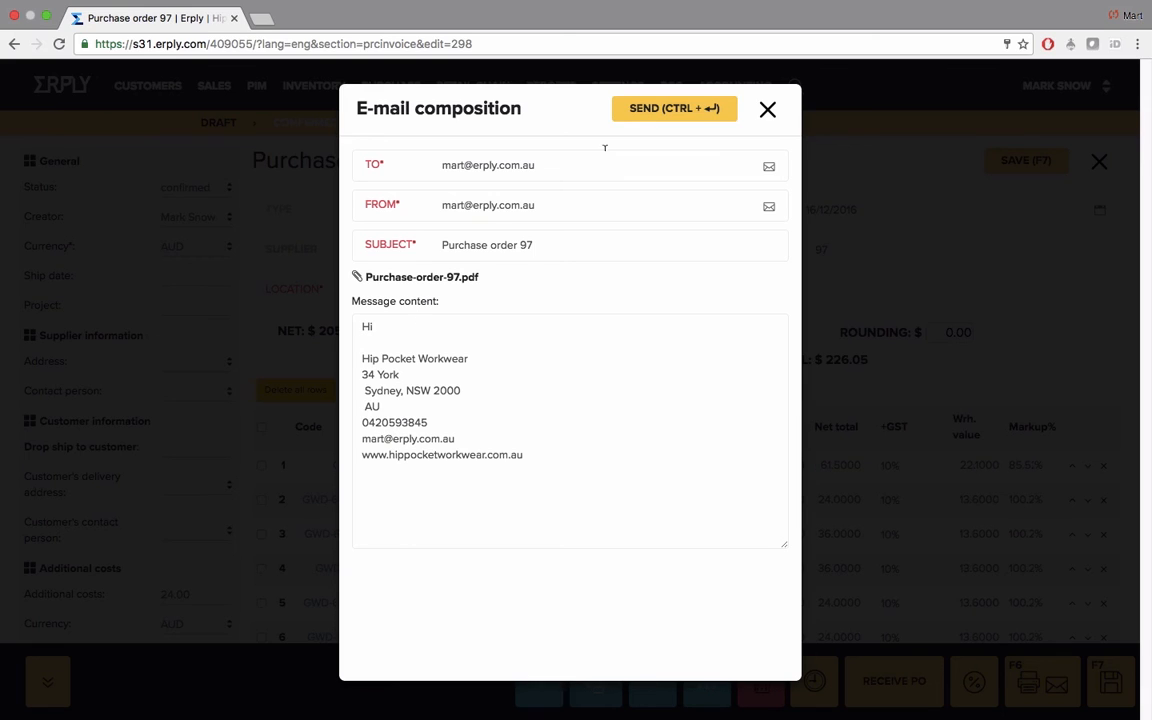
click(656, 112)
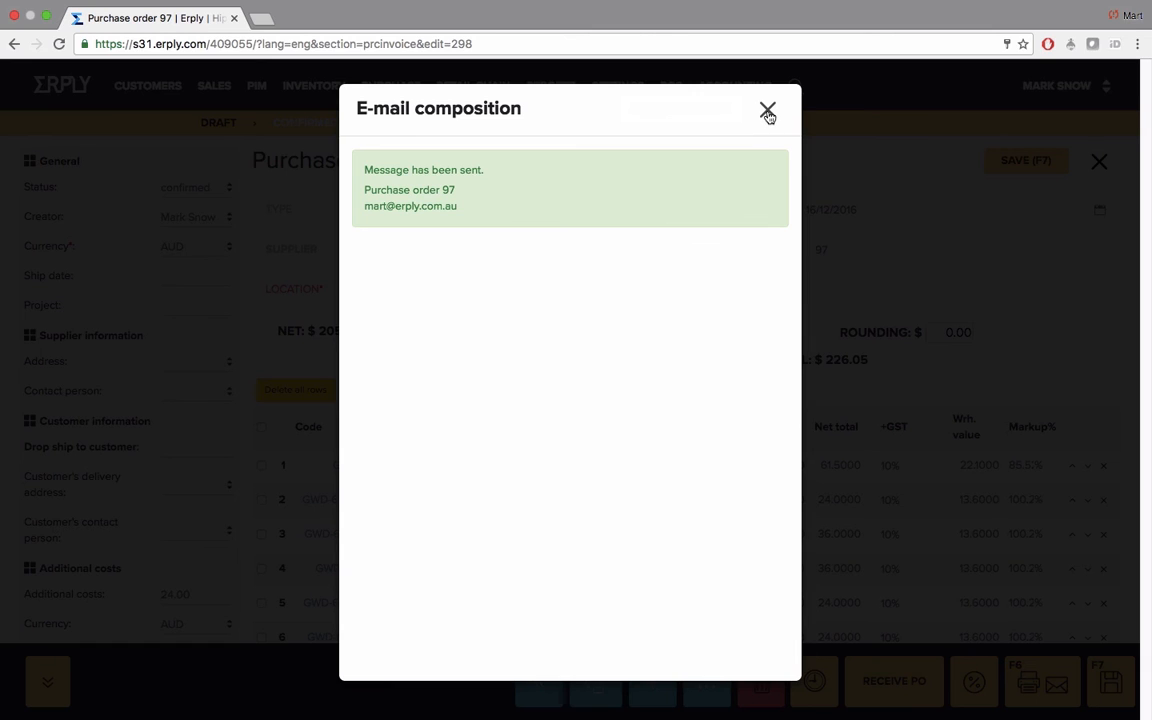
drag(430, 170, 496, 168)
click(496, 168)
click(767, 110)
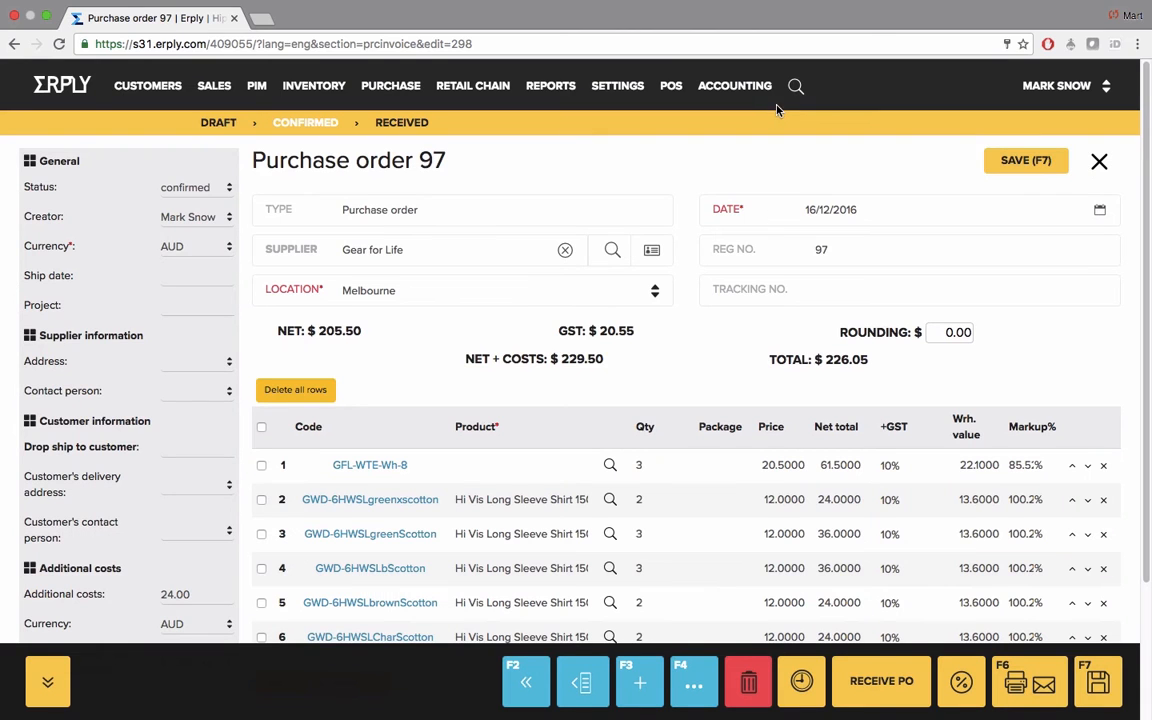
- Reopen purchase order 97 from the confirmed orders list and start receiving it as a purchase invoice
click(1099, 163)
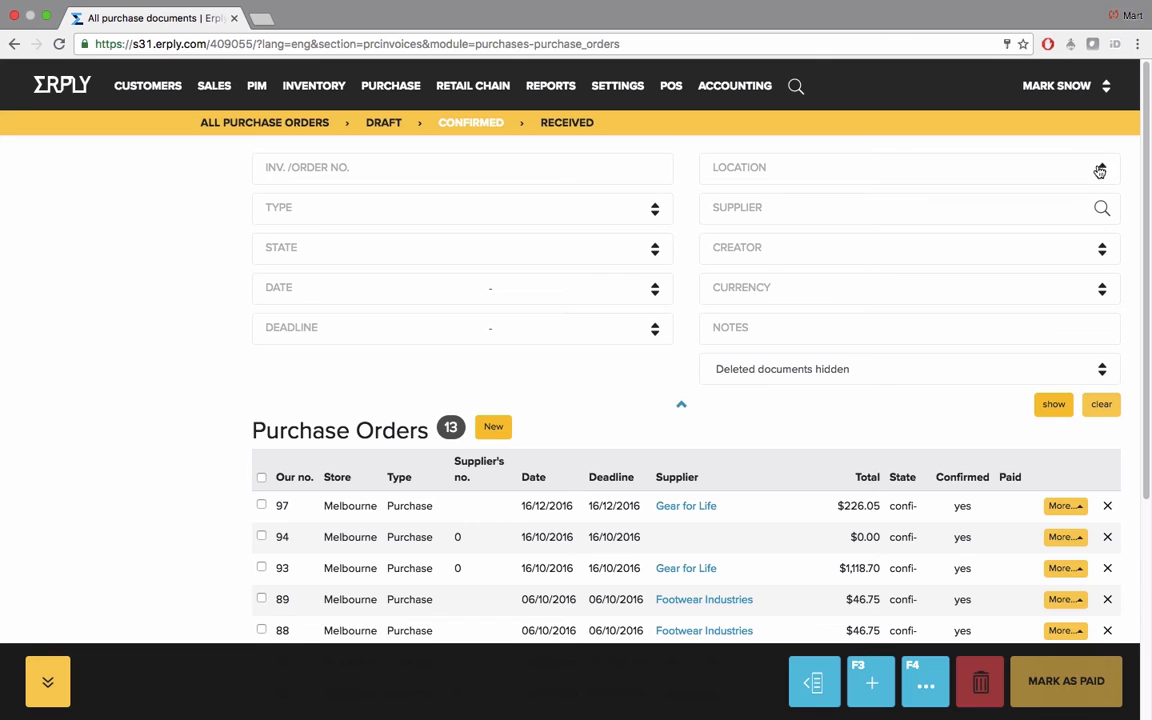
click(358, 510)
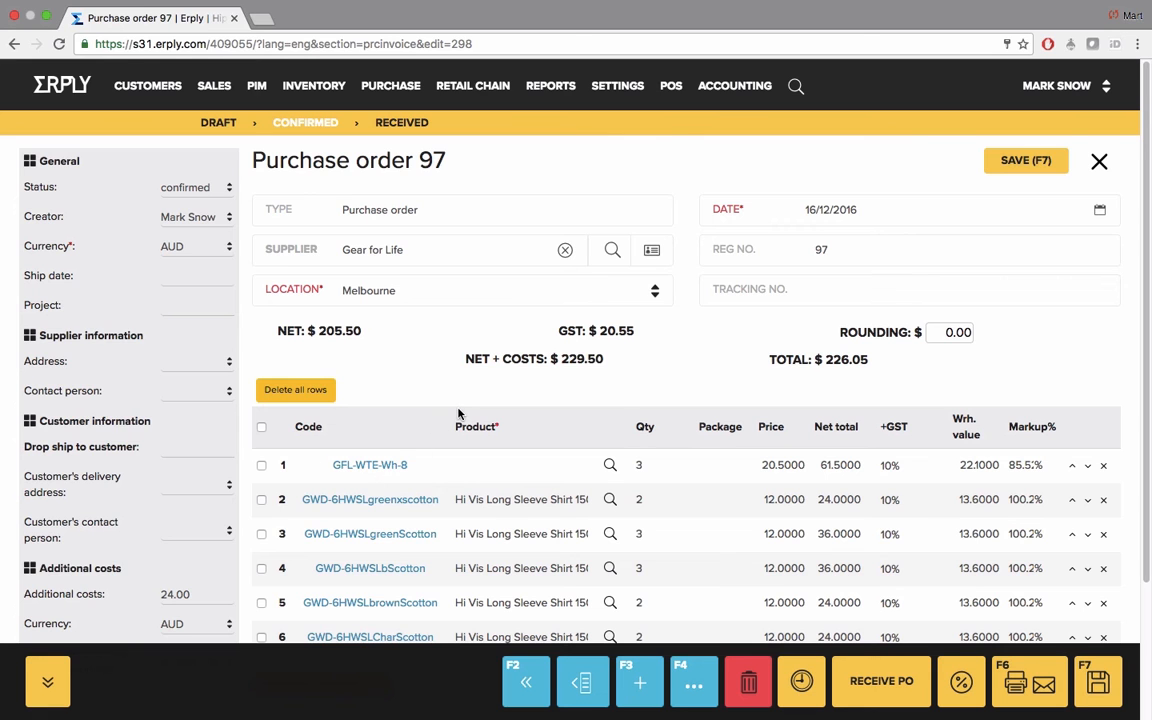
scroll(459, 413, down, 1)
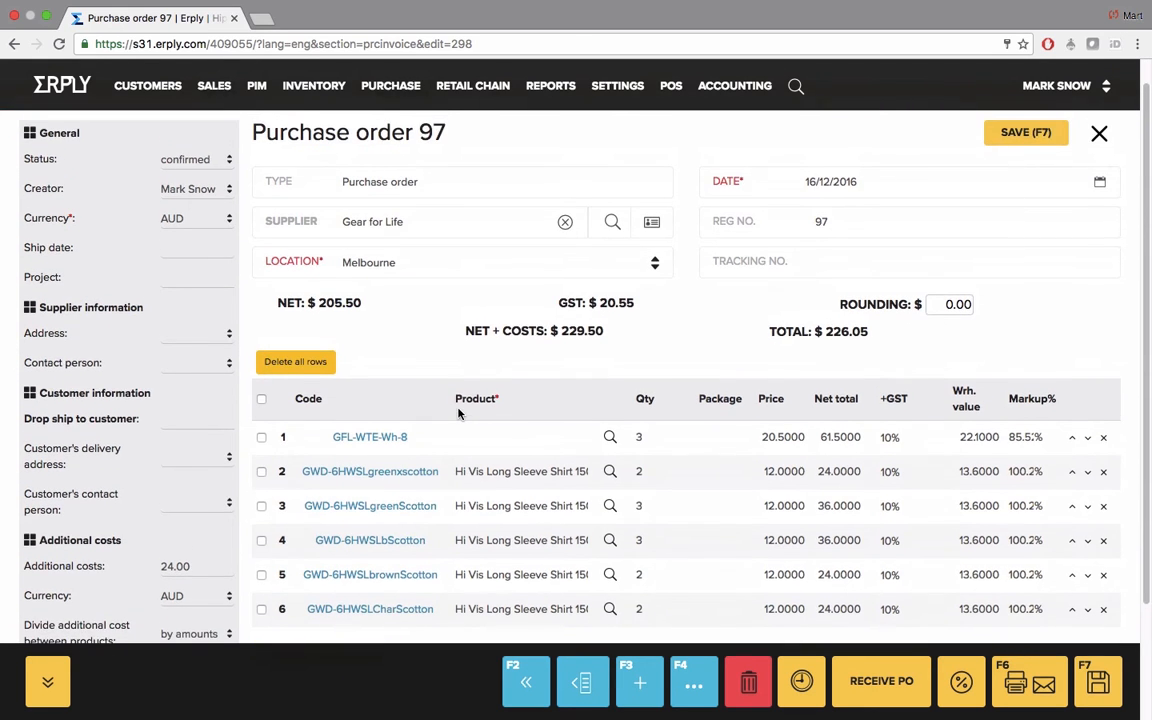
scroll(459, 413, down, 4)
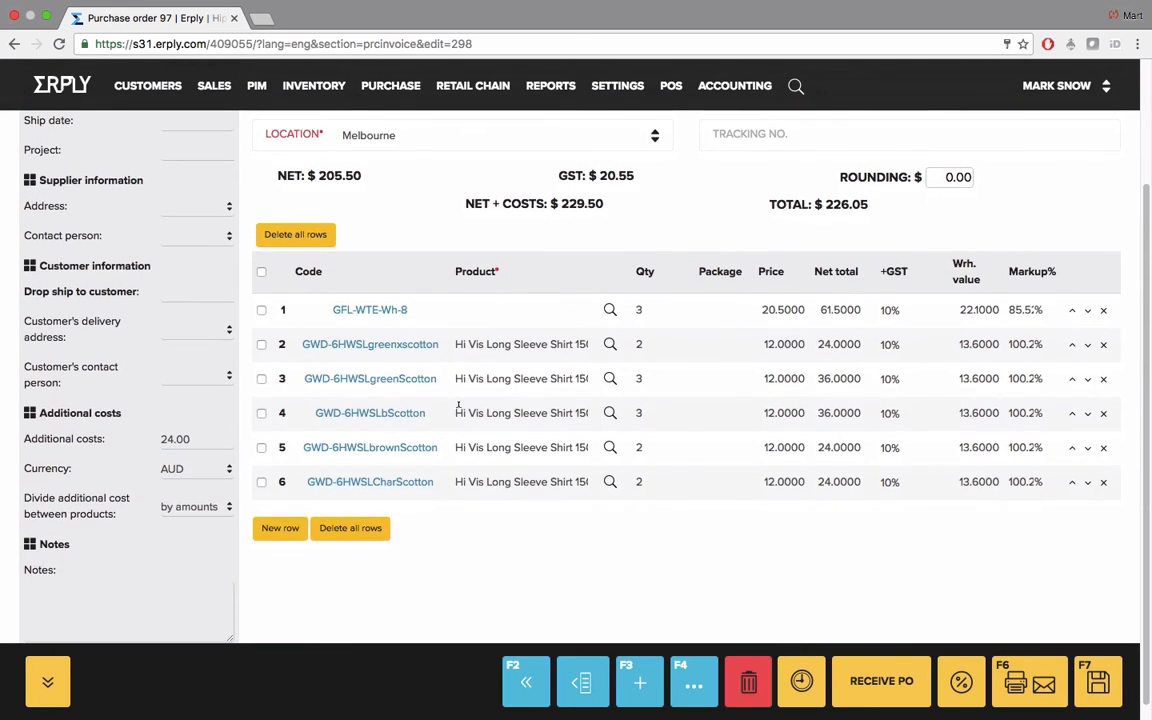
click(874, 681)
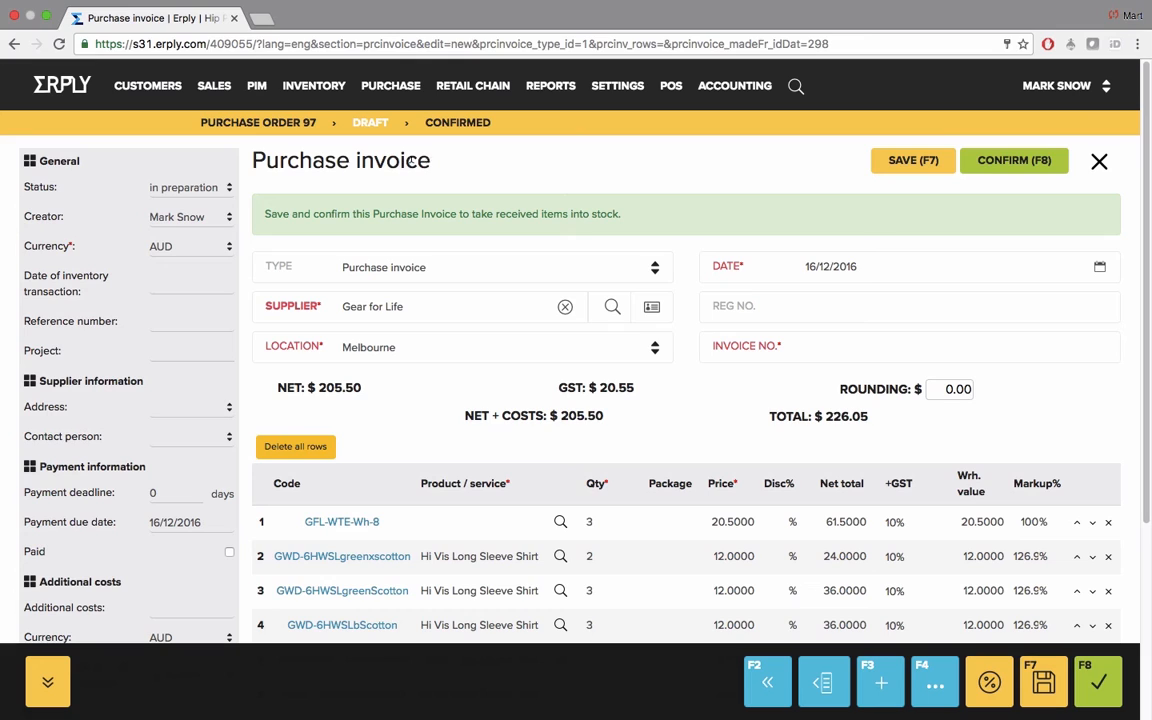
- Enter 3432432r23r as the invoice number of the new purchase invoice
drag(432, 161, 255, 152)
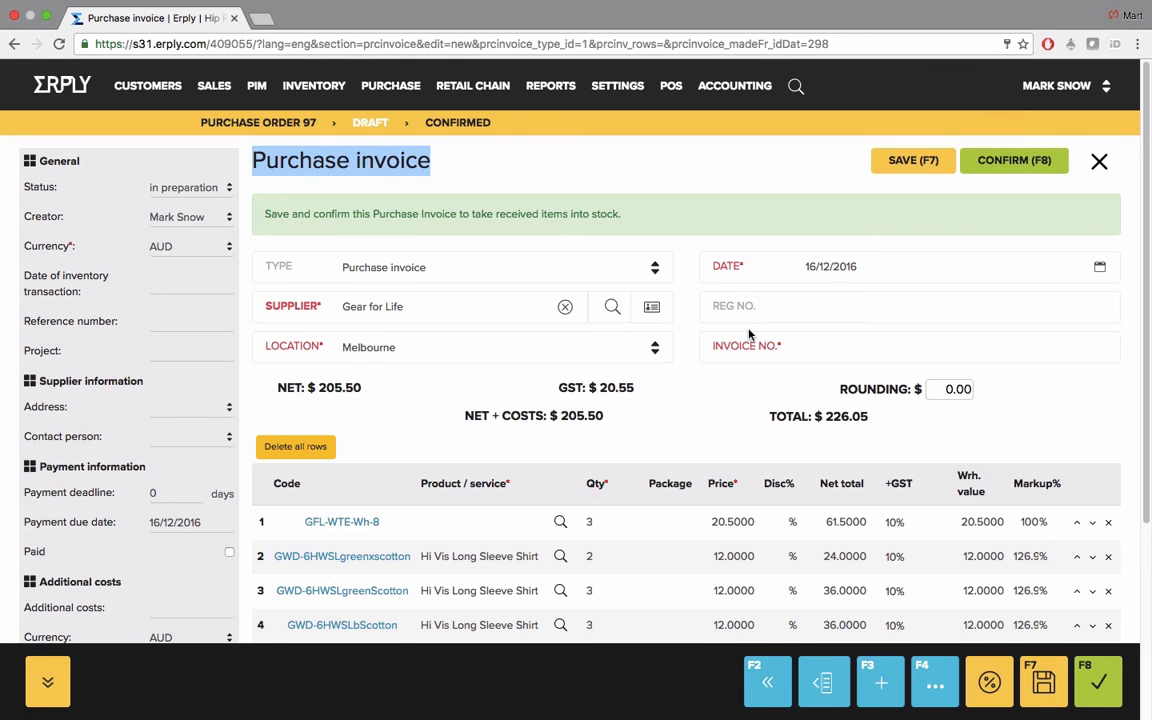
drag(712, 347, 753, 349)
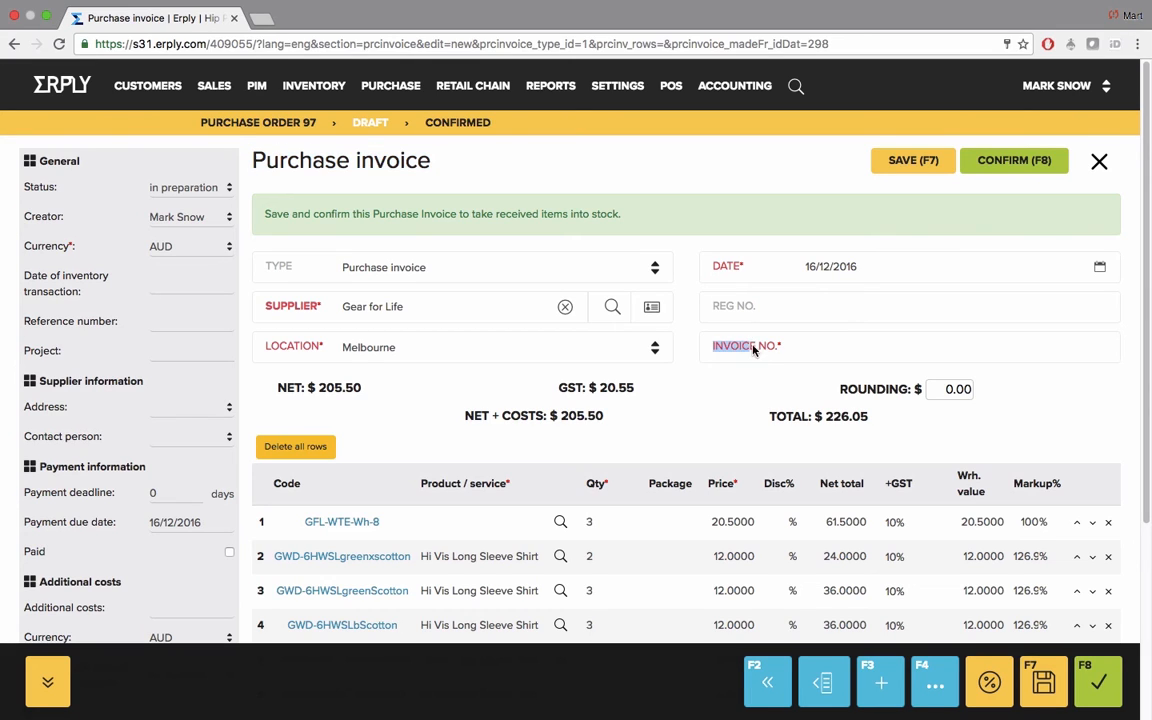
click(830, 346)
text(3432432r23r)
- Set the received quantities to 1 in rows 1, 2 and 6 and to 2 in row 4, and confirm the invoice
scroll(753, 410, down, 2)
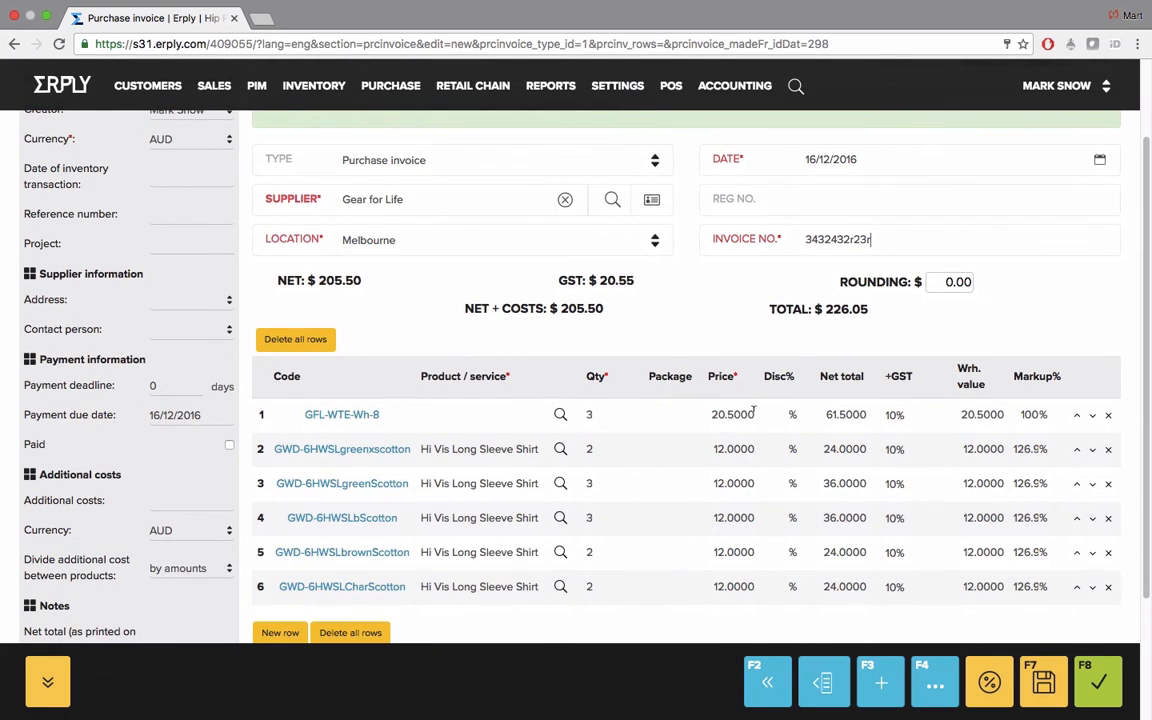
scroll(753, 410, down, 2)
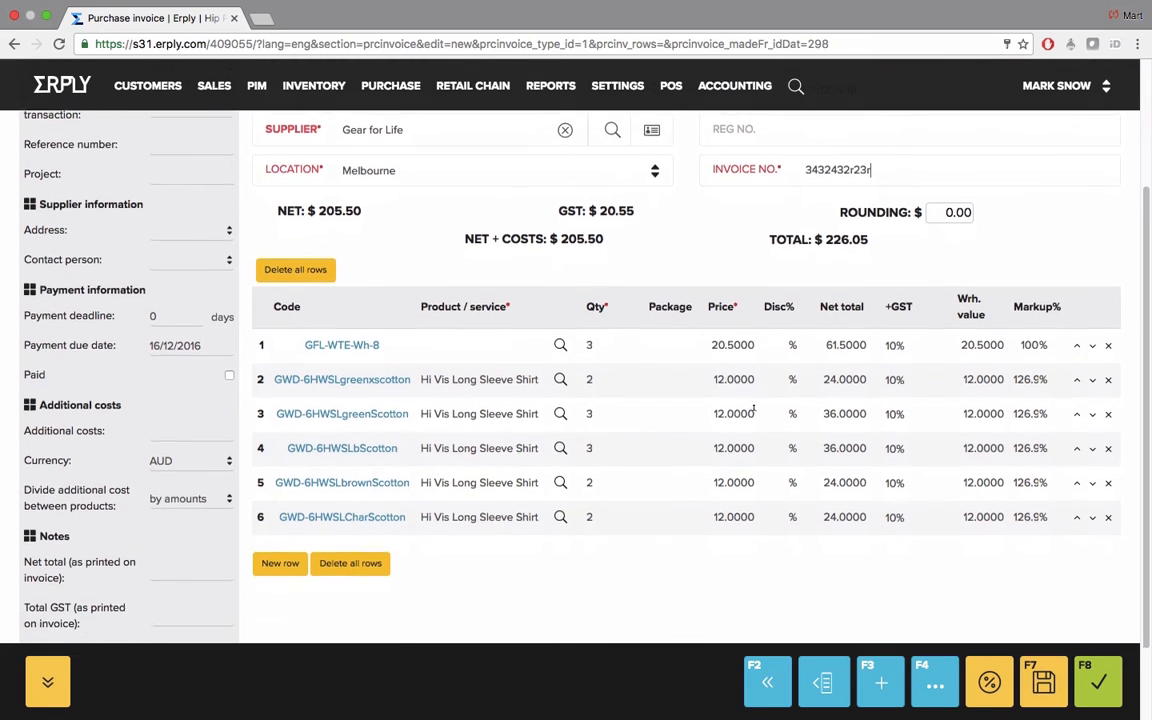
double_click(590, 341)
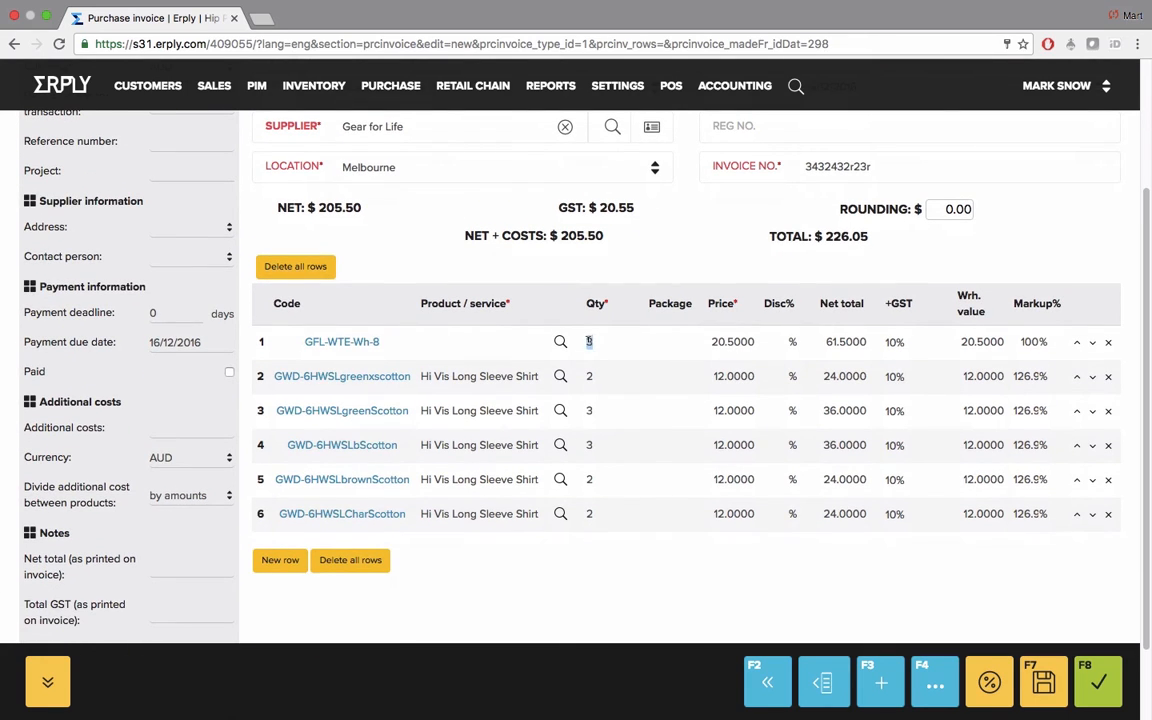
text(1)
double_click(590, 376)
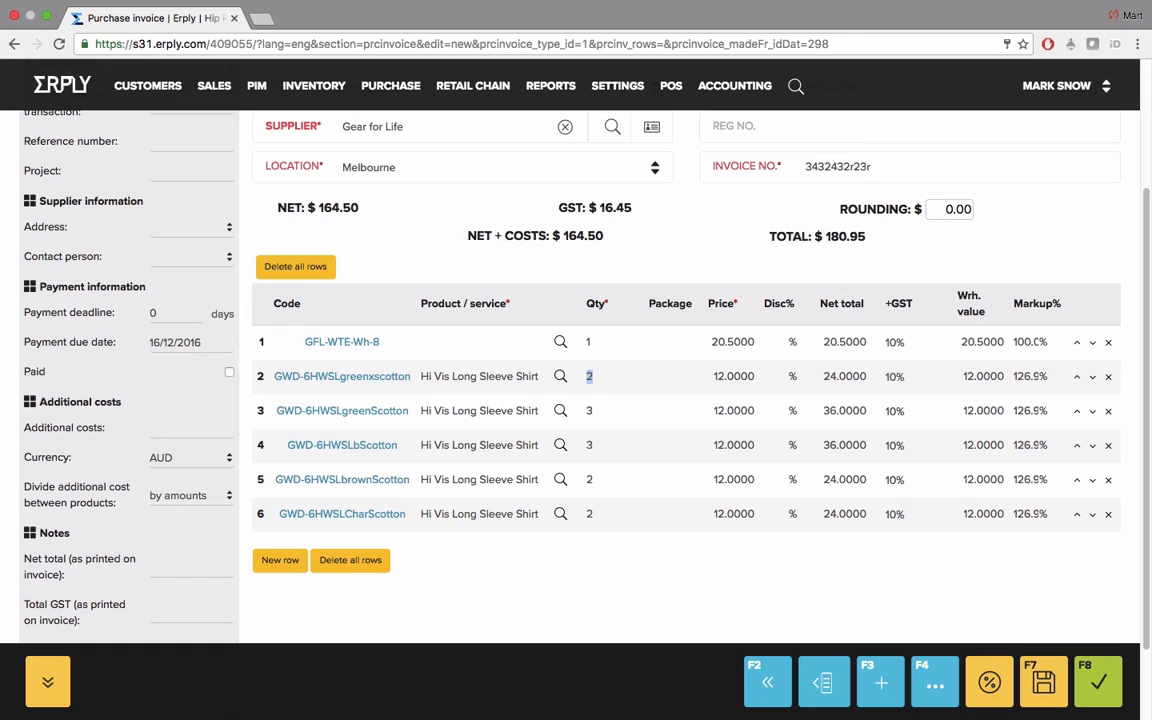
text(1)
double_click(589, 445)
text(2)
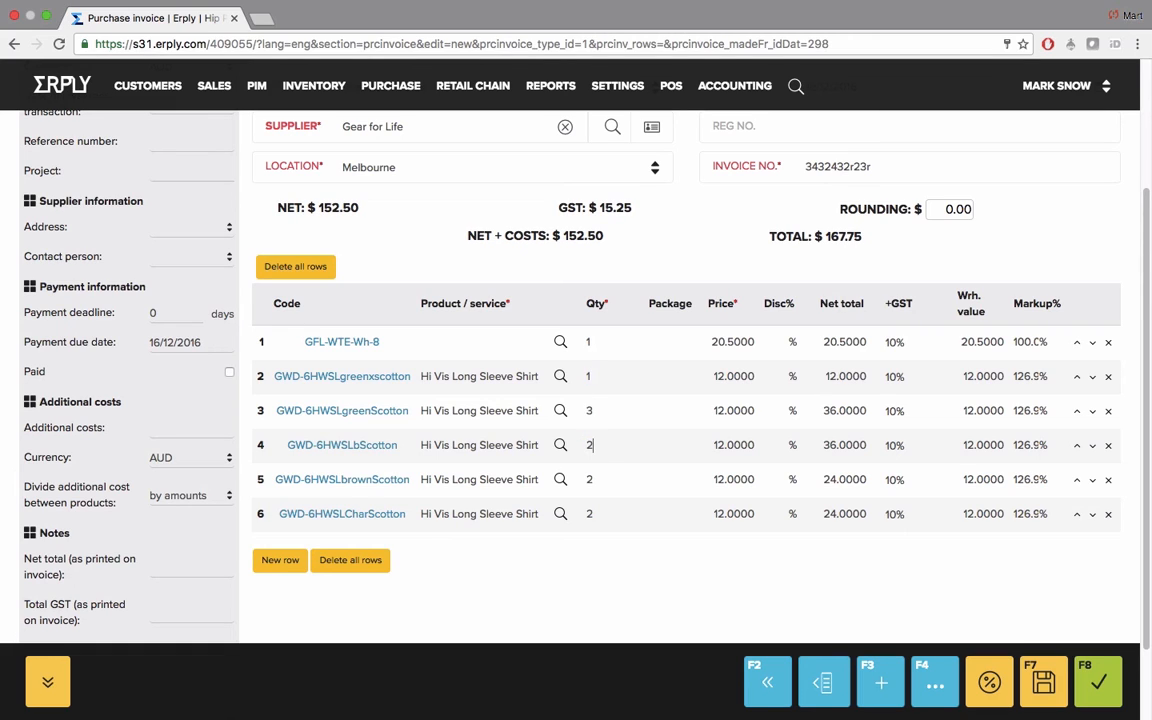
double_click(589, 513)
text(1)
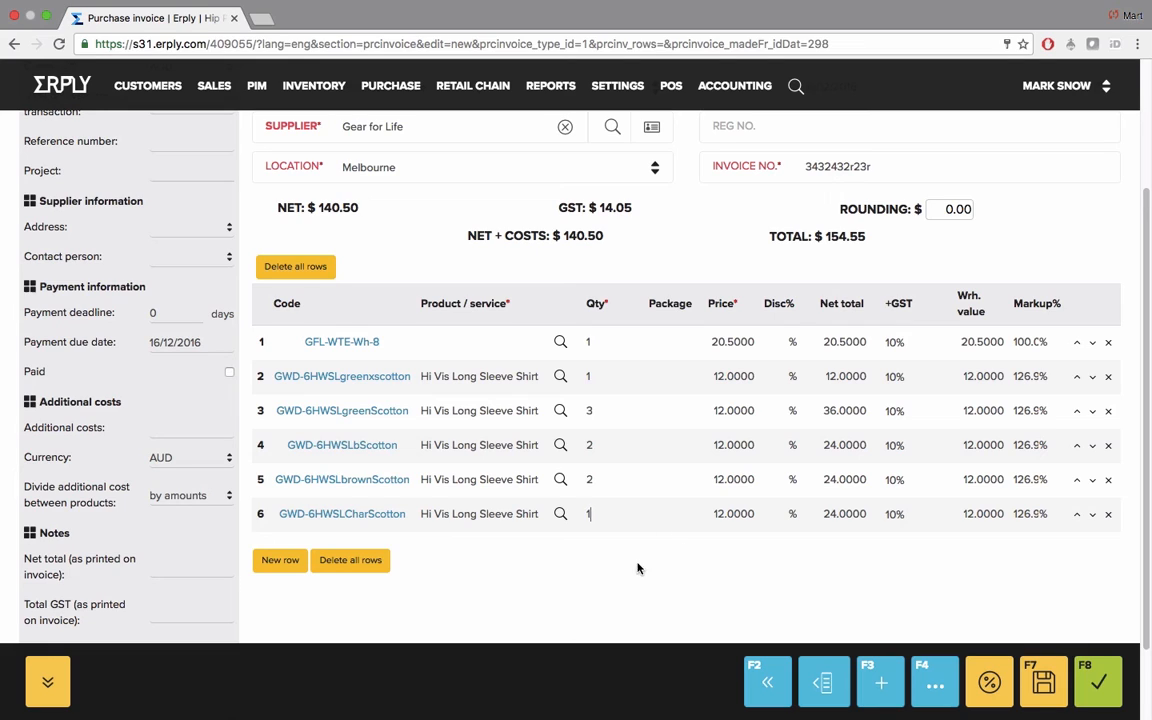
click(1096, 678)
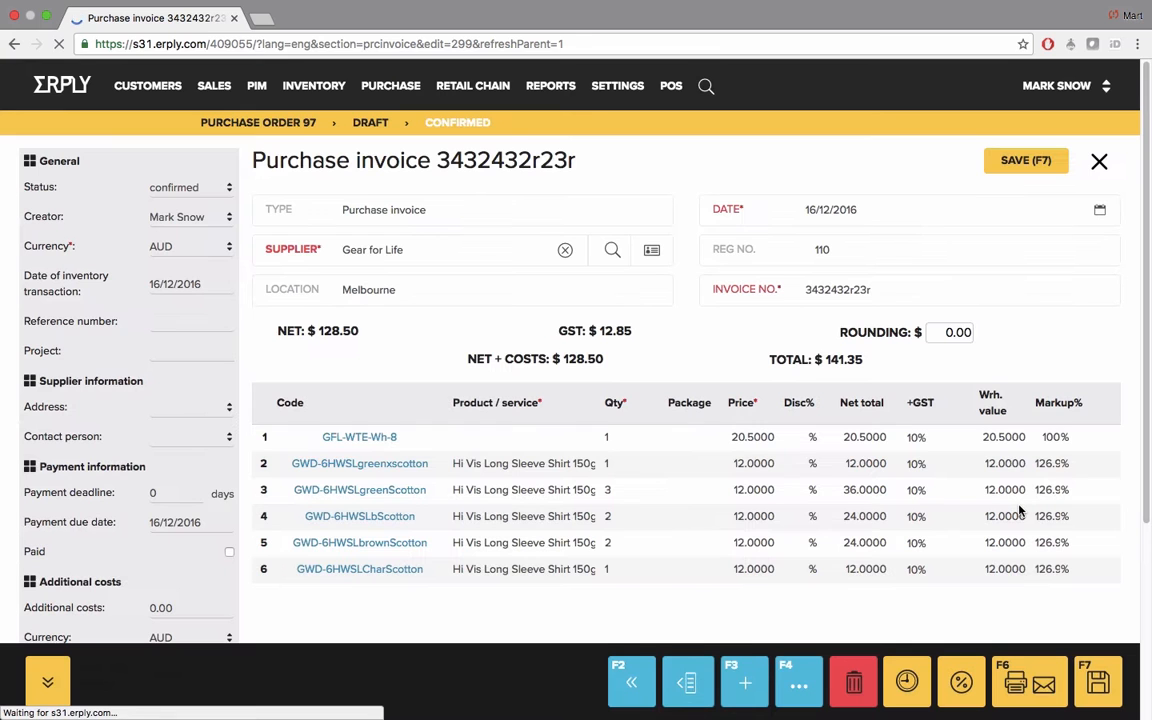
- Open the confirmed invoice's list of undelivered items and check the missing quantity of each product
double_click(546, 158)
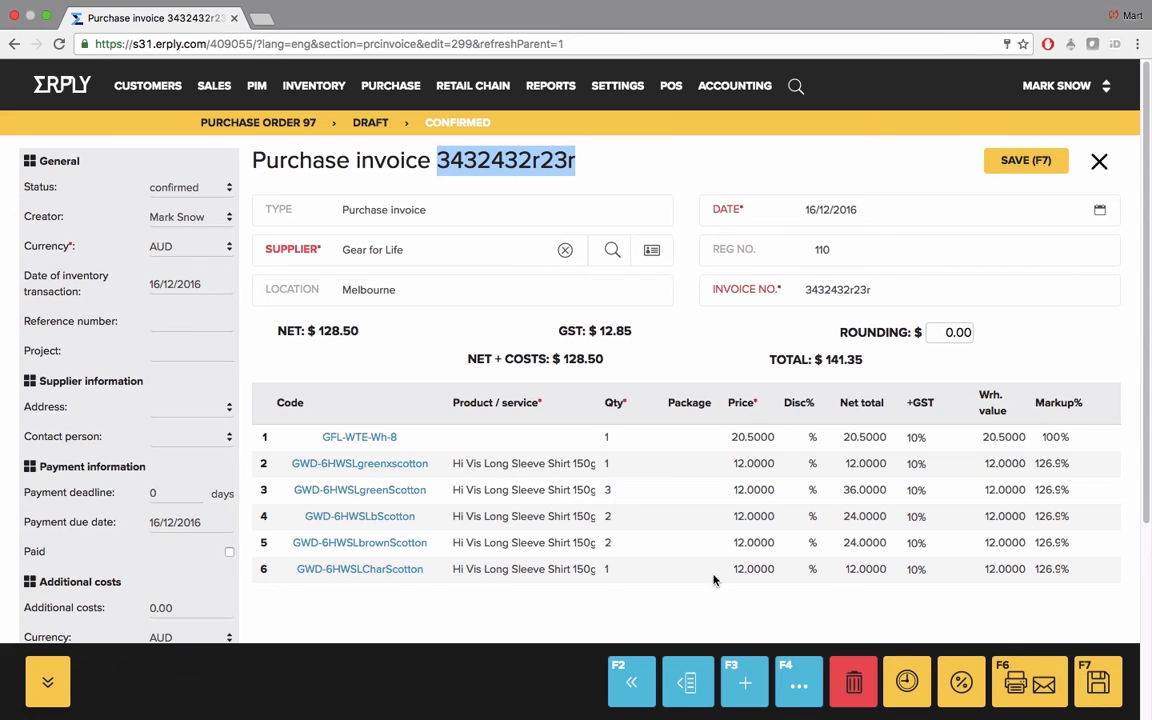
click(801, 688)
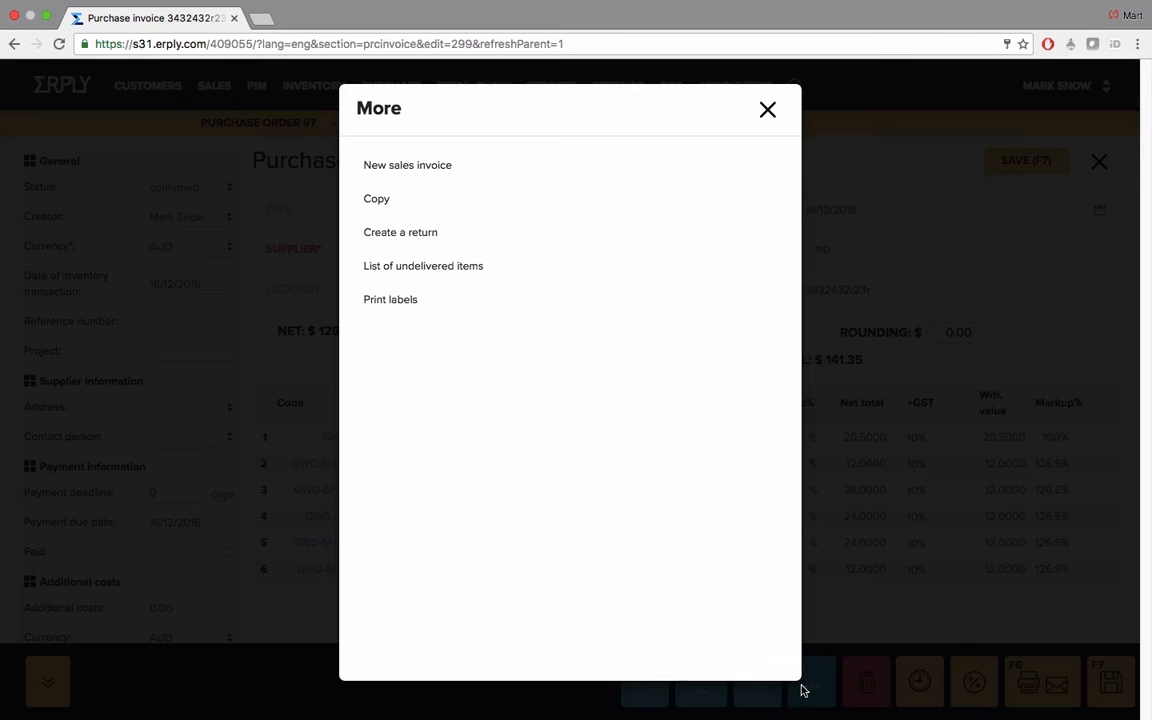
click(446, 267)
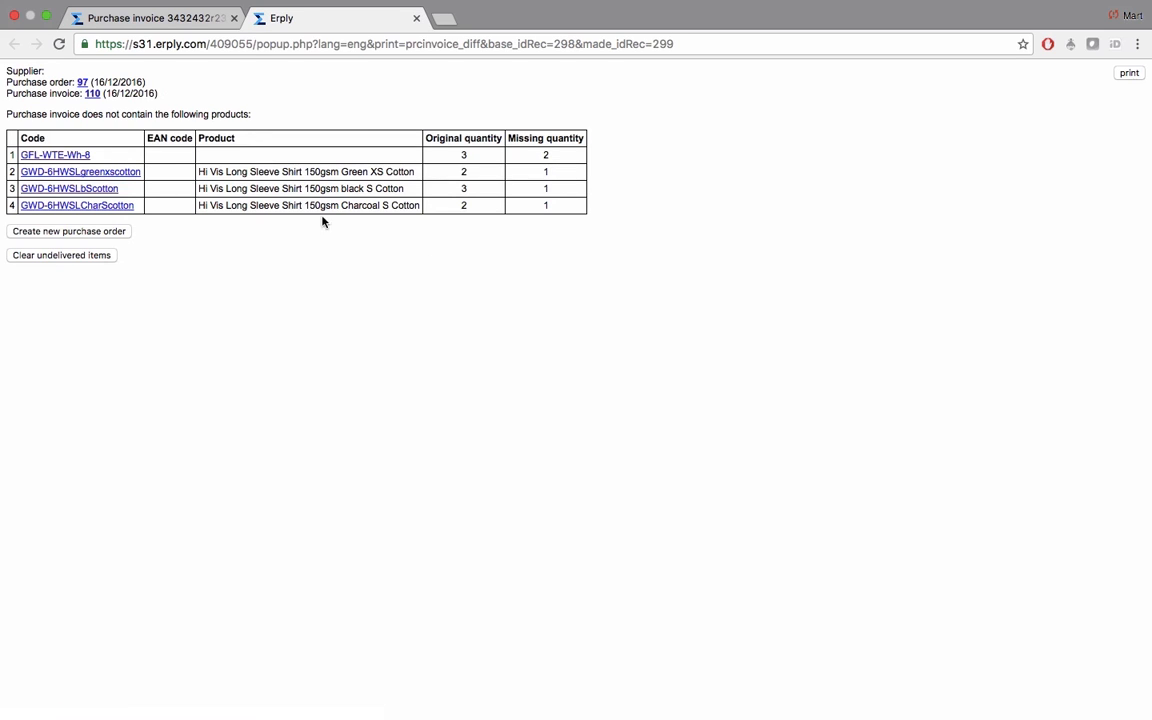
double_click(549, 171)
double_click(546, 188)
double_click(546, 205)
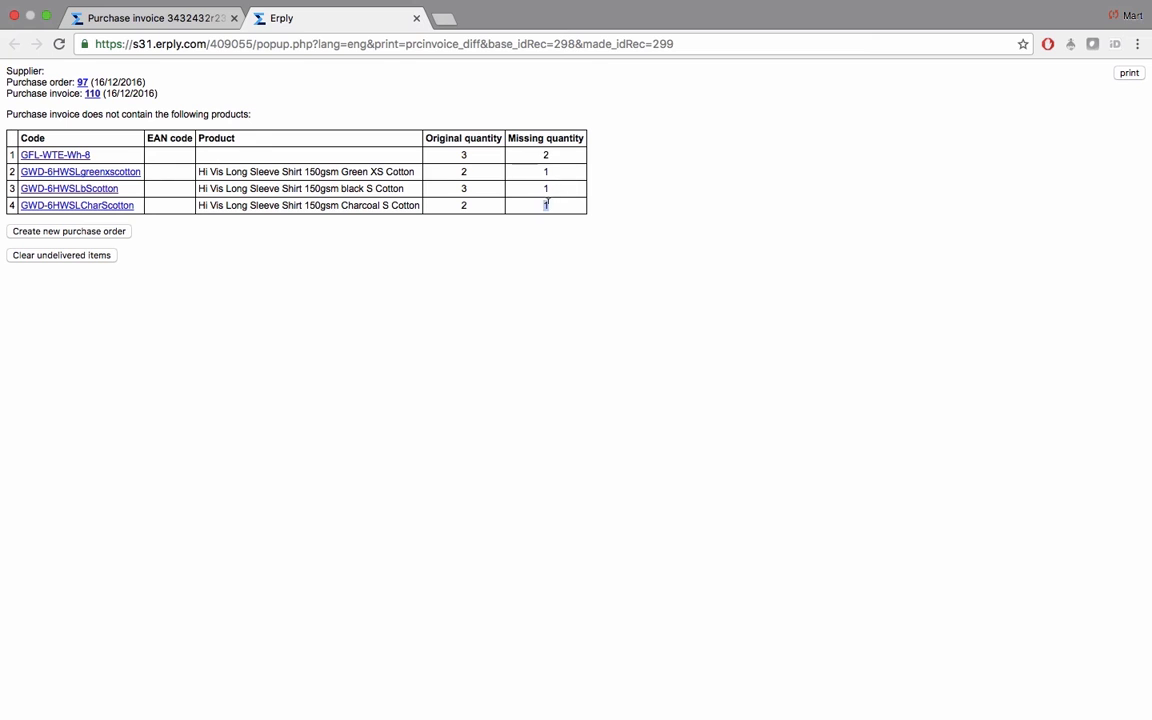
click(417, 19)
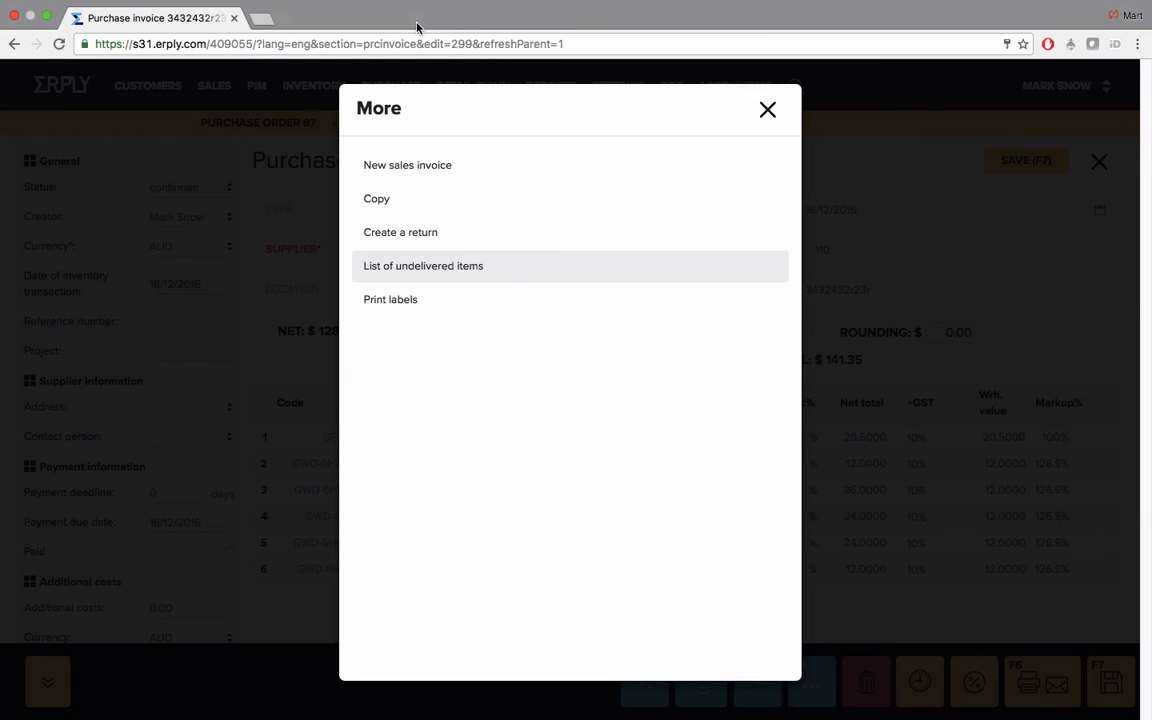
click(769, 111)
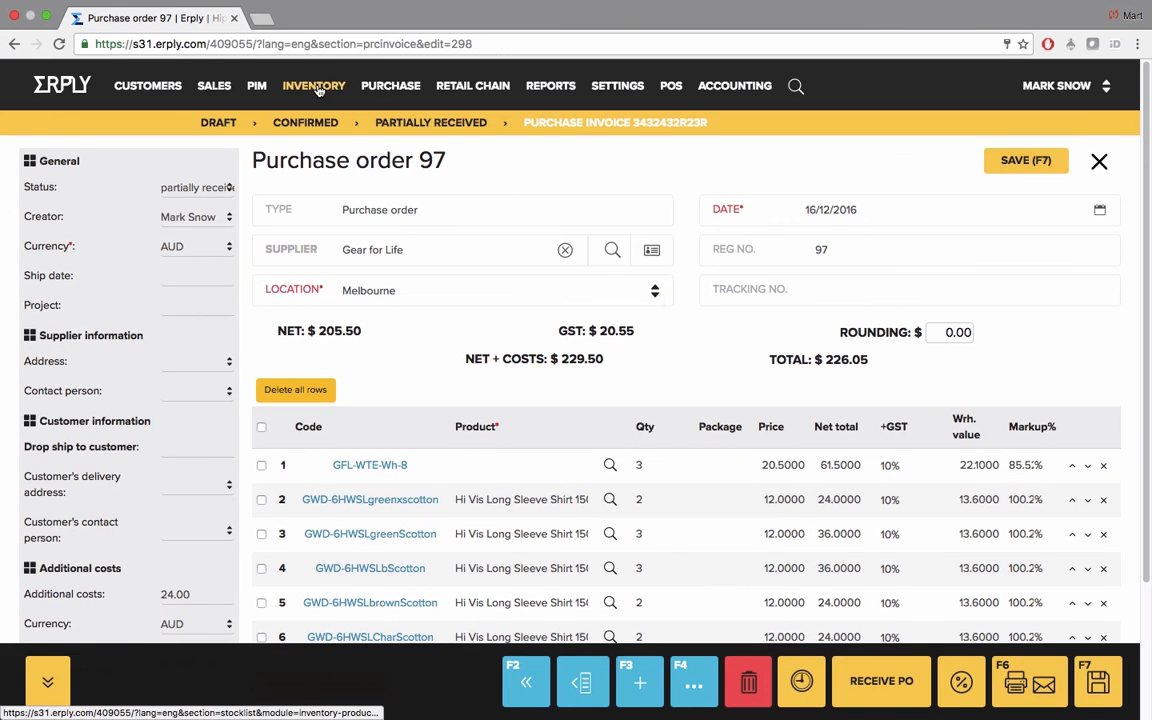
- Return to the list of all purchase orders and filter it by order number 97
click(411, 121)
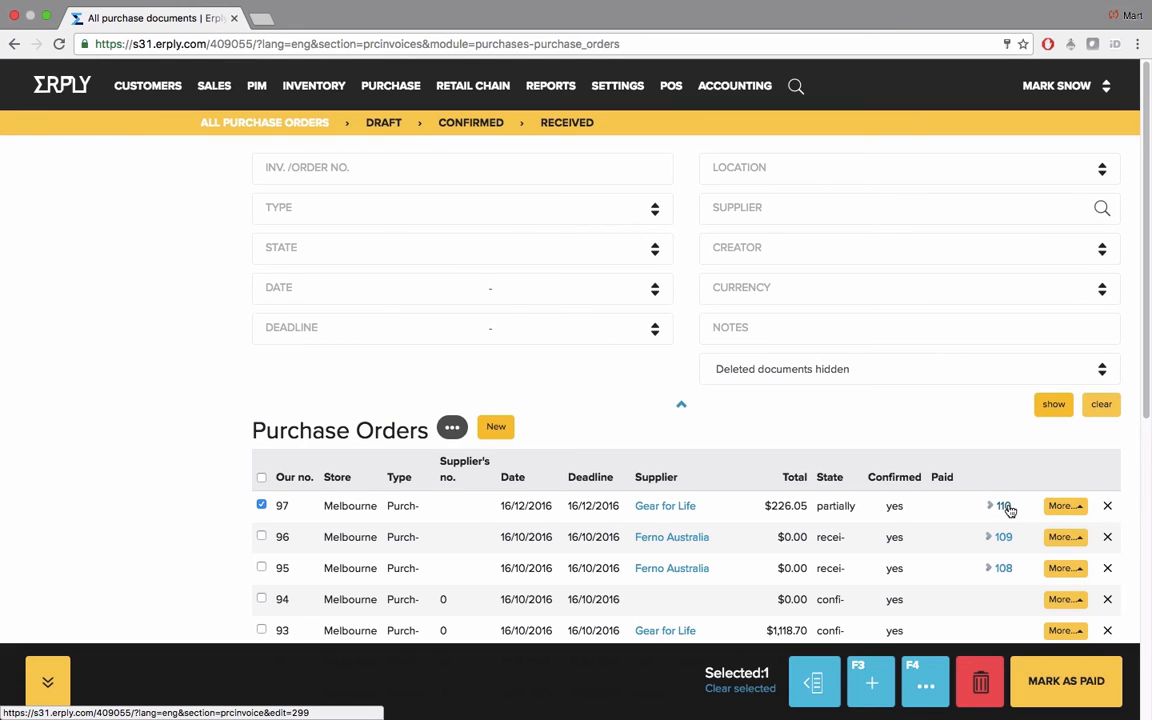
mouse_move(375, 510)
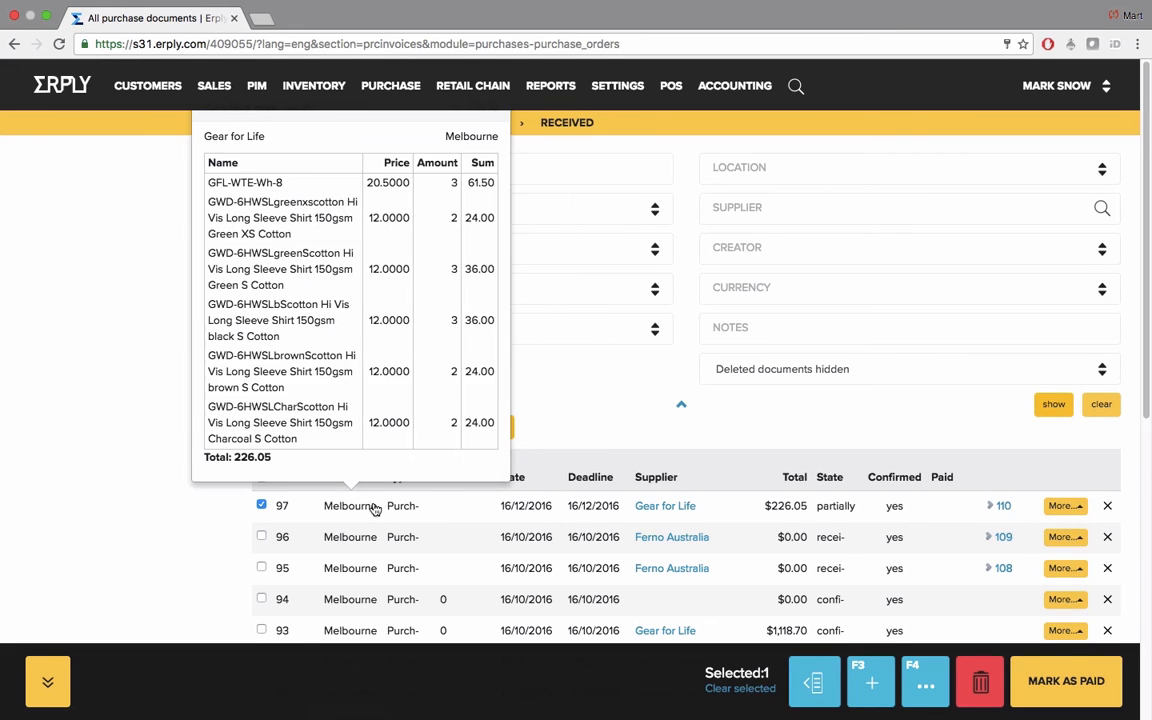
click(555, 167)
text(9)
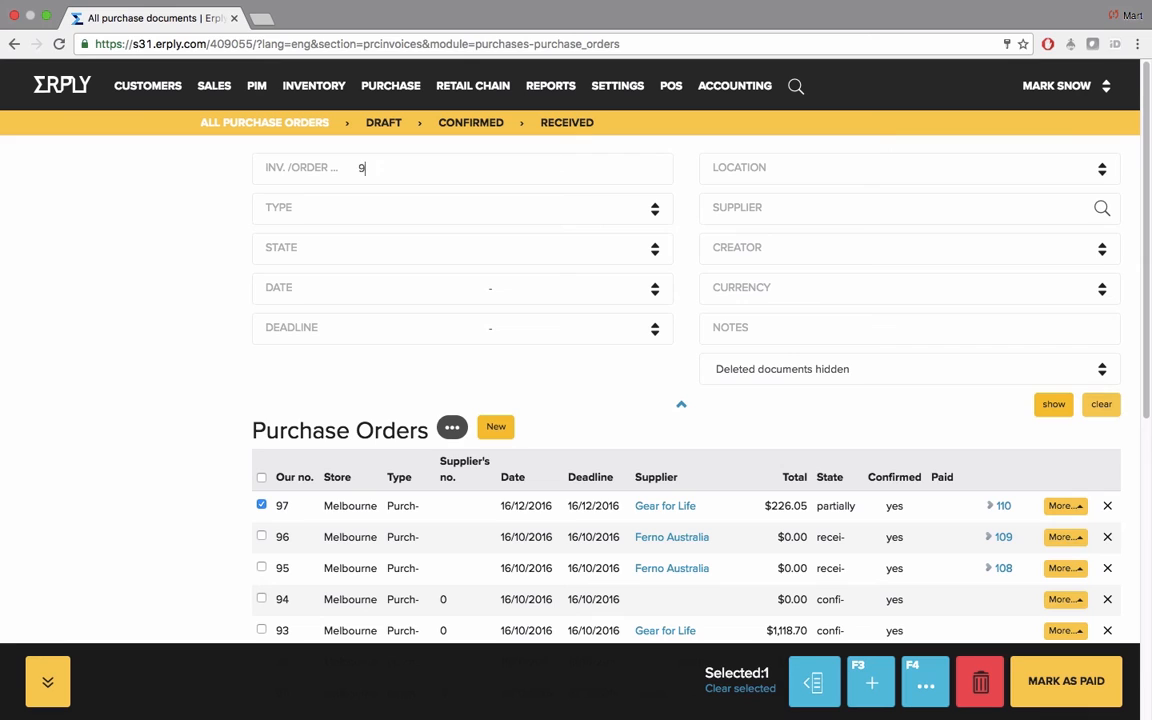
text(7)
key(Return)
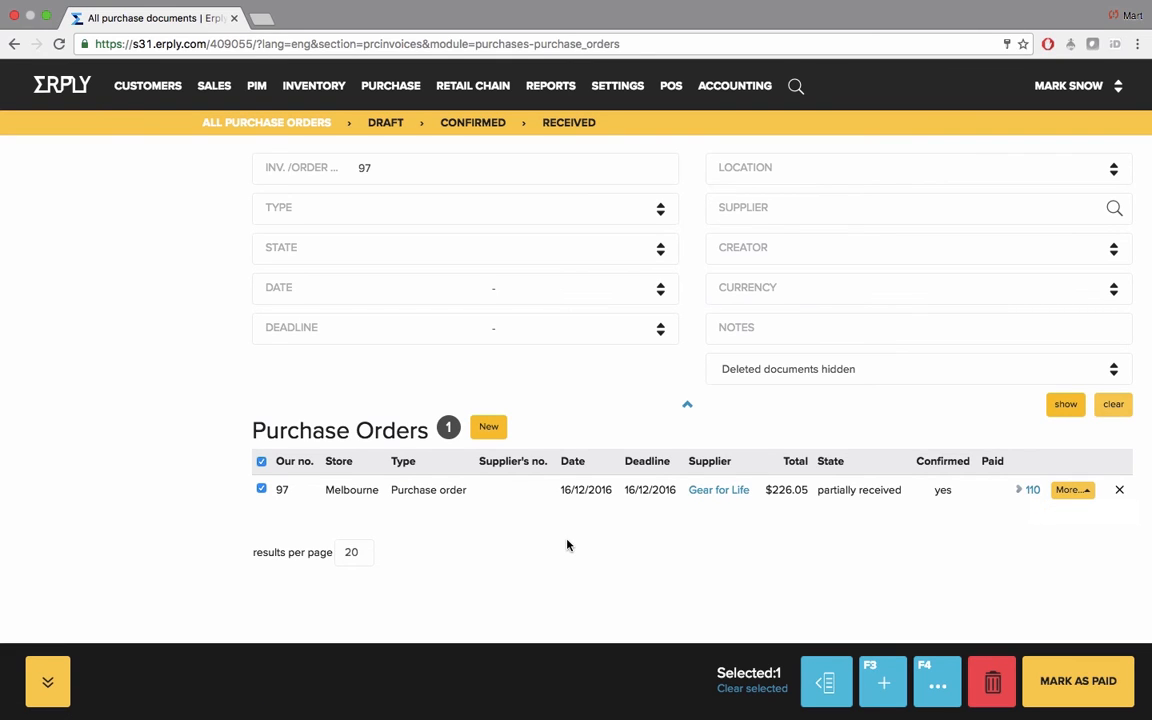
- Open purchase order 97, start a second purchase invoice for its undelivered items, and check the remaining quantities
click(412, 494)
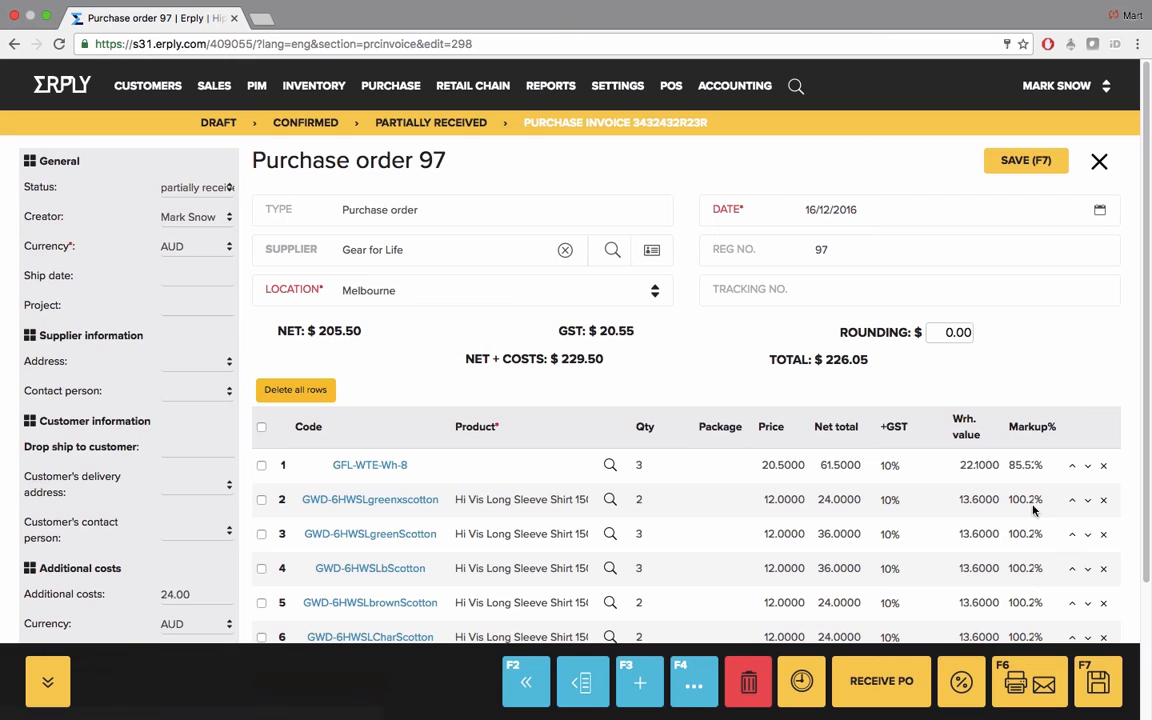
click(884, 685)
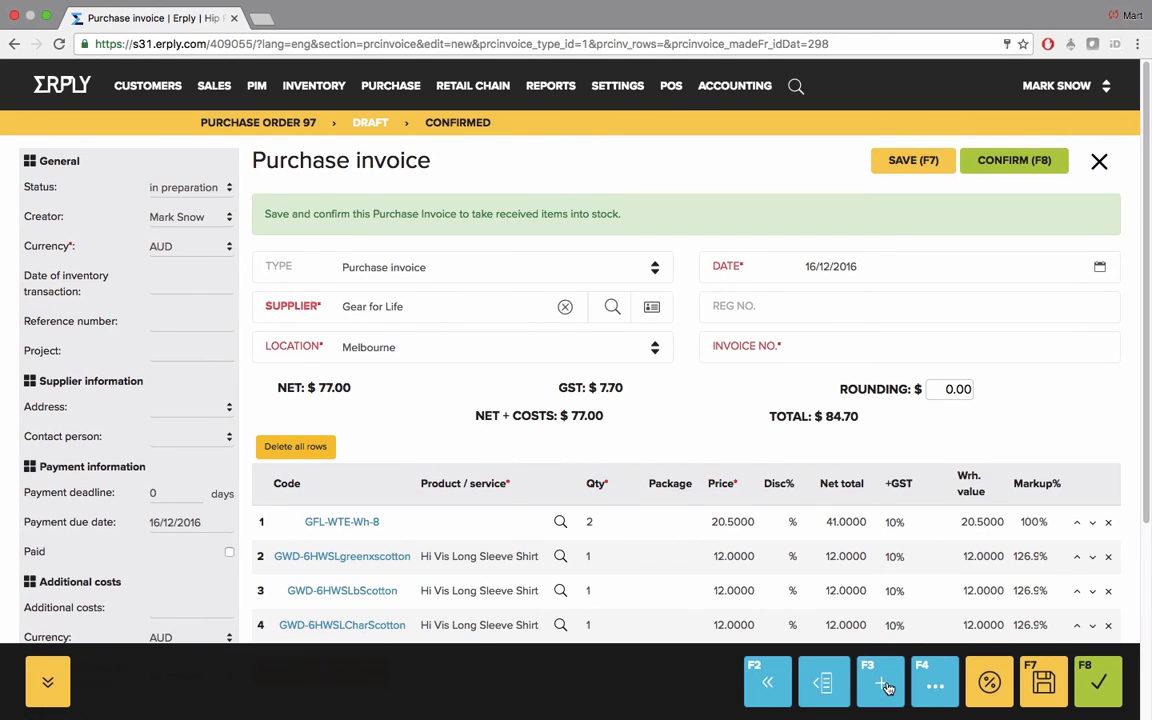
scroll(884, 685, down, 3)
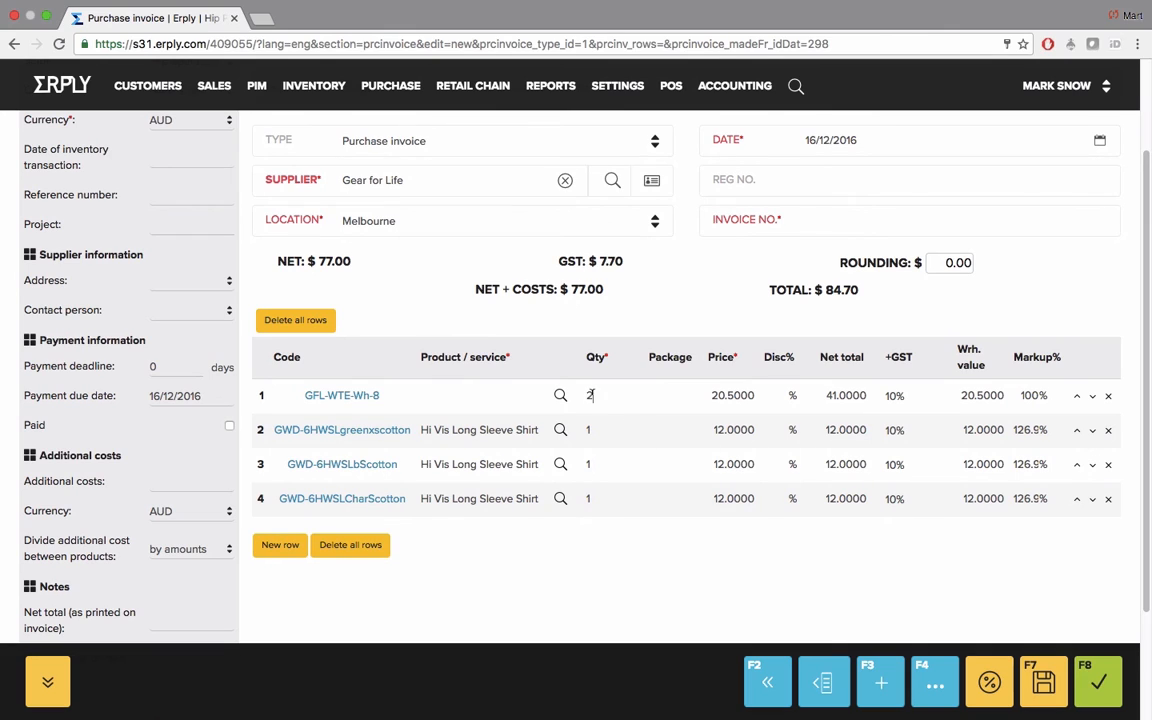
click(589, 429)
click(589, 464)
scroll(620, 529, up, 3)
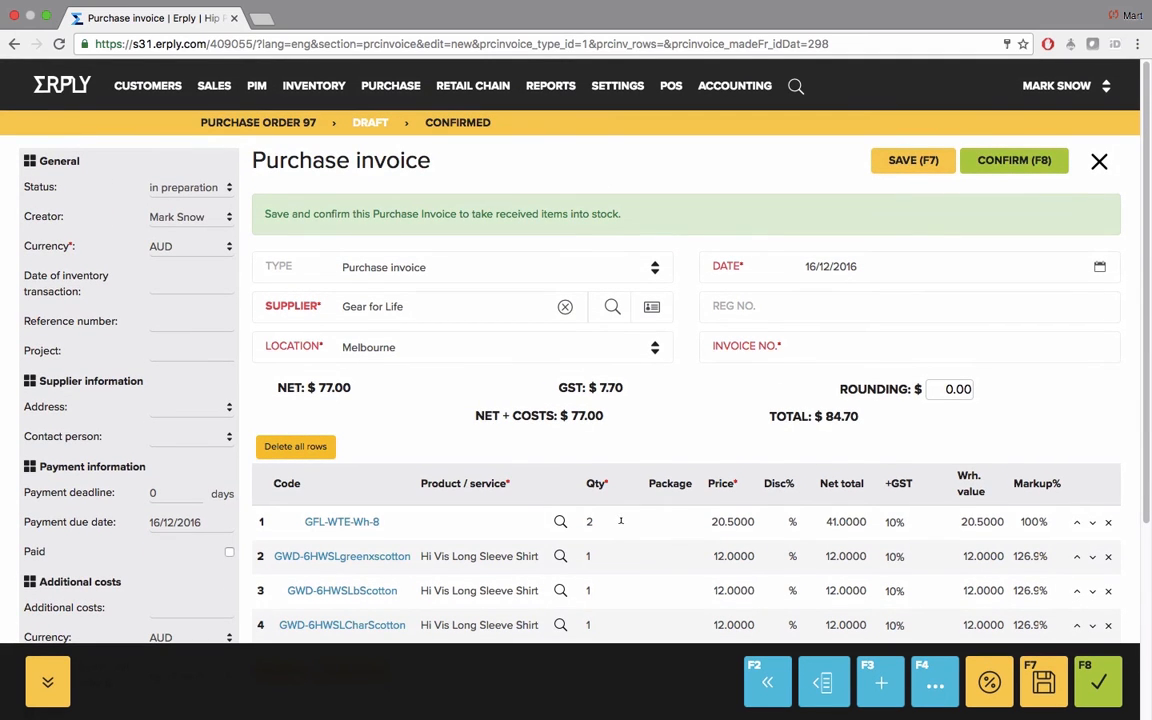
scroll(620, 521, down, 2)
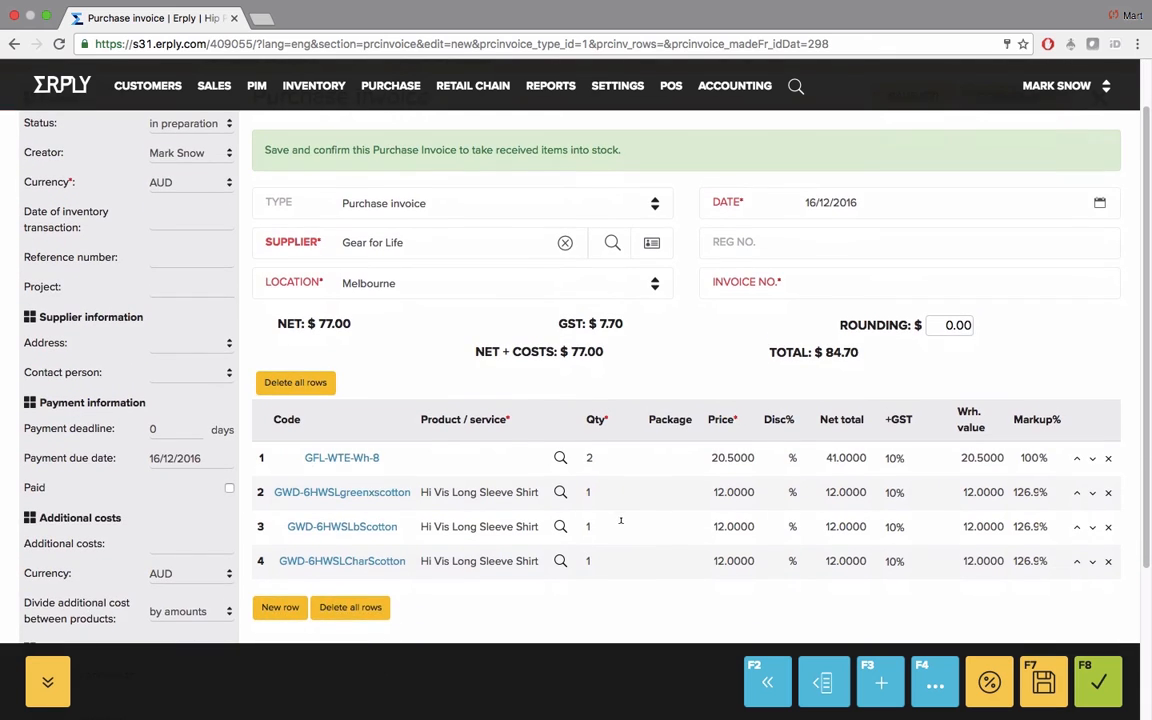
- Enter 342356 as the invoice number of the second purchase invoice and confirm the invoice
scroll(749, 404, up, 2)
text(342356)
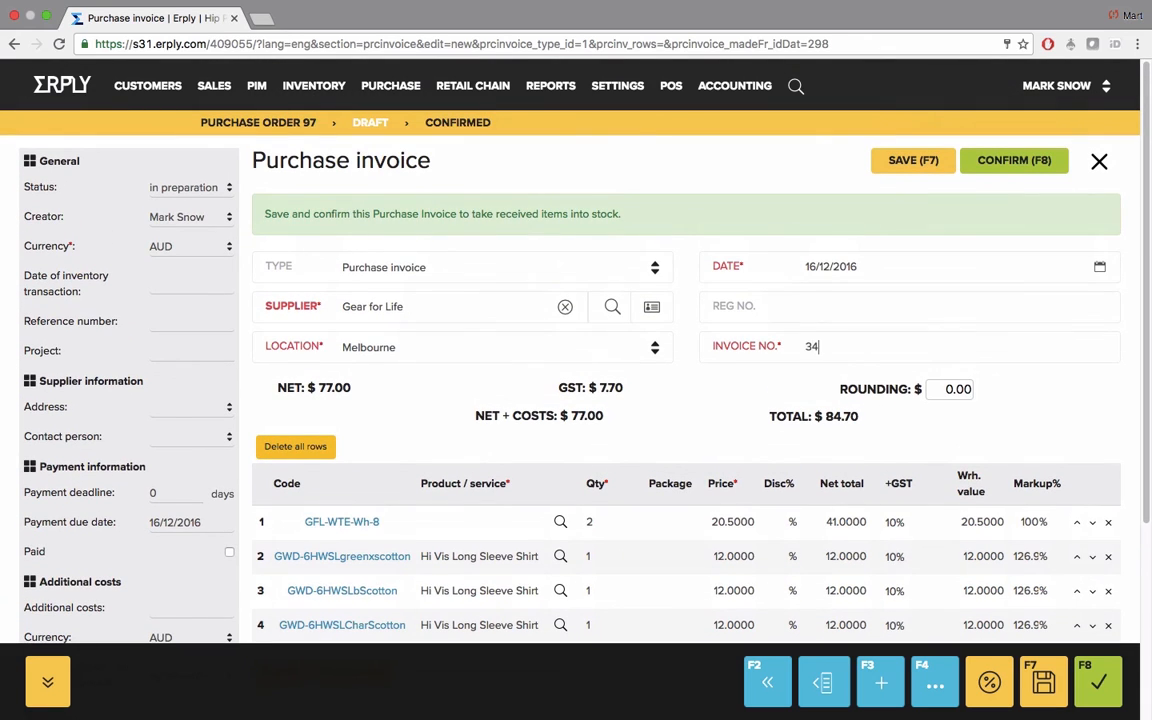
click(1014, 162)
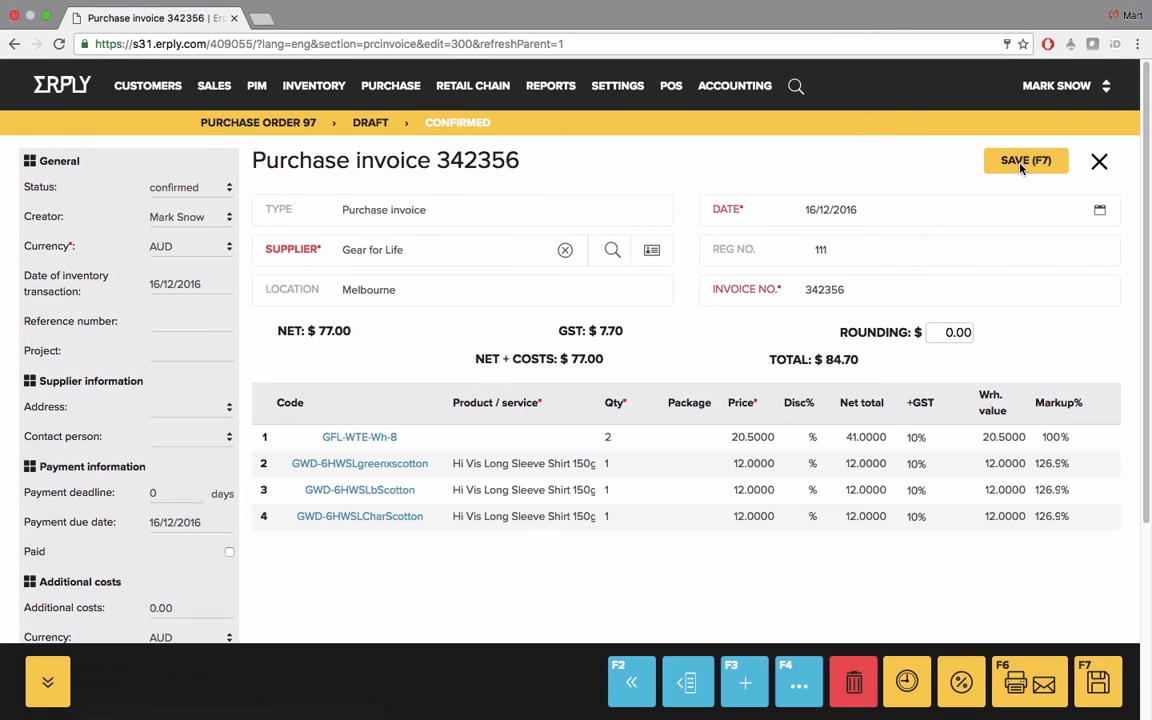
- Check the linked purchase order 97 from the confirmed invoice and view the list of all purchase orders
click(398, 90)
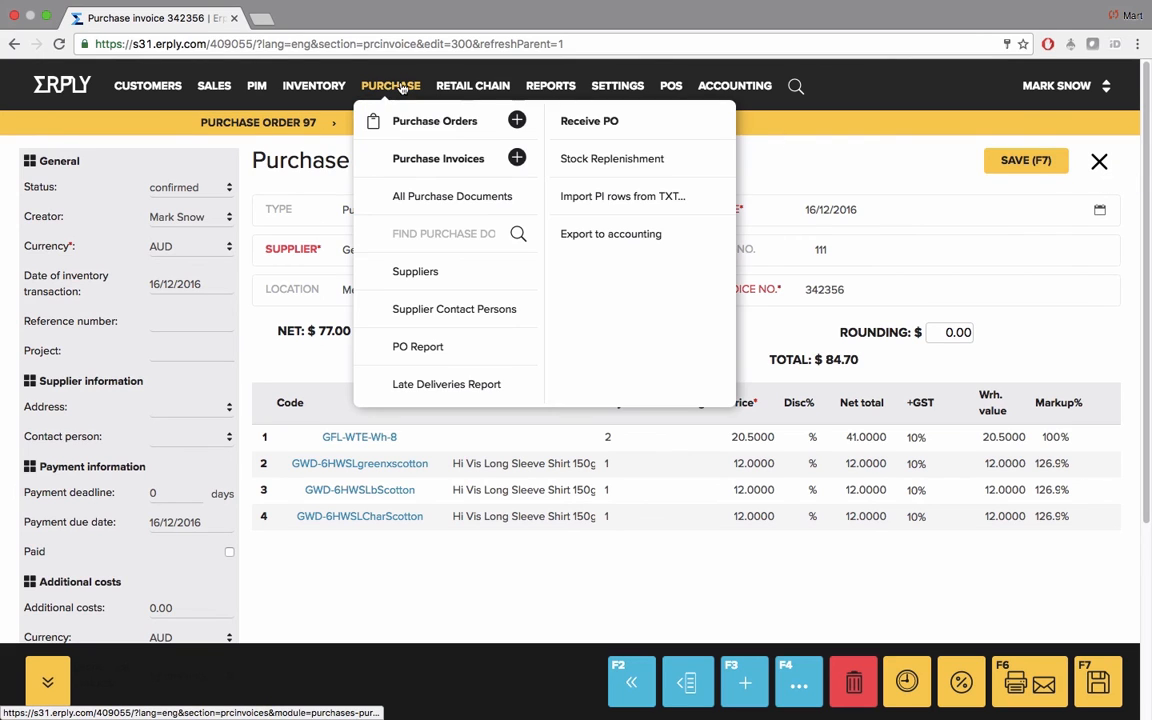
click(281, 129)
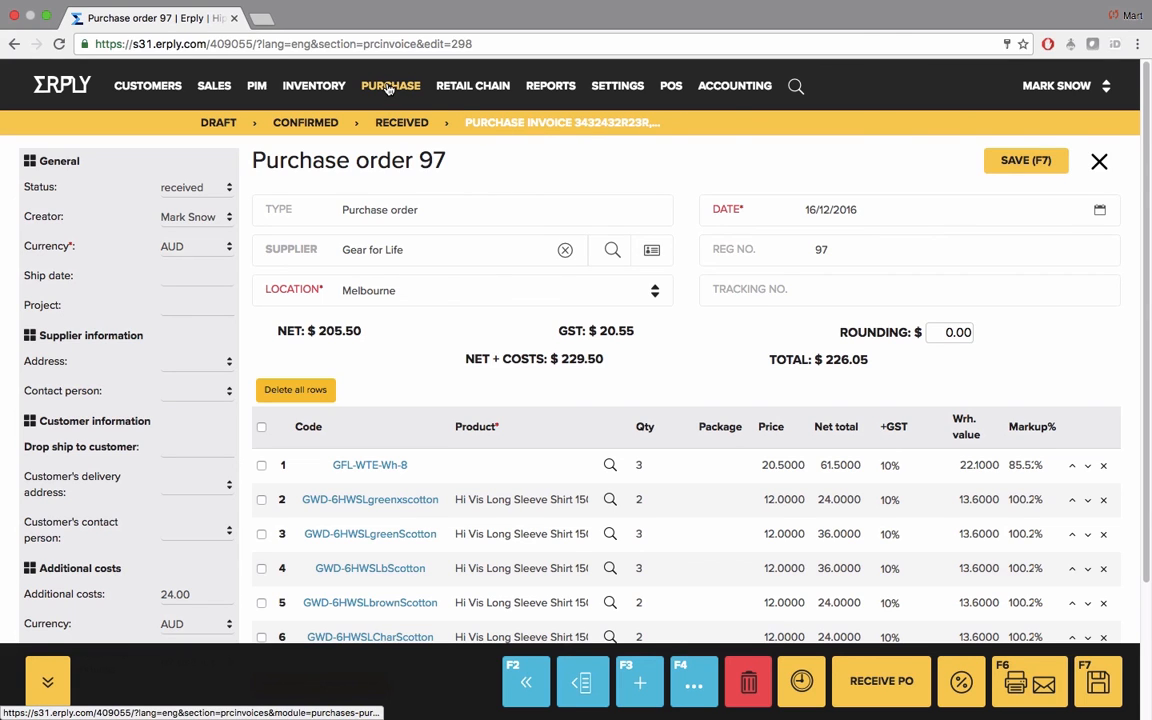
mouse_move(388, 89)
click(442, 120)
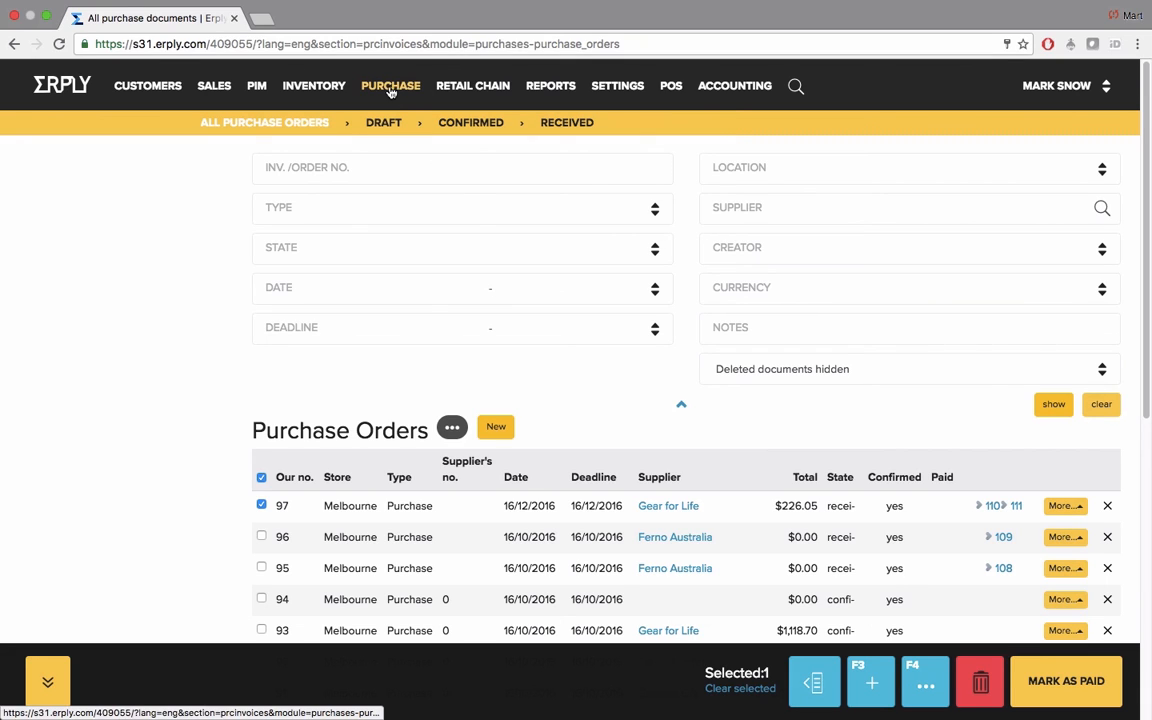
- Start a new document from the list of all purchase documents as a Purchase return with Globe International as supplier
mouse_move(390, 86)
click(428, 201)
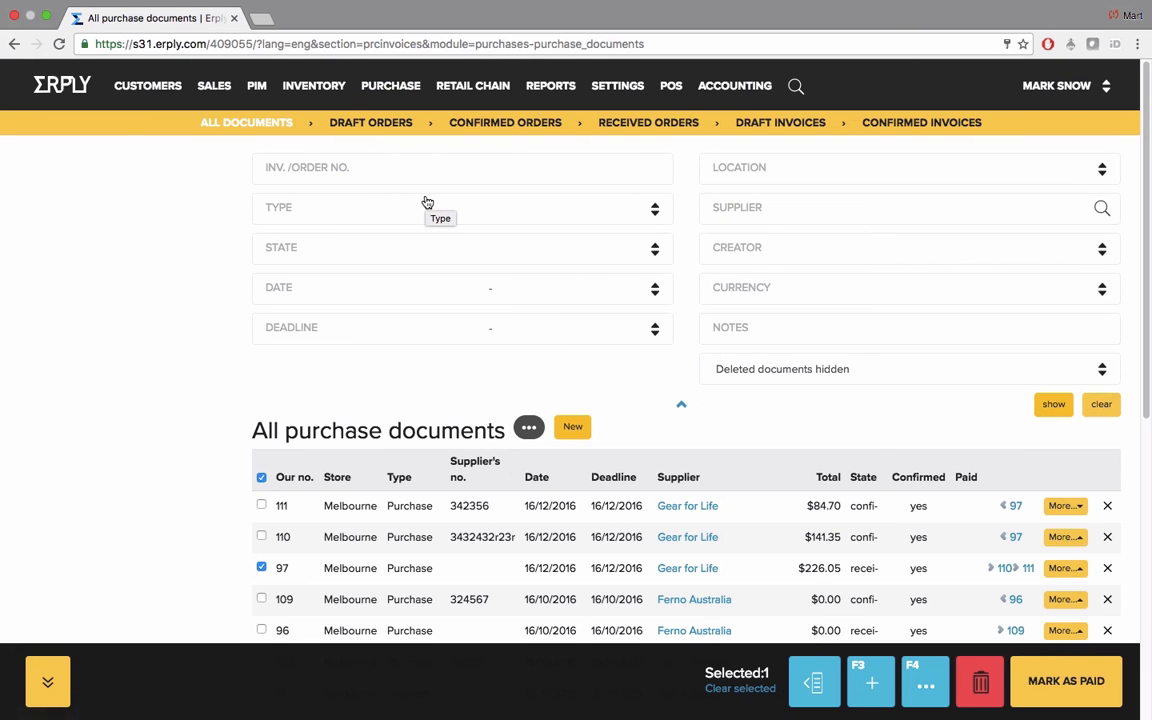
click(574, 428)
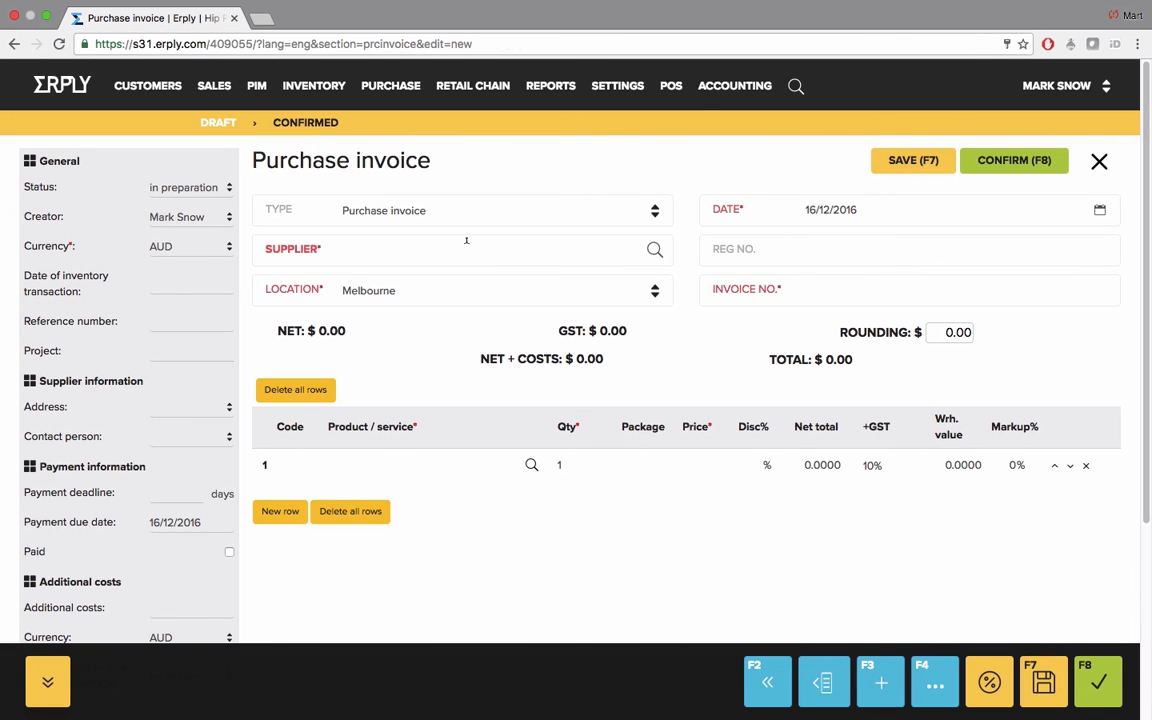
click(420, 206)
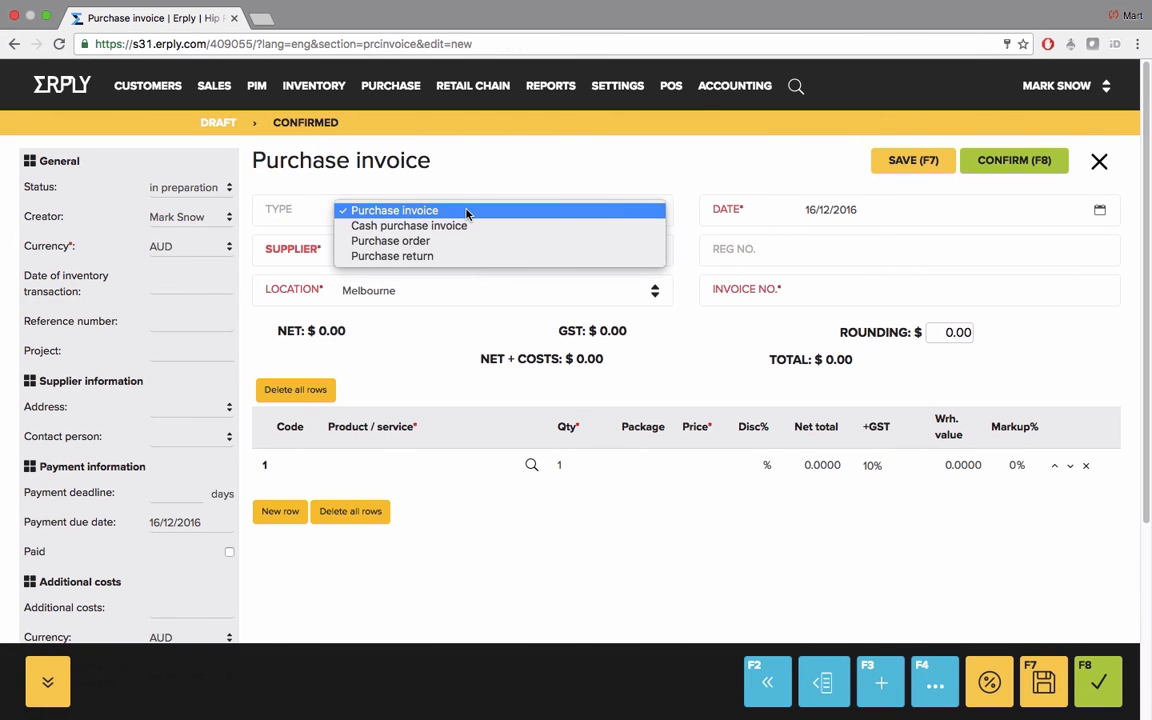
click(466, 256)
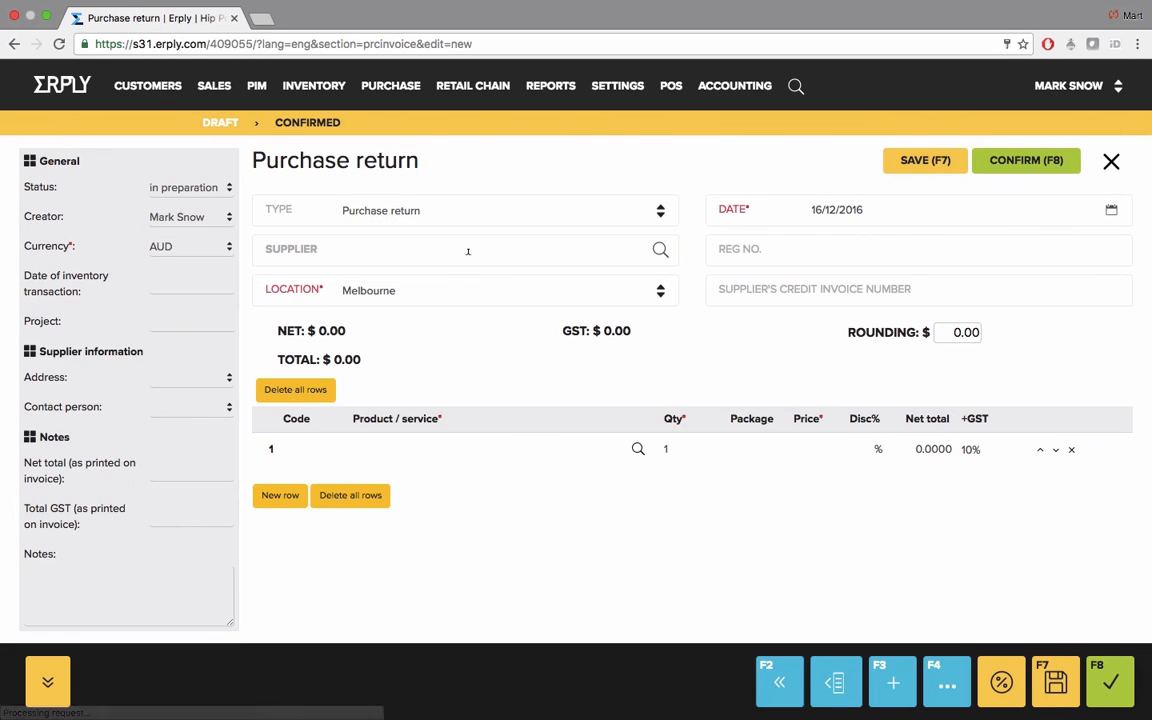
click(469, 258)
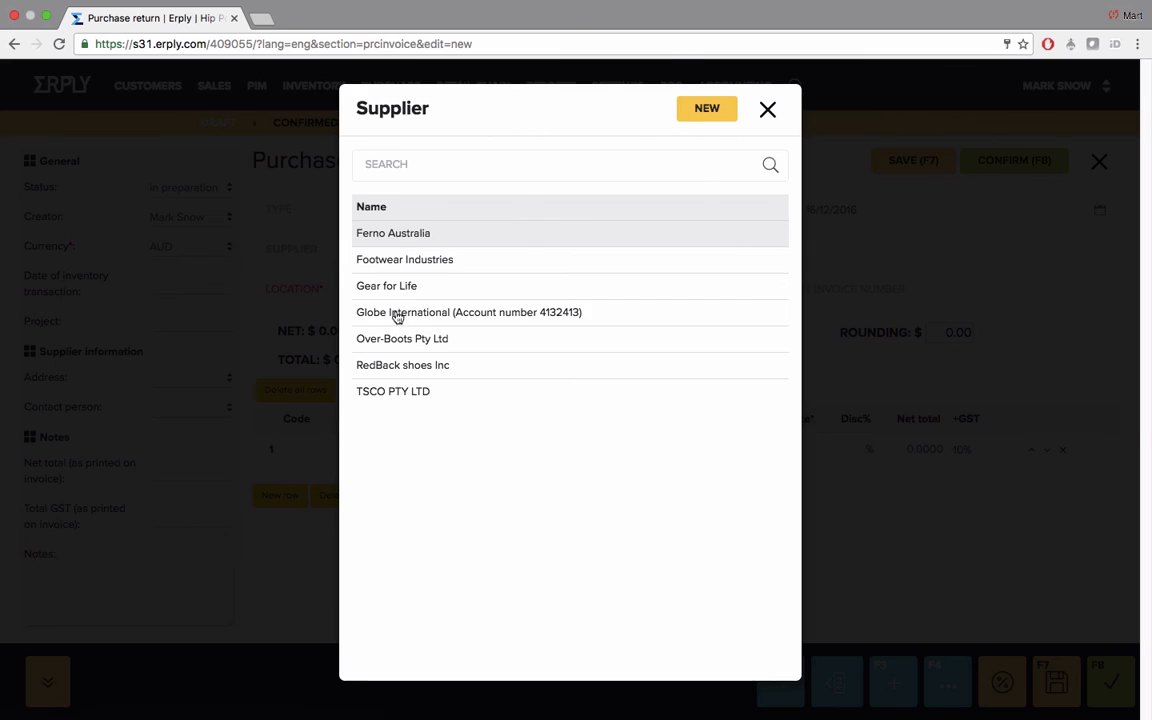
click(397, 315)
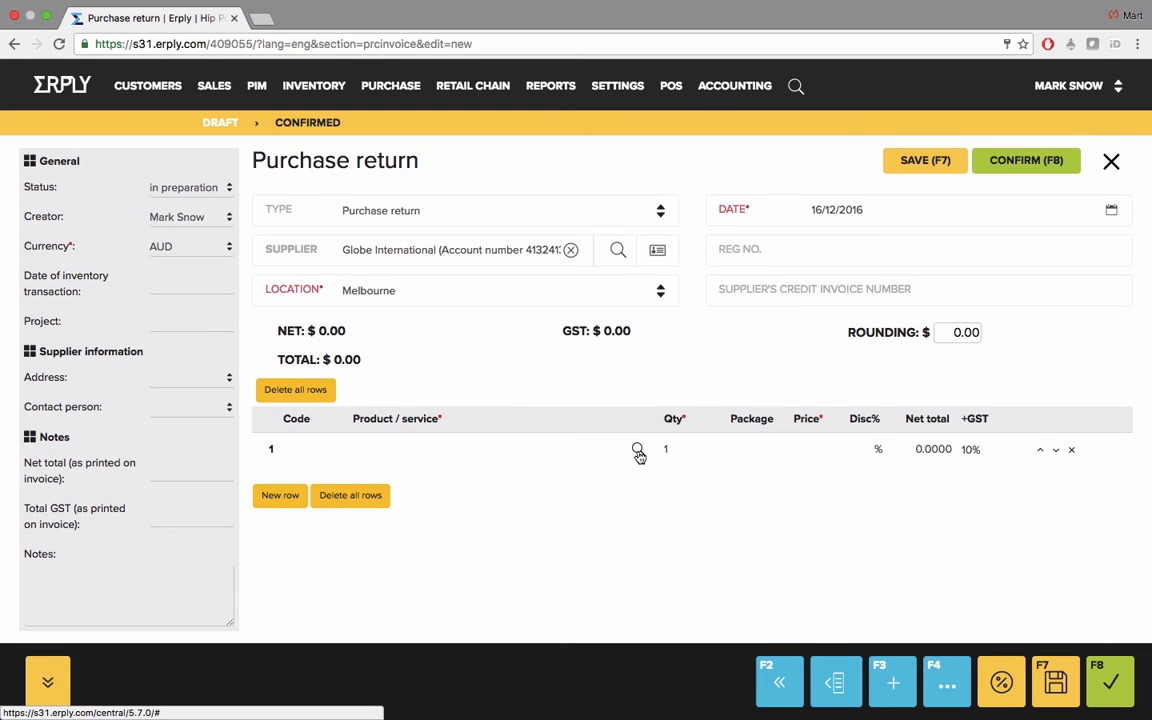
- Add product GFL-TMT-Oce/Na-XL to the purchase return with quantity -1, then save and confirm the return
click(638, 449)
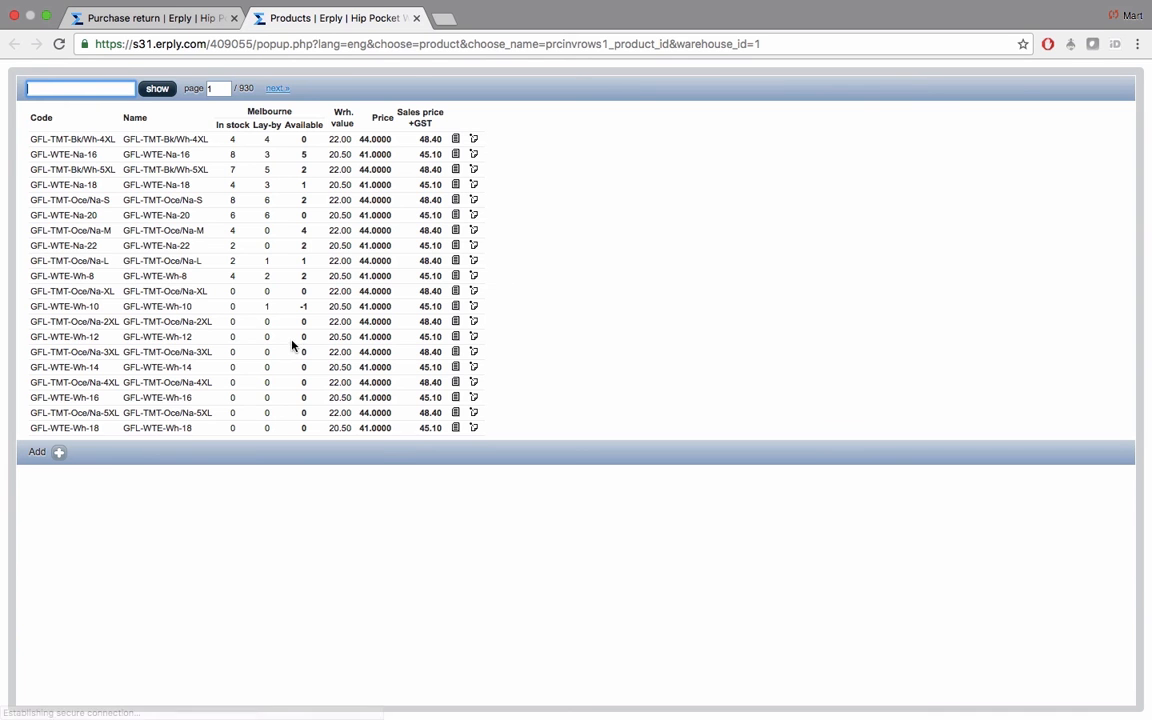
click(191, 294)
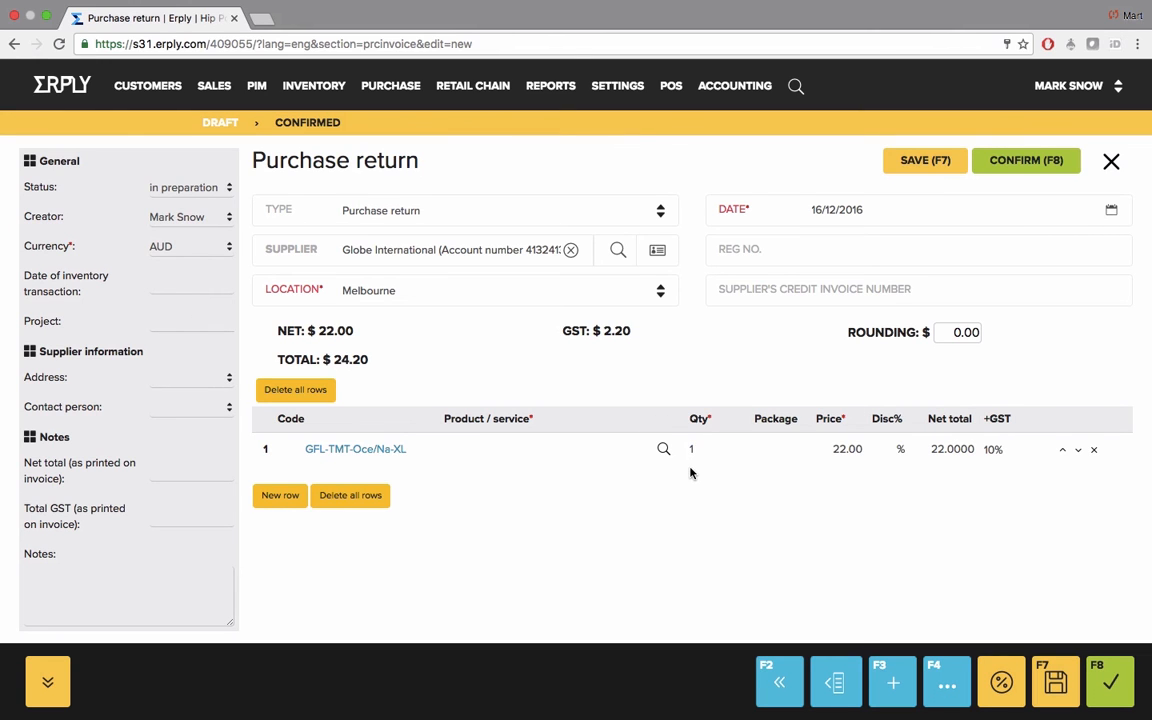
text(-)
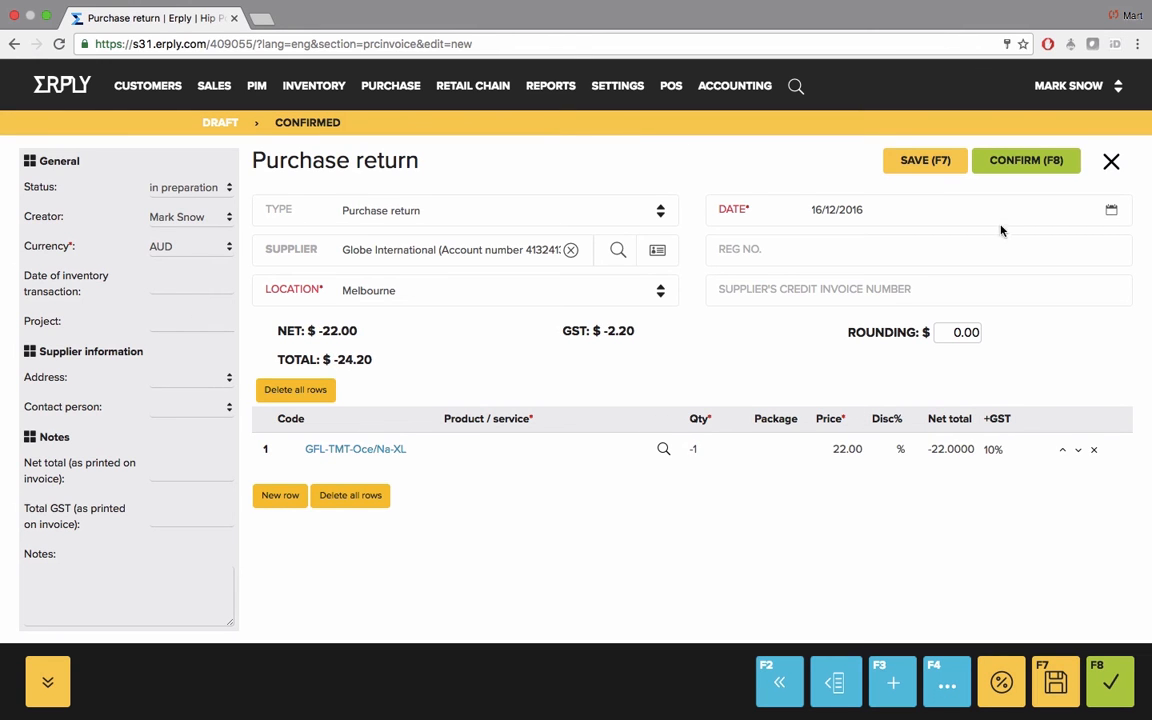
click(905, 160)
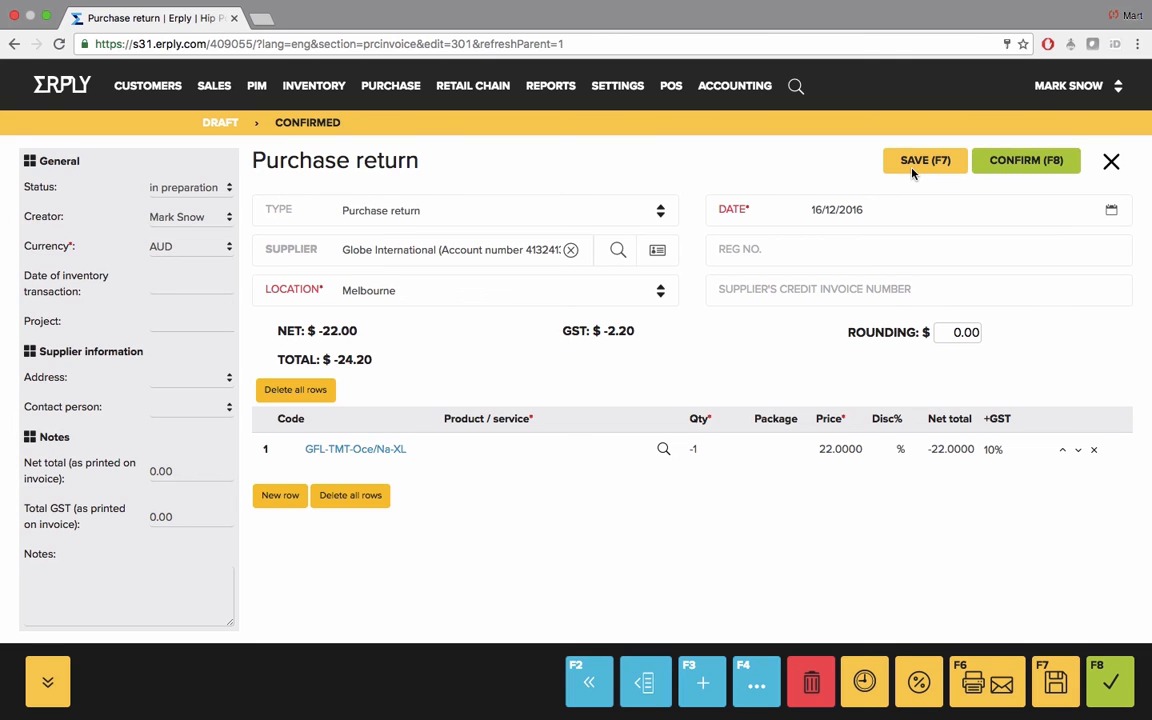
click(1026, 162)
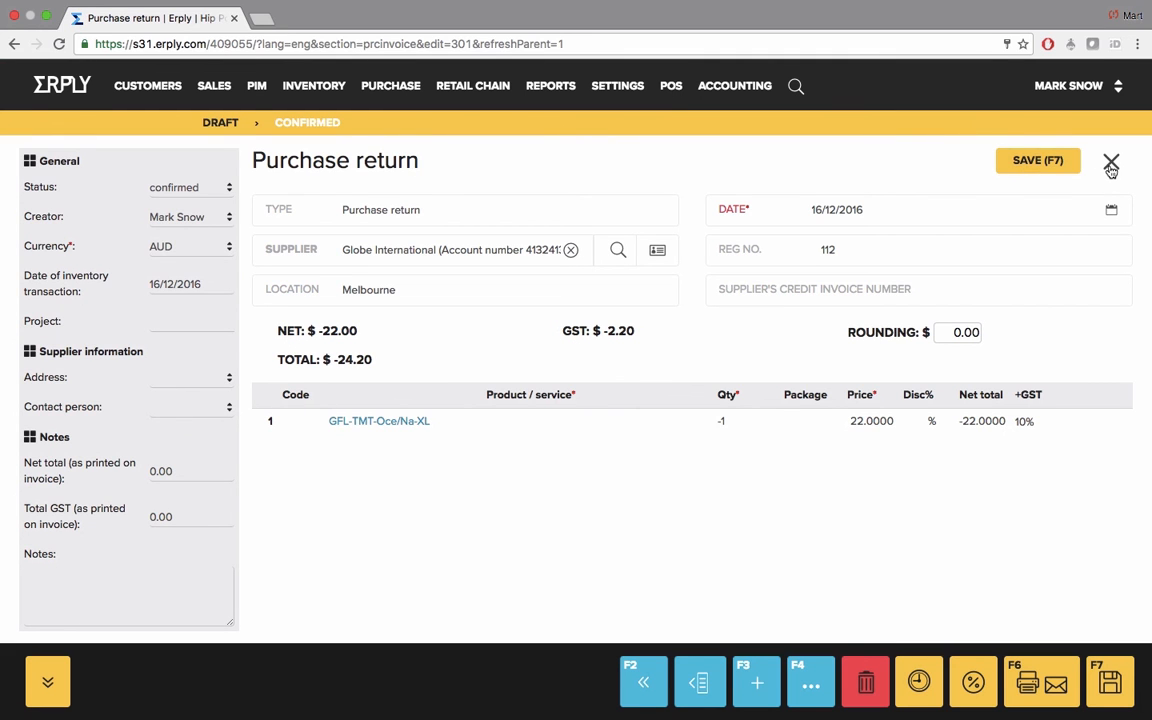
- Create a return from the Gear for Life purchase invoice 342356 in the purchase invoices list, review its rows and confirm it
mouse_move(390, 92)
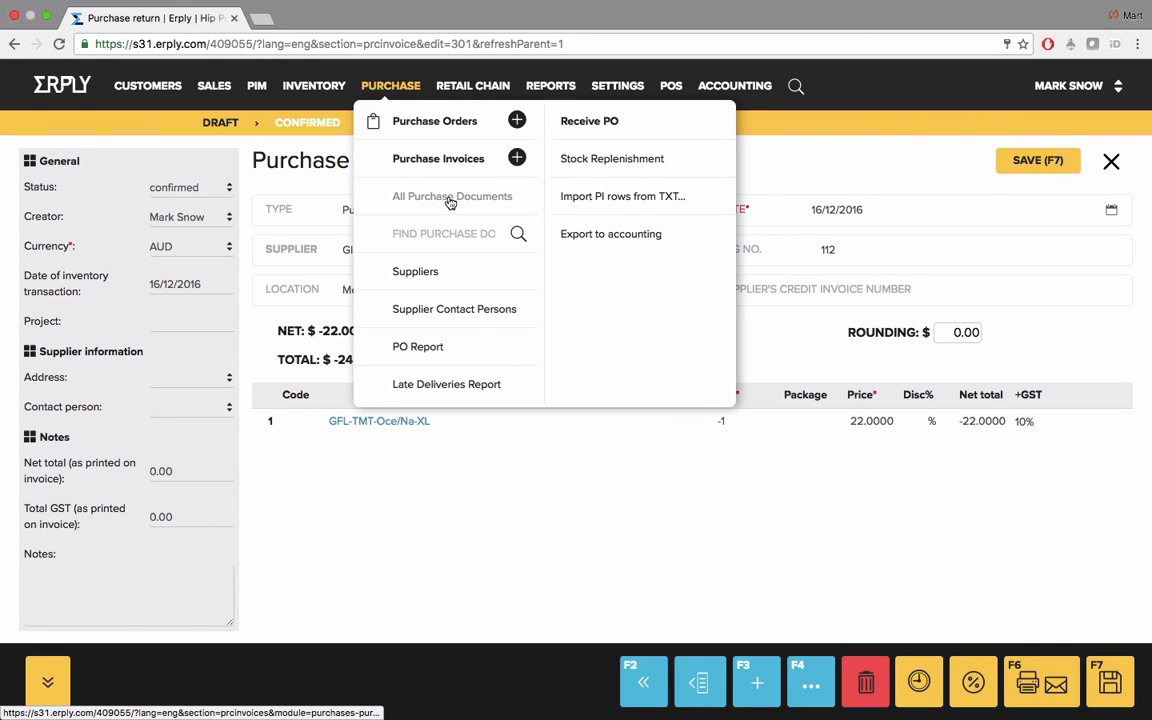
click(453, 161)
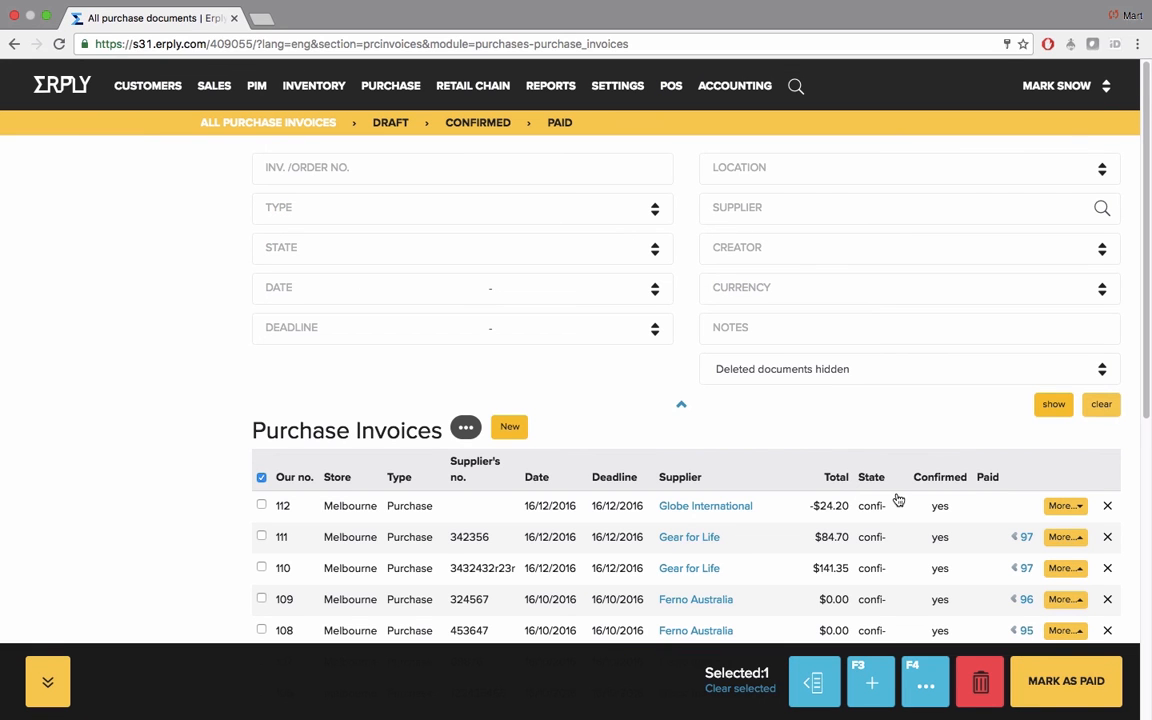
click(1067, 540)
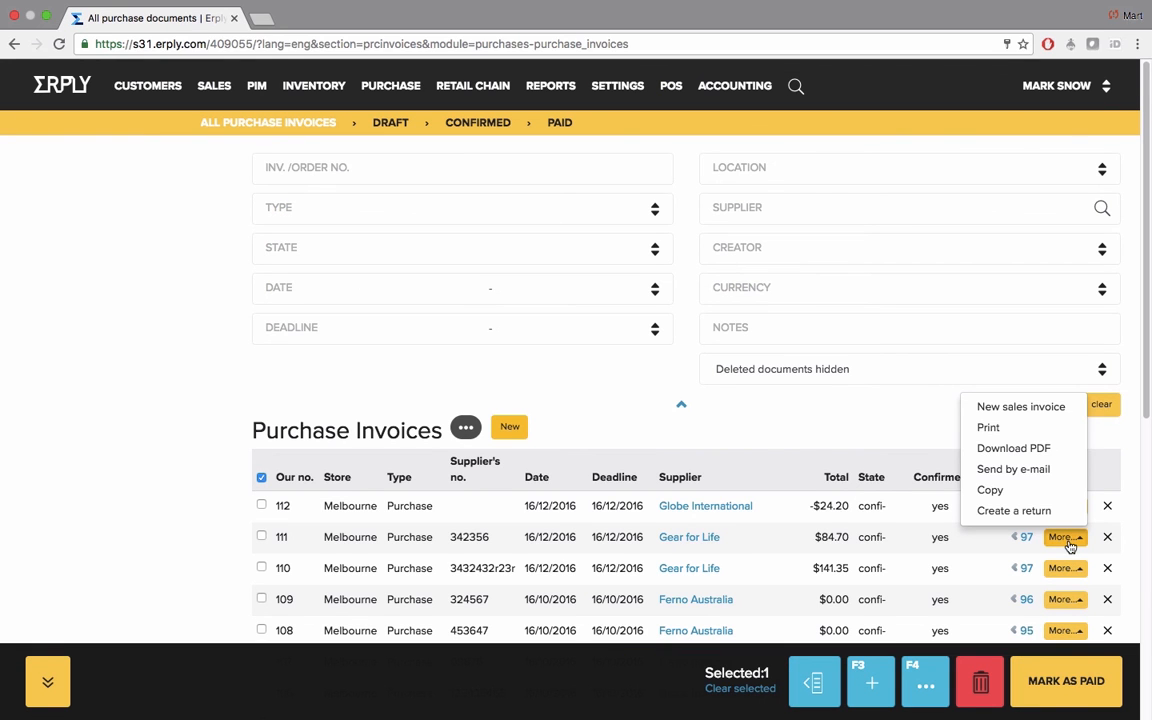
click(1014, 511)
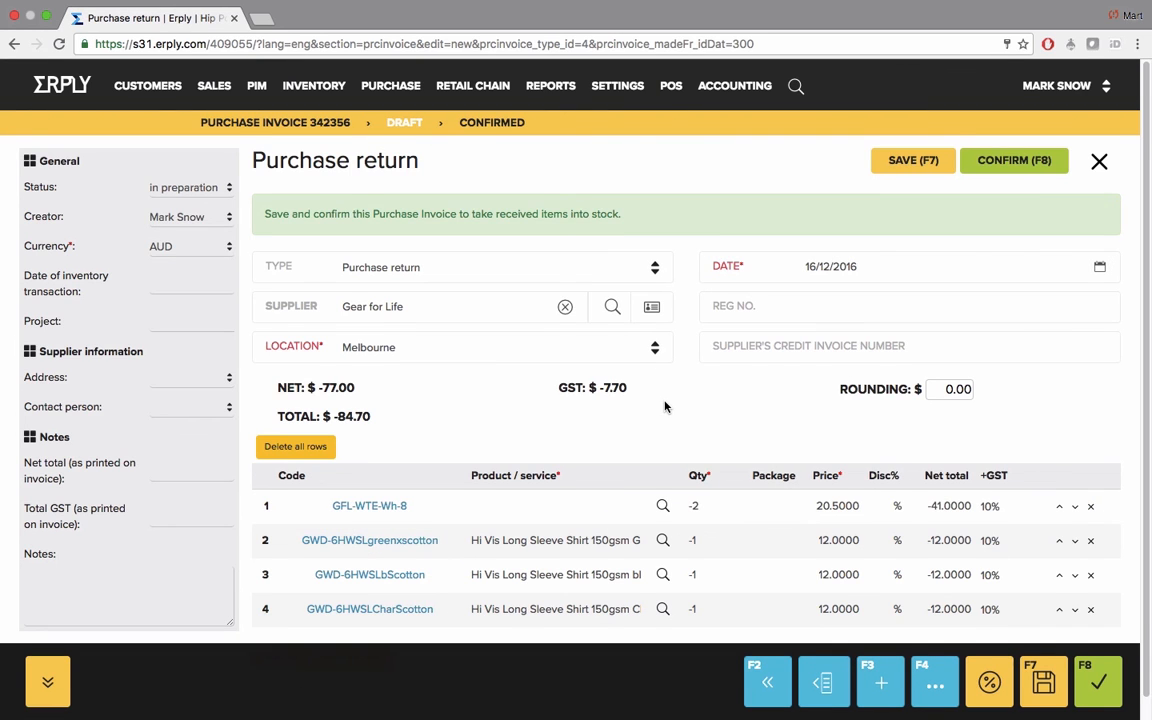
scroll(667, 407, down, 2)
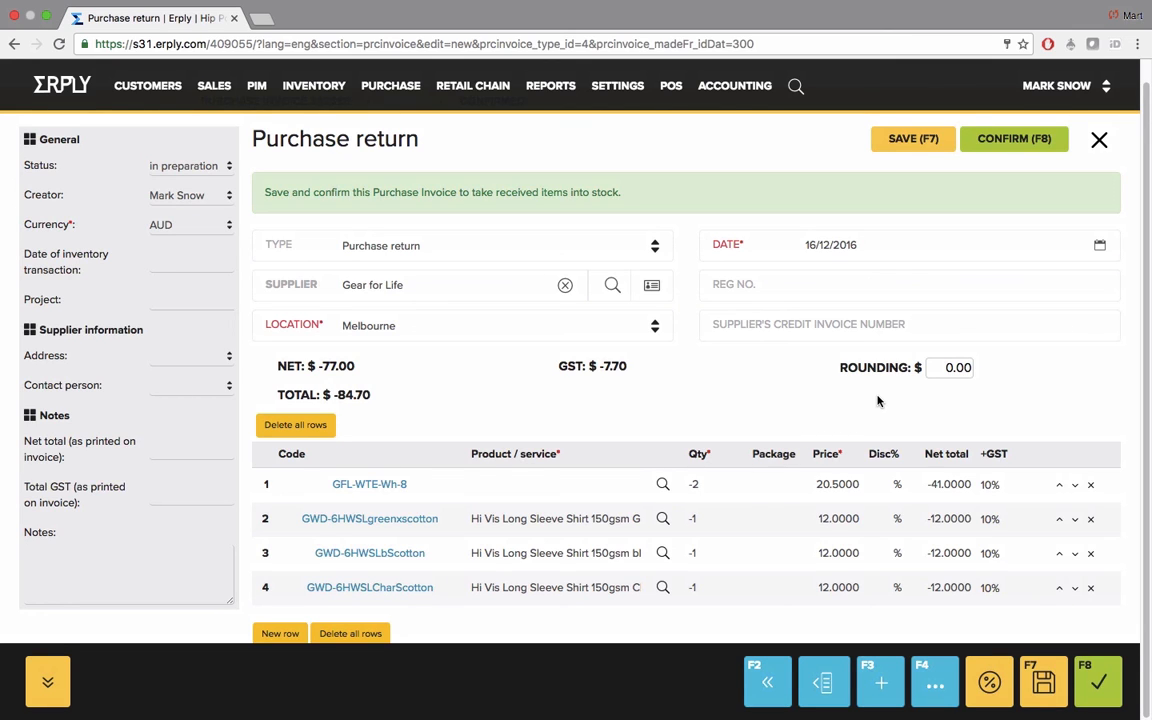
scroll(878, 401, up, 1)
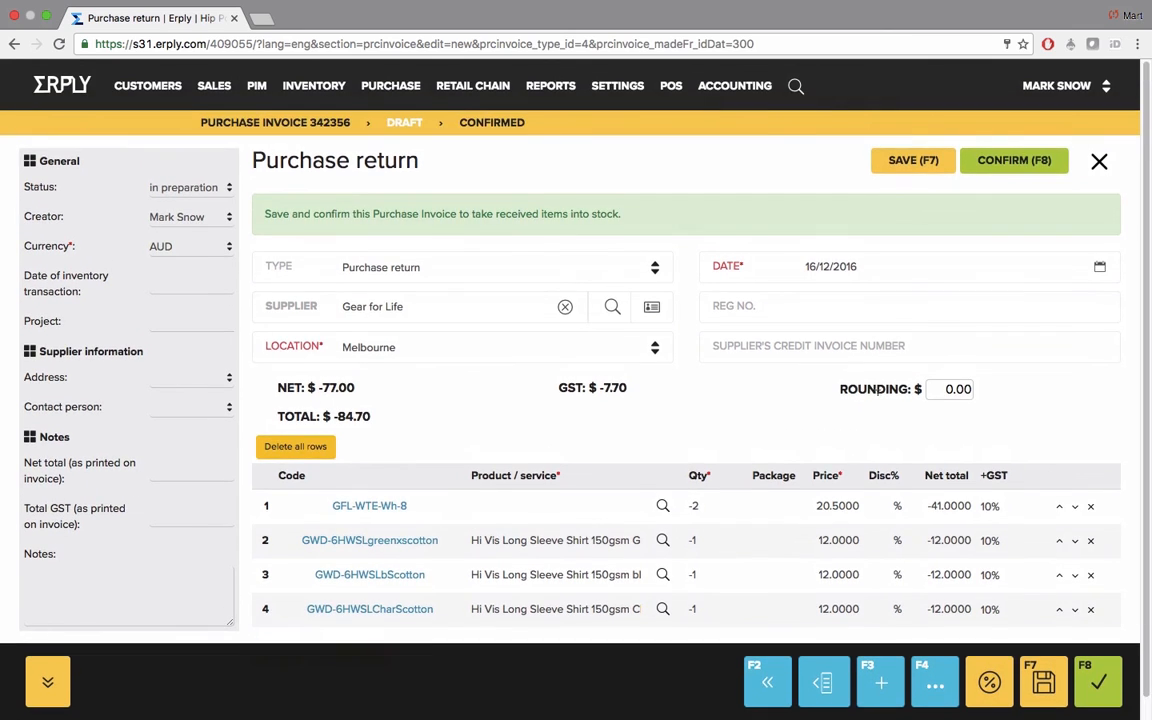
click(1013, 163)
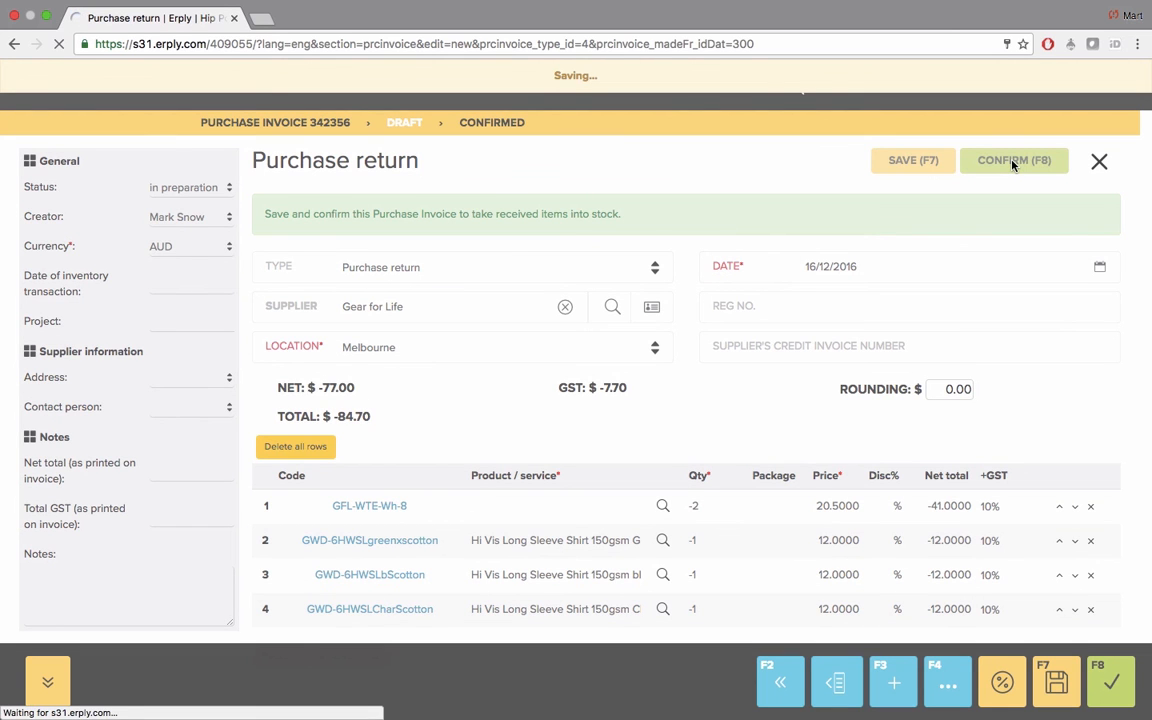